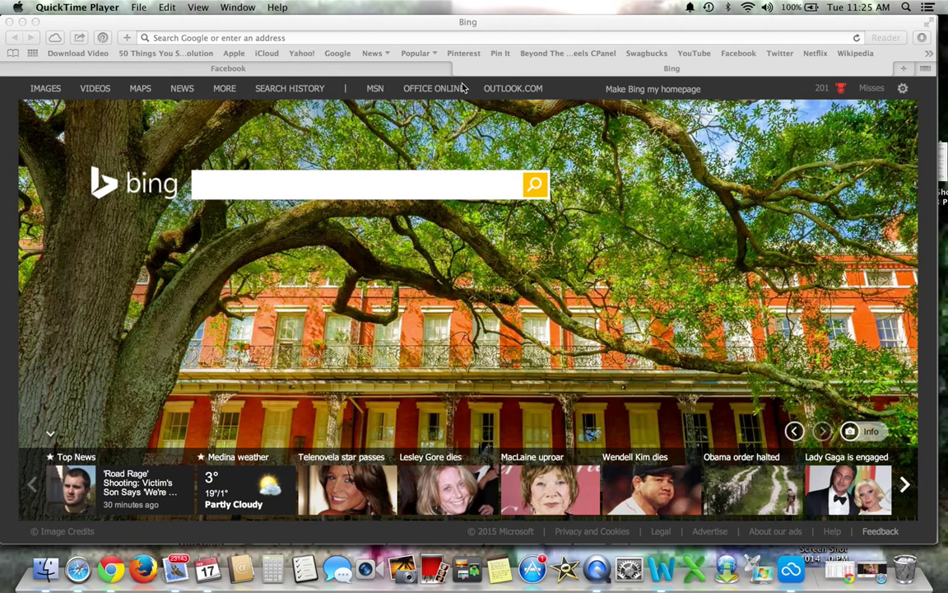
- Bring Safari forward and load Facebook from the bookmarks bar instead of the Bing start page
left_click(732, 56)
left_click(731, 55)
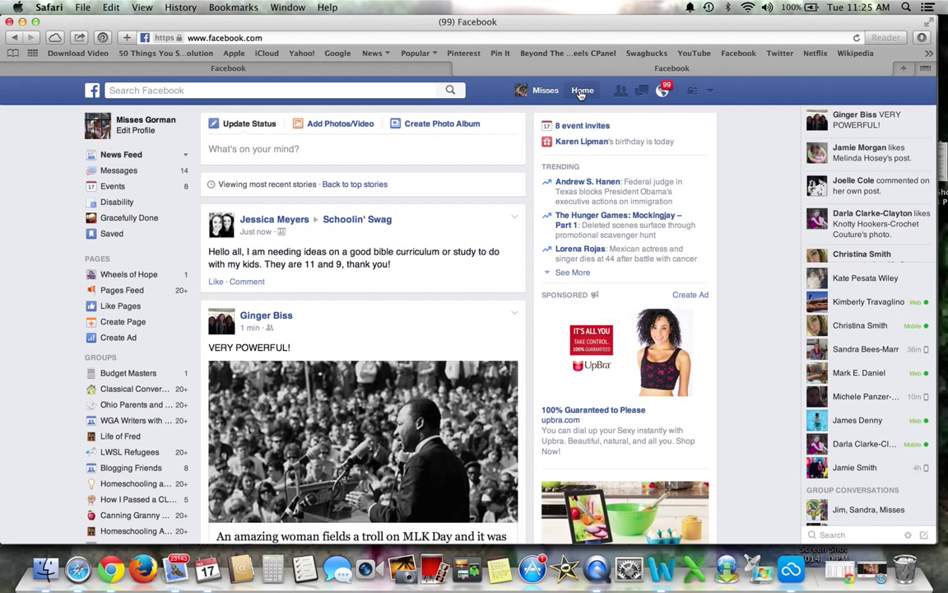
- Return to the Safari window showing the loaded Facebook News Feed
key("super+Tab")
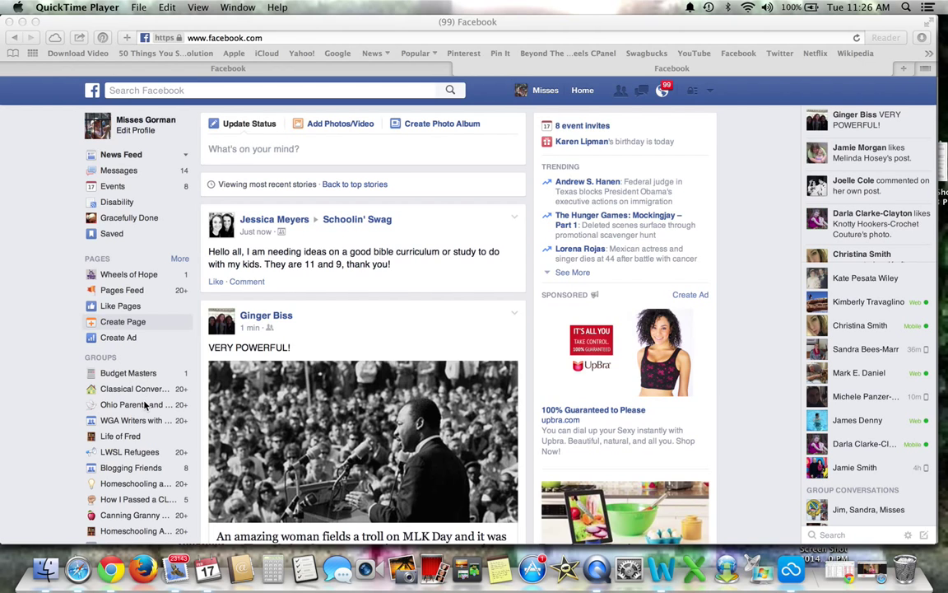
left_click(125, 440)
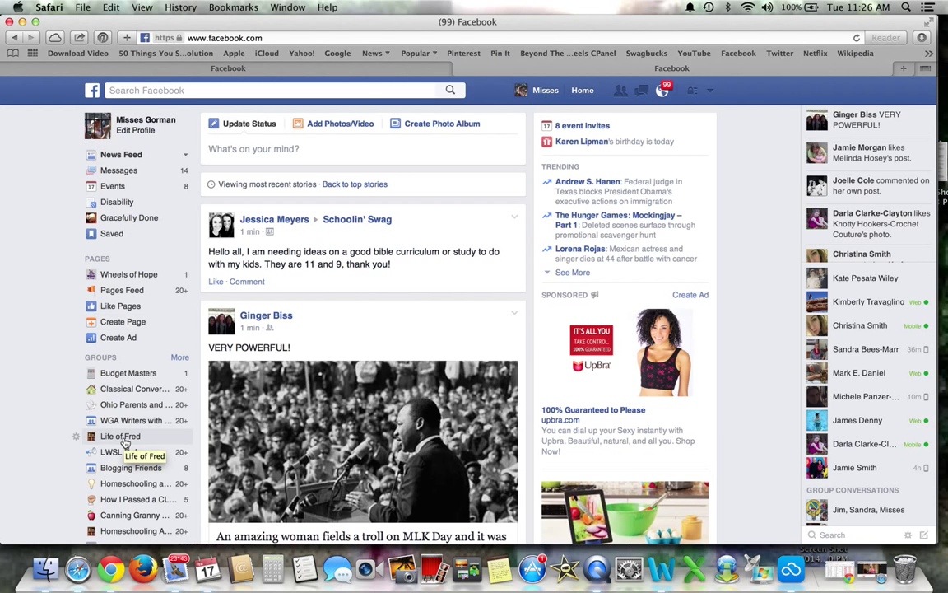
- Open the Life of Fred group from the Groups sidebar and look over its page
left_click(125, 440)
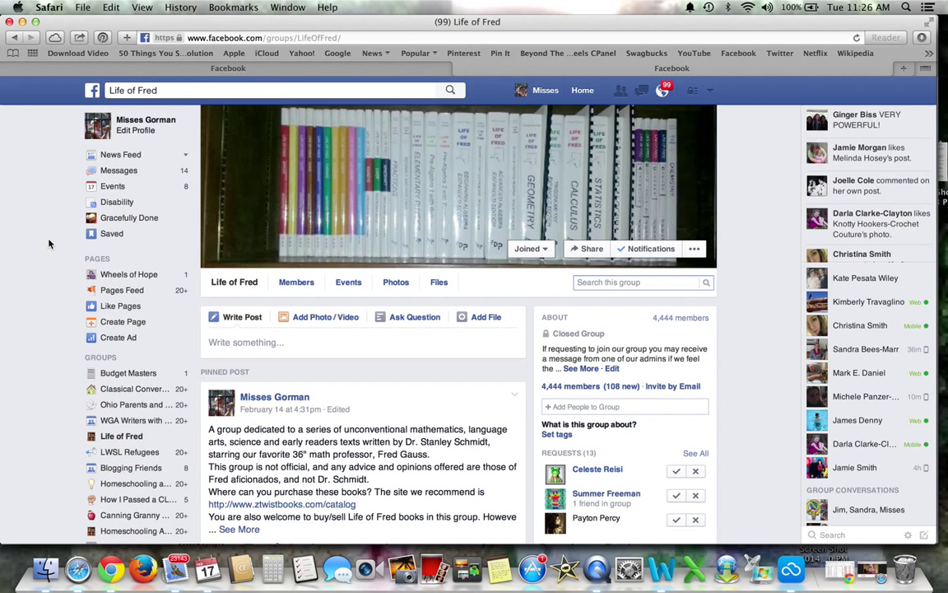
scroll(49, 244, "down", 3)
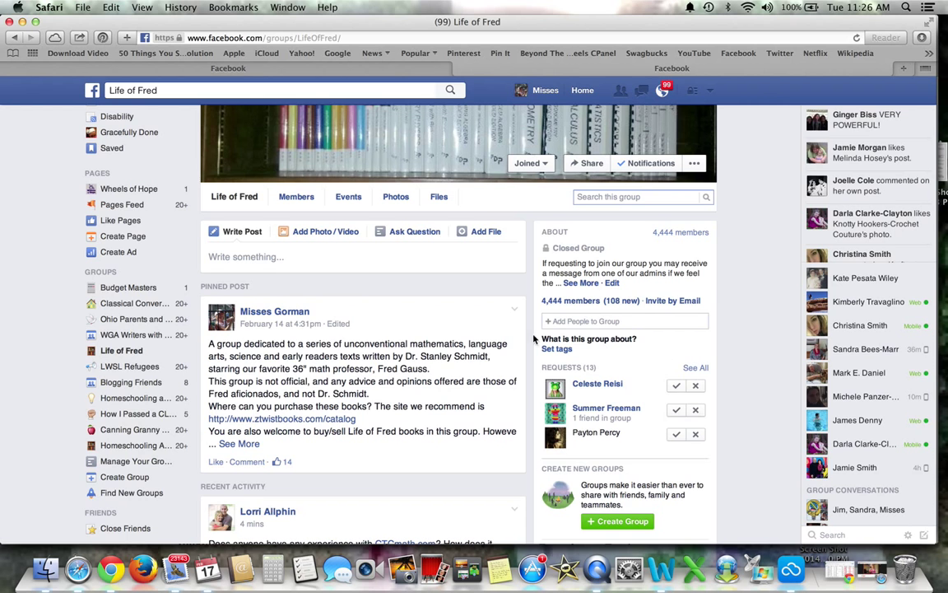
scroll(482, 334, "up", 3)
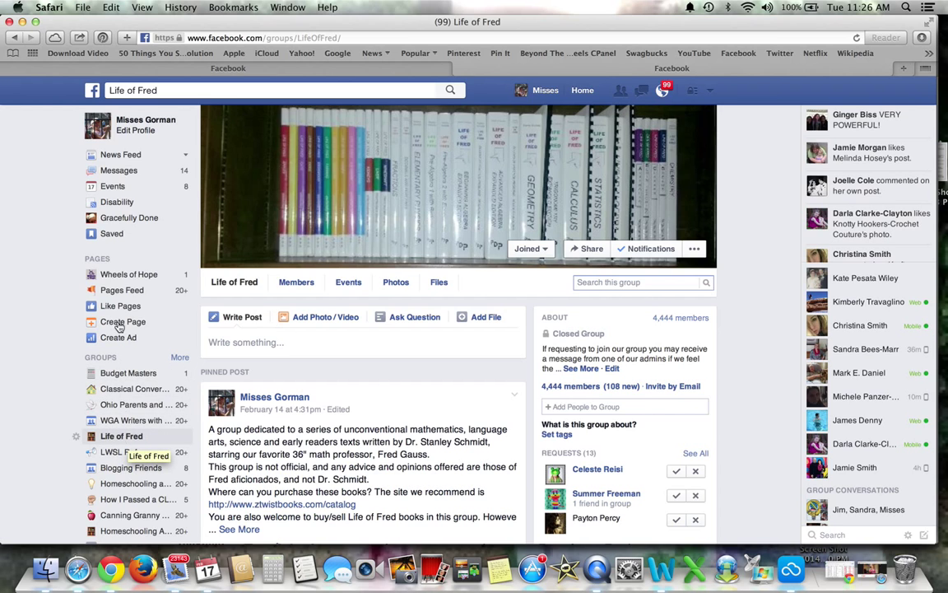
- Search 'life', reopen the Life of Fred group, and open its 13 pending member requests
left_click(162, 87)
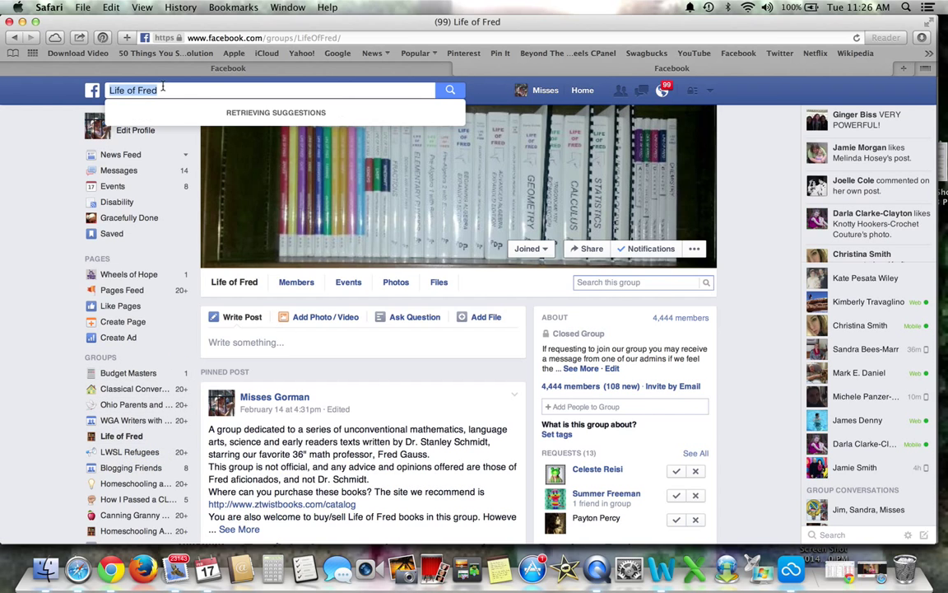
type("life")
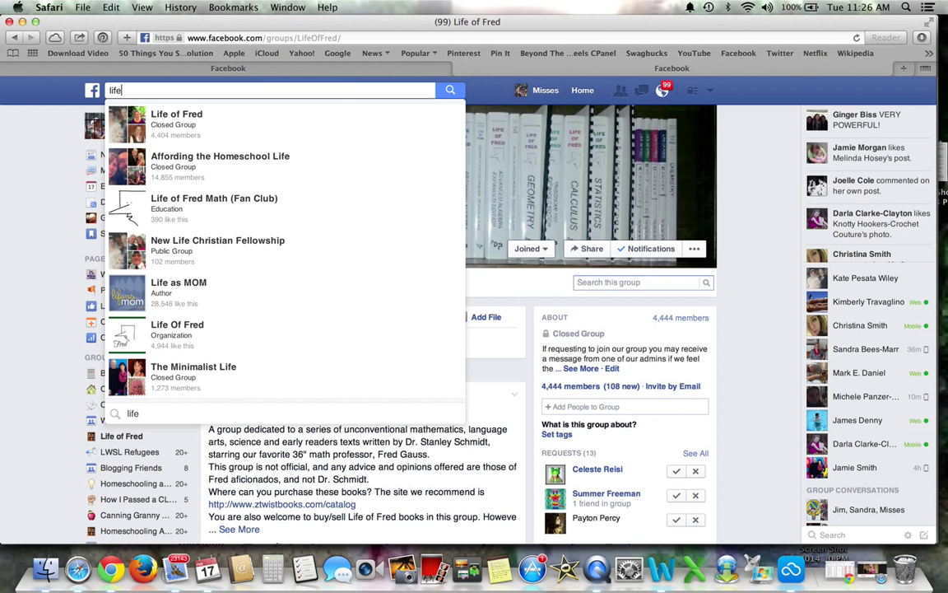
left_click(142, 130)
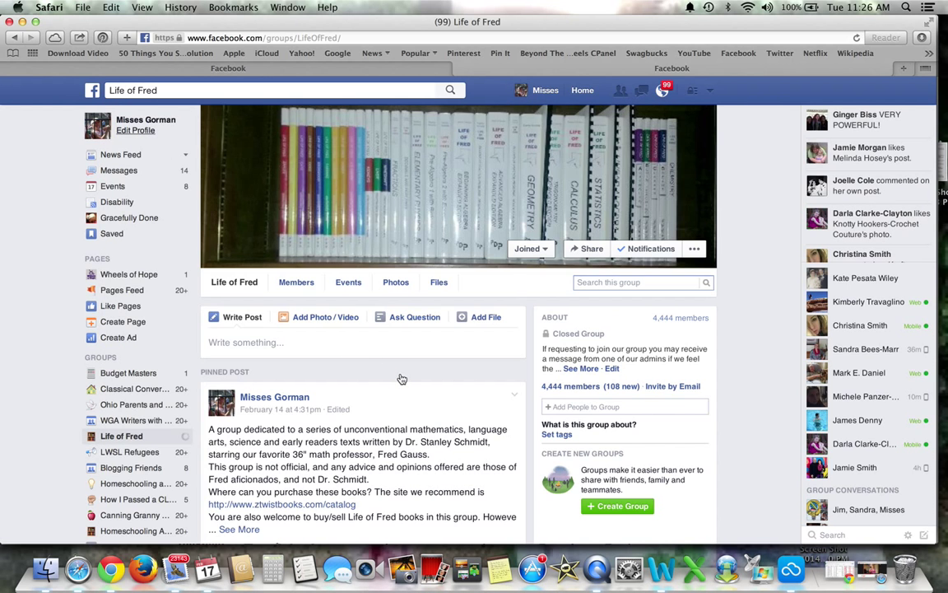
scroll(400, 379, "down", 3)
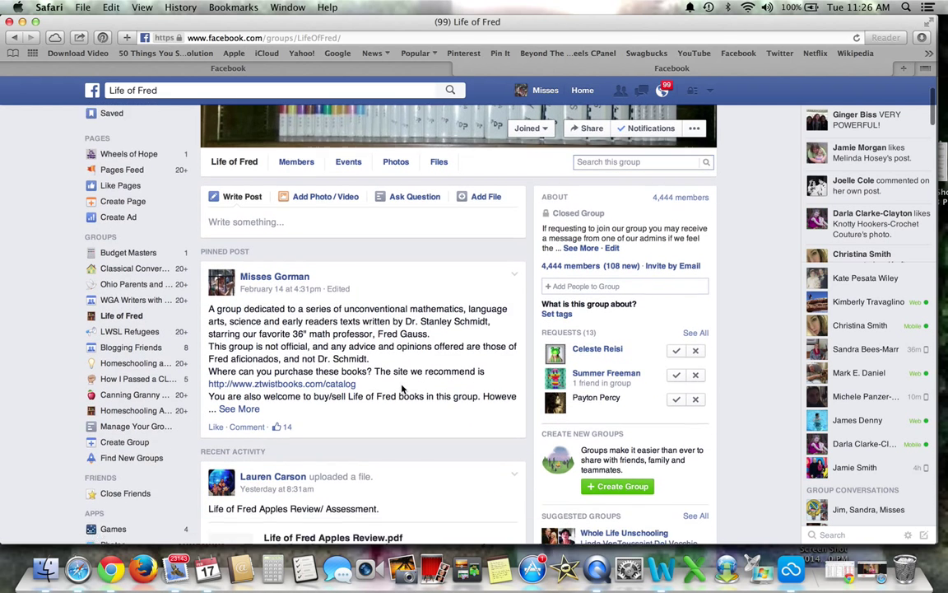
scroll(401, 388, "down", 2)
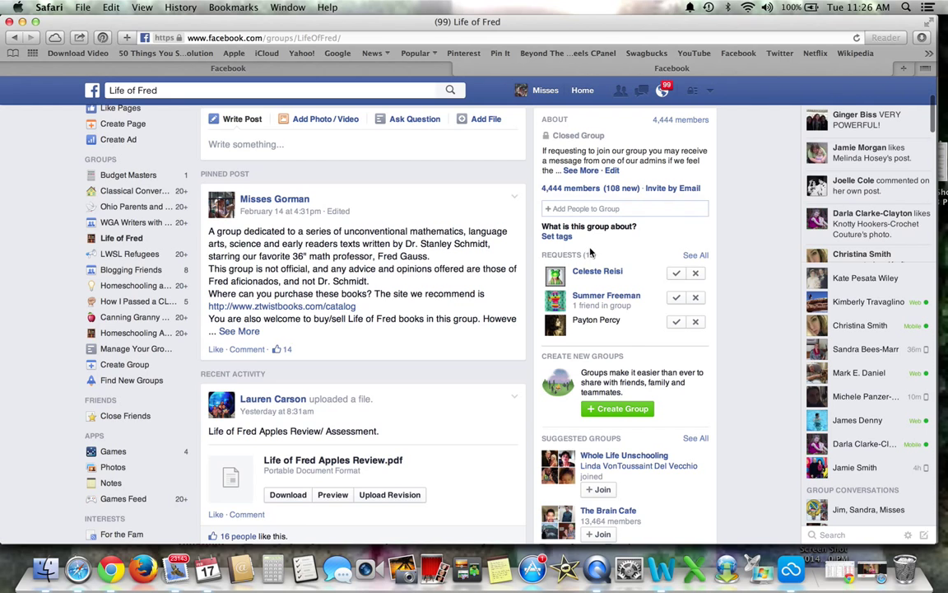
left_click(693, 256)
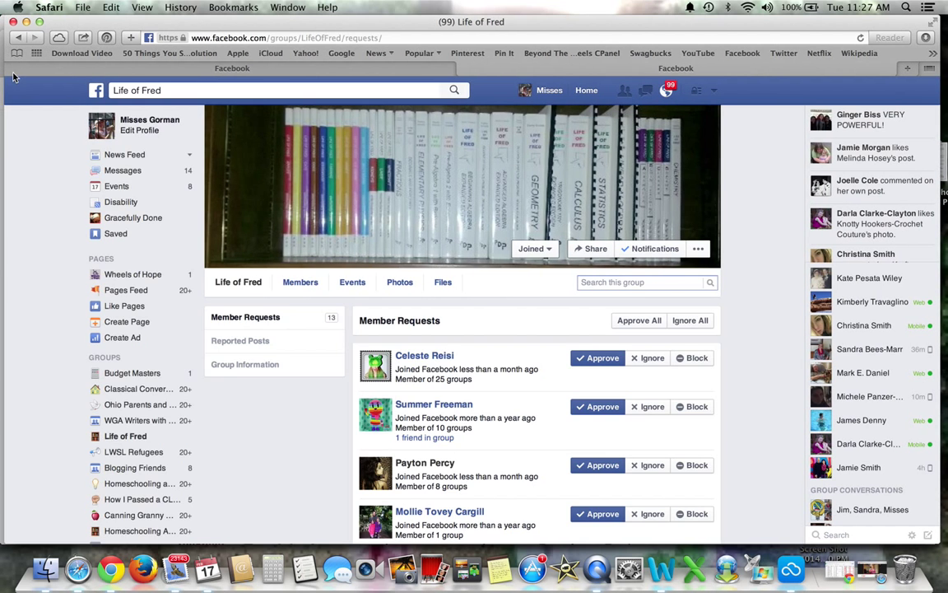
- Close the extra tab and block the third requester, who has no profile link
left_click(17, 69)
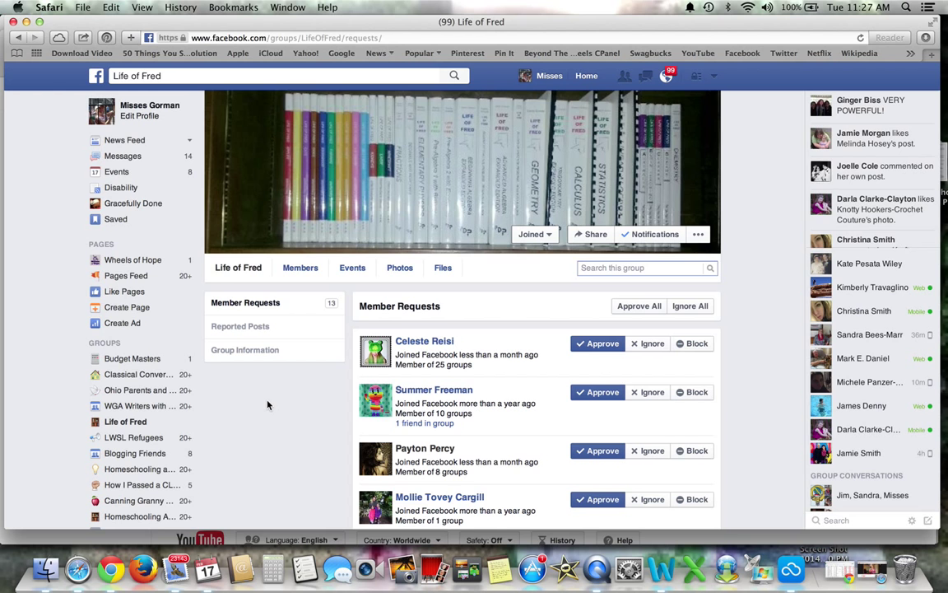
scroll(267, 404, "down", 8)
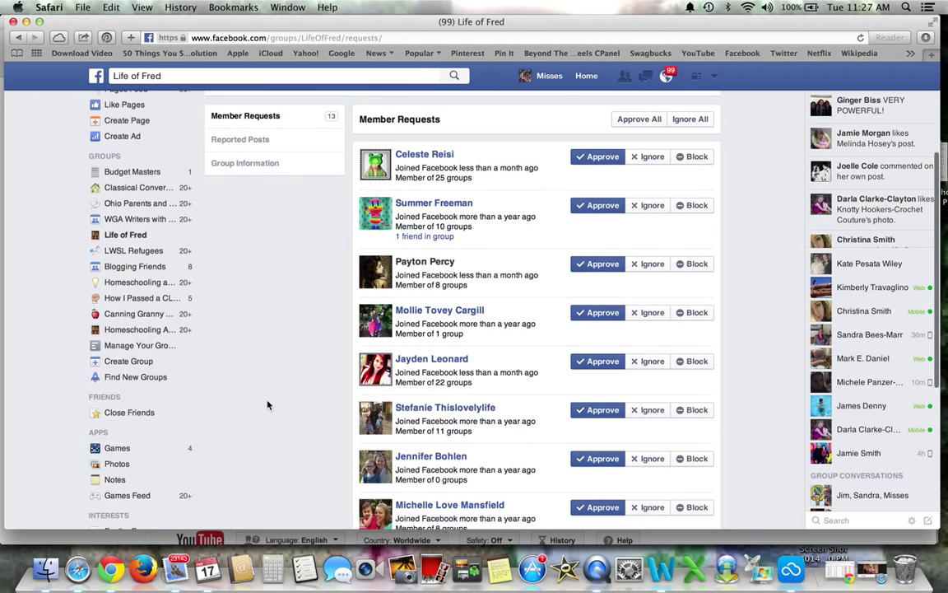
scroll(268, 404, "down", 2)
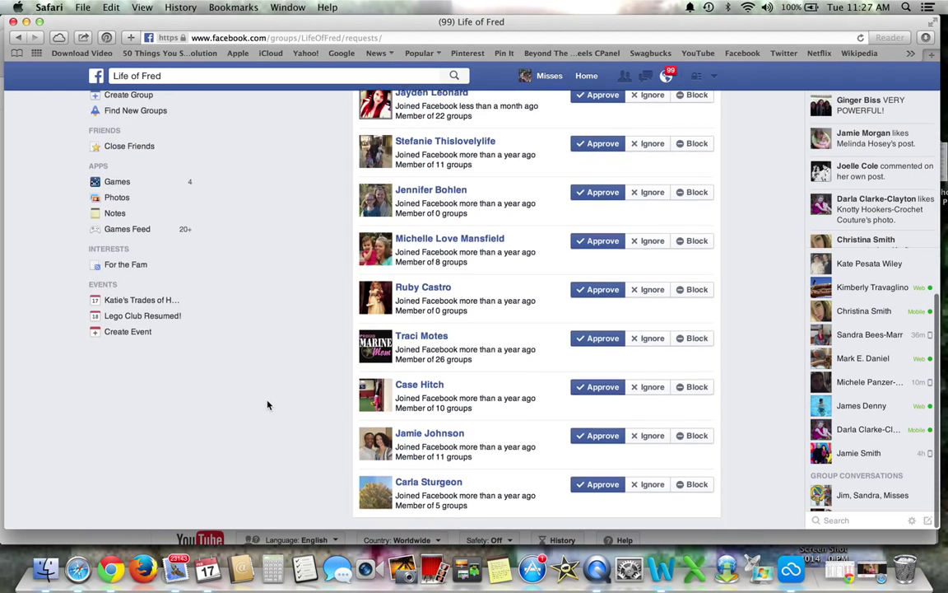
scroll(268, 404, "up", 6)
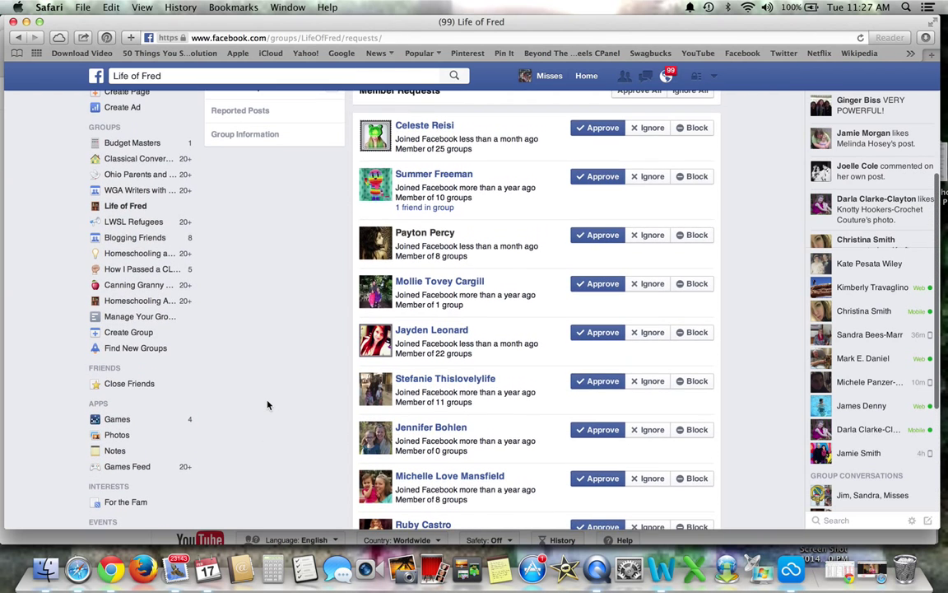
scroll(268, 404, "down", 1)
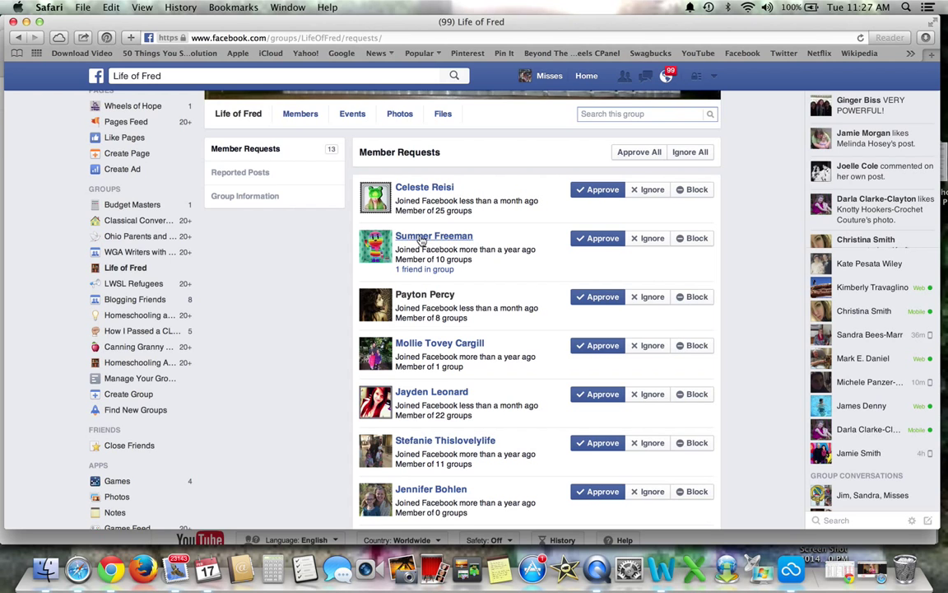
mouse_move(421, 239)
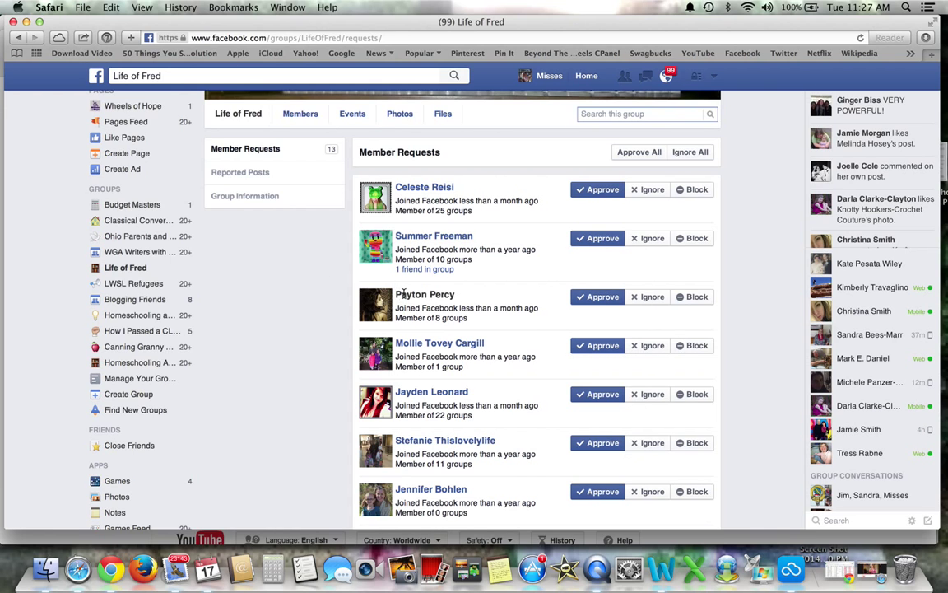
left_click_drag(395, 294, 452, 296)
left_click(691, 297)
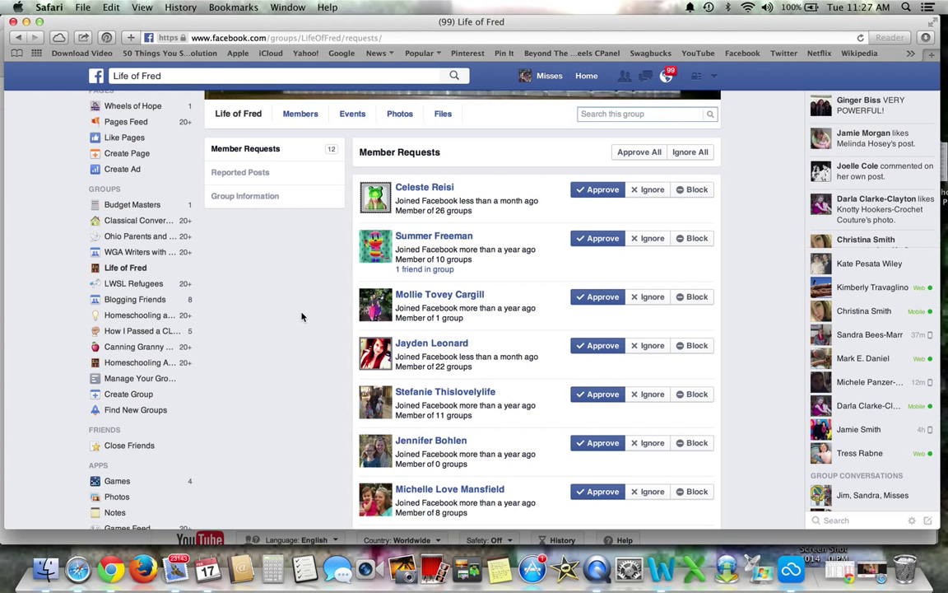
- Approve the requester showing '1 friend in group', leaving 11 pending requests
scroll(310, 319, "down", 5)
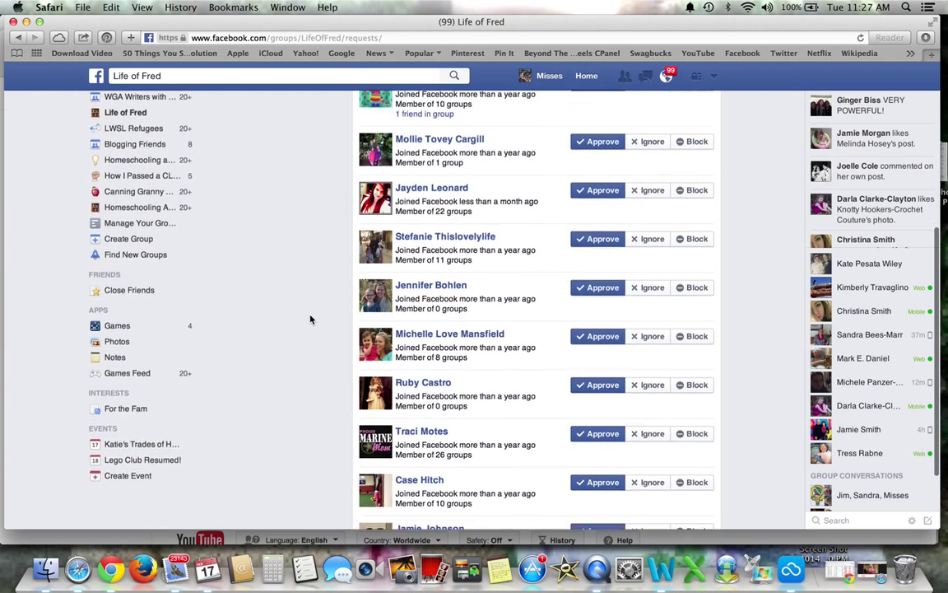
scroll(310, 319, "up", 3)
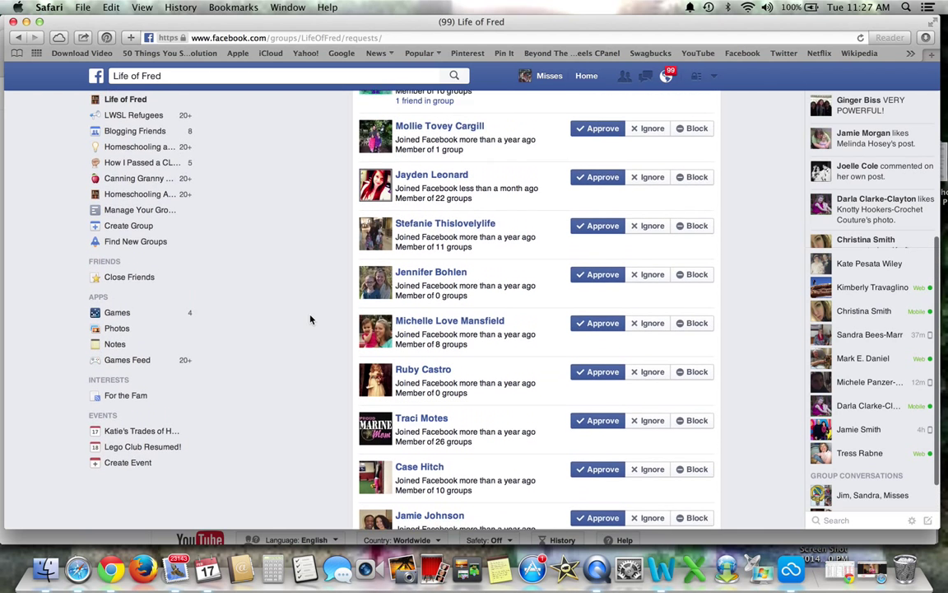
scroll(310, 319, "up", 2)
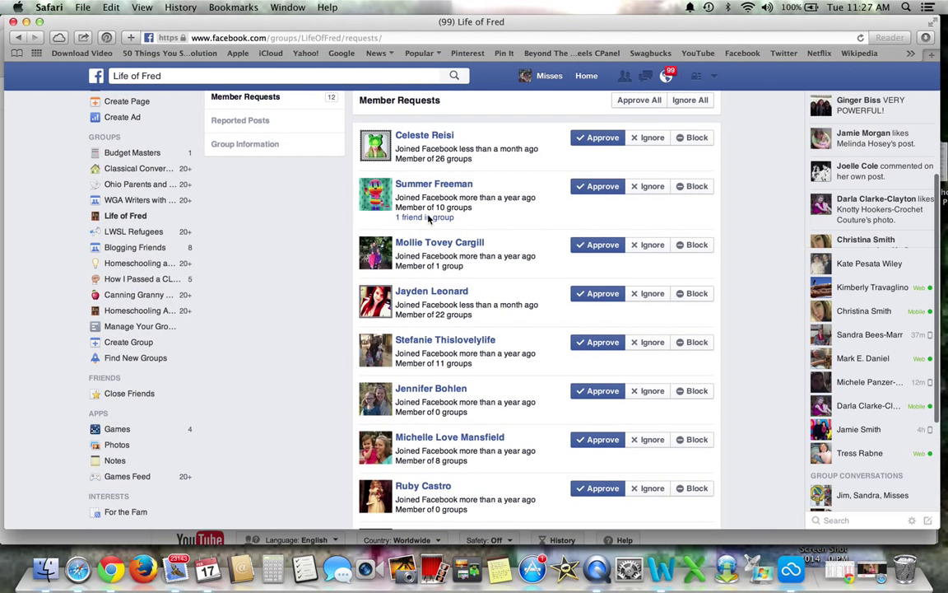
mouse_move(414, 221)
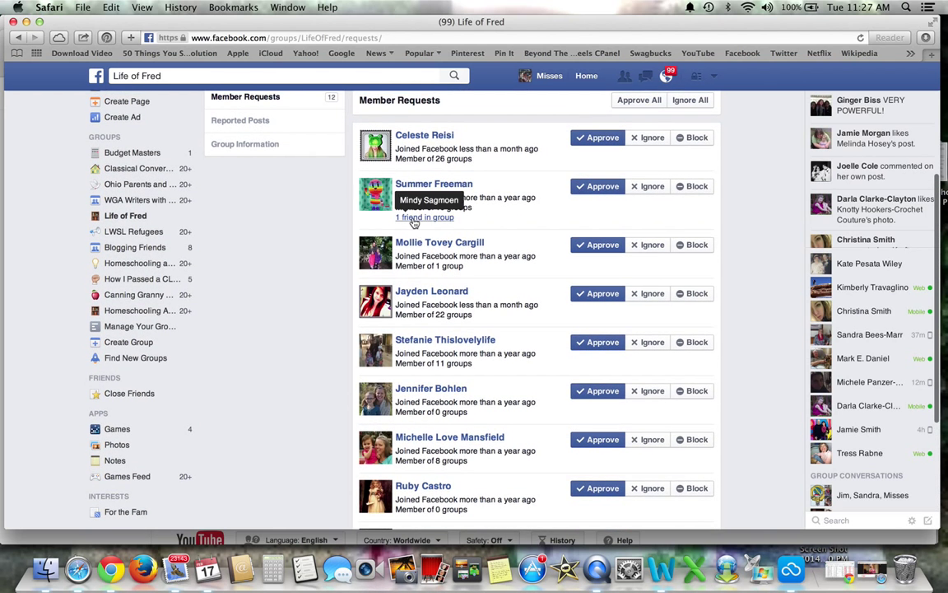
left_click(587, 190)
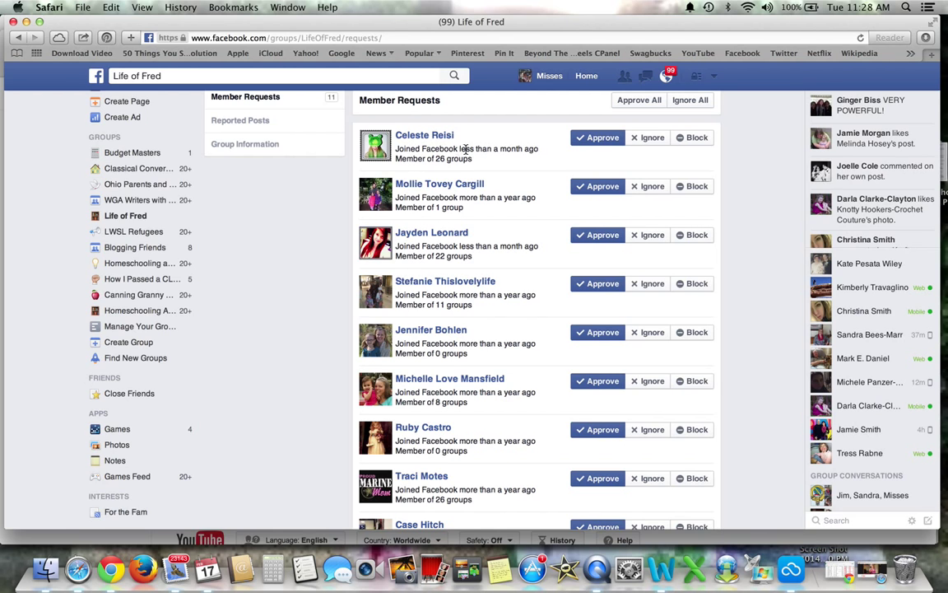
- Check the first requester's Facebook join date and group count, then ignore the request
left_click_drag(469, 149, 537, 153)
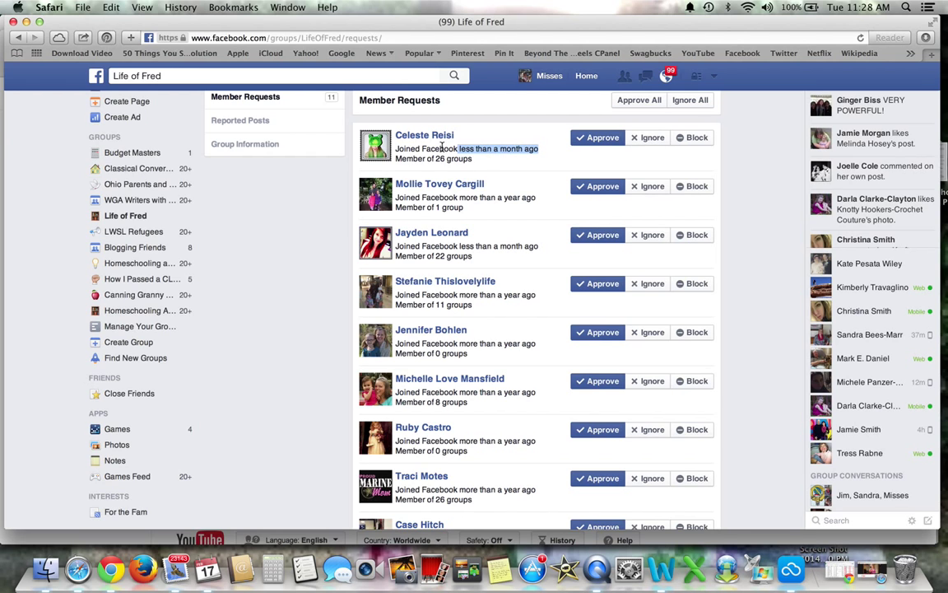
left_click_drag(418, 159, 470, 157)
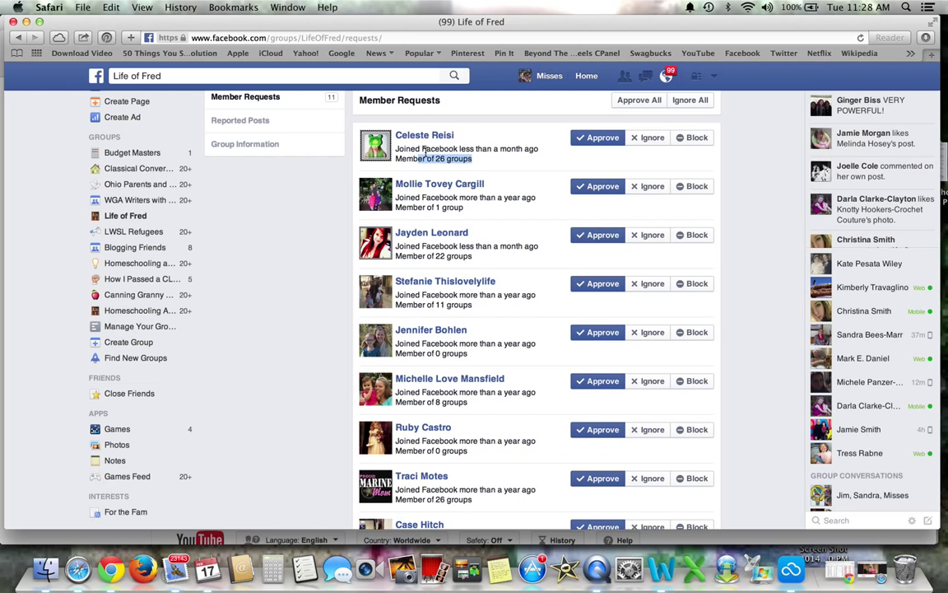
left_click_drag(395, 149, 537, 148)
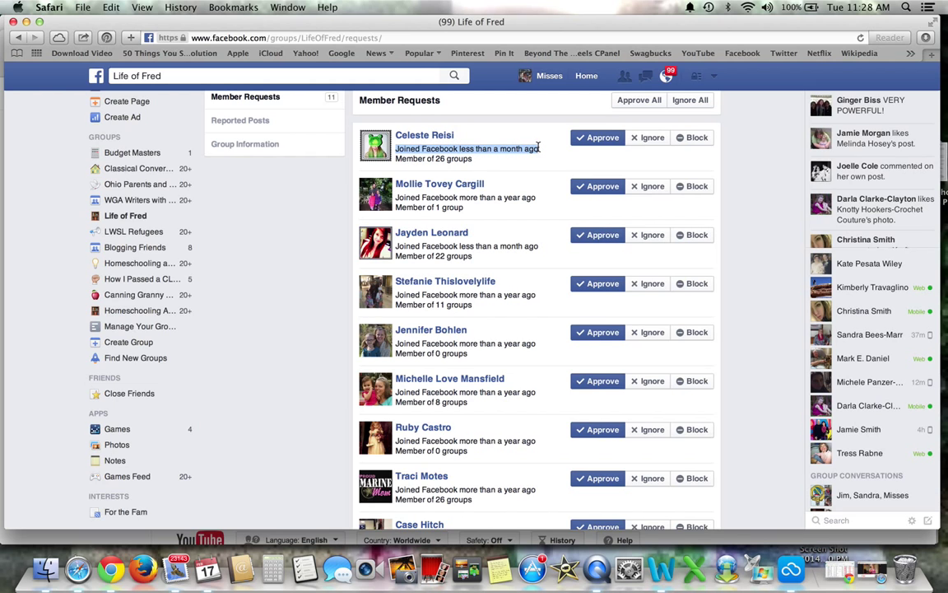
left_click(429, 159)
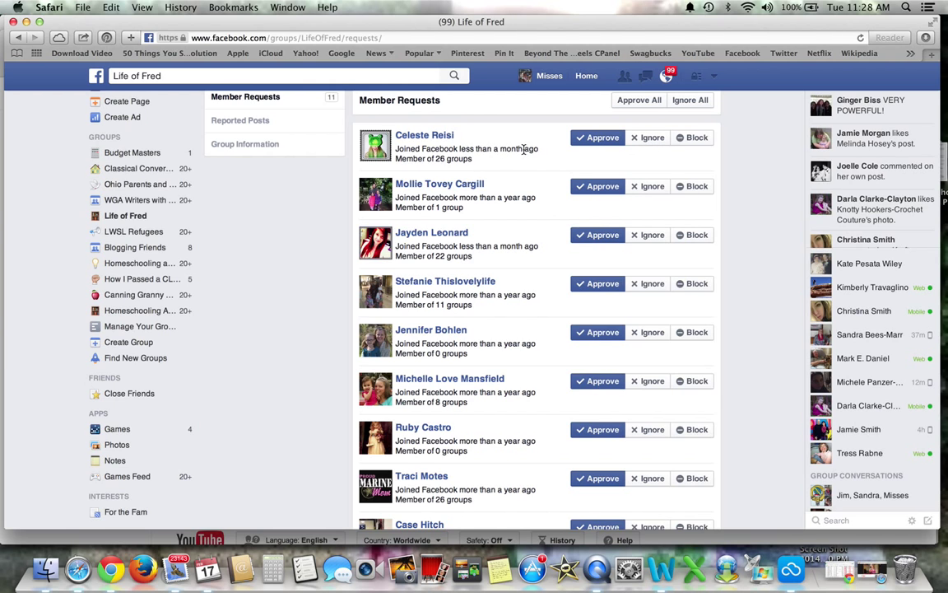
left_click_drag(458, 148, 521, 152)
left_click(646, 139)
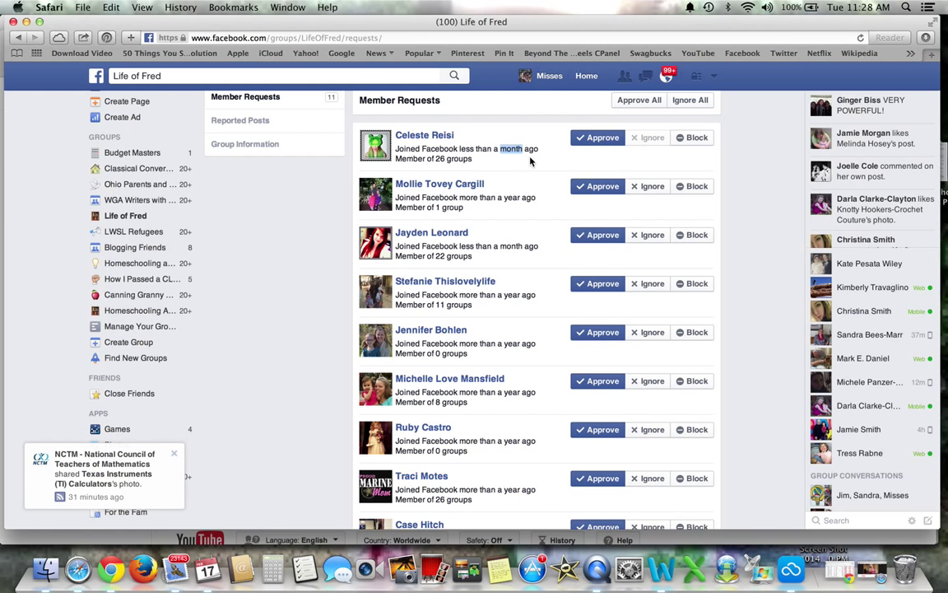
- Ignore another brand-new account's request and scroll down to the last of 9 requesters
left_click(647, 236)
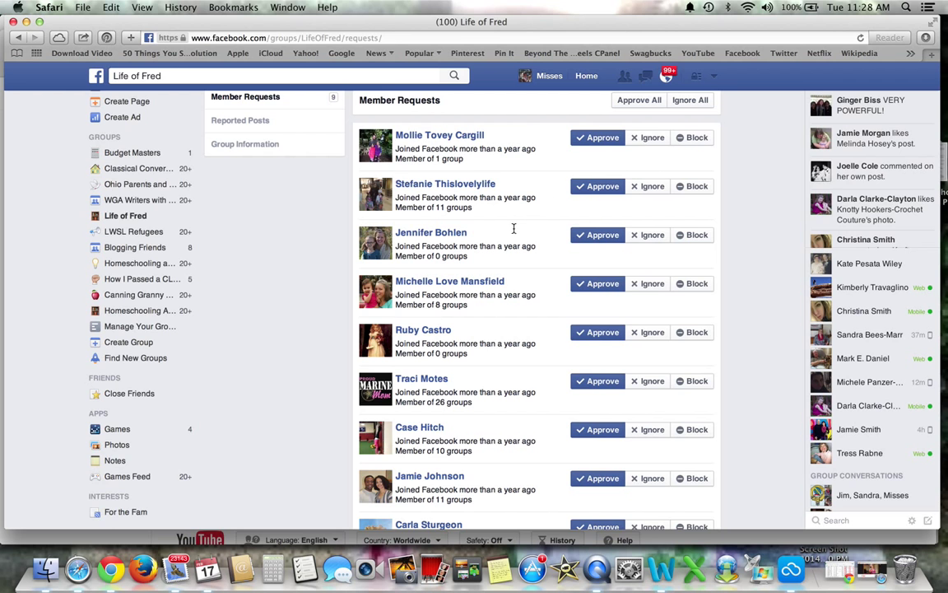
scroll(513, 230, "down", 3)
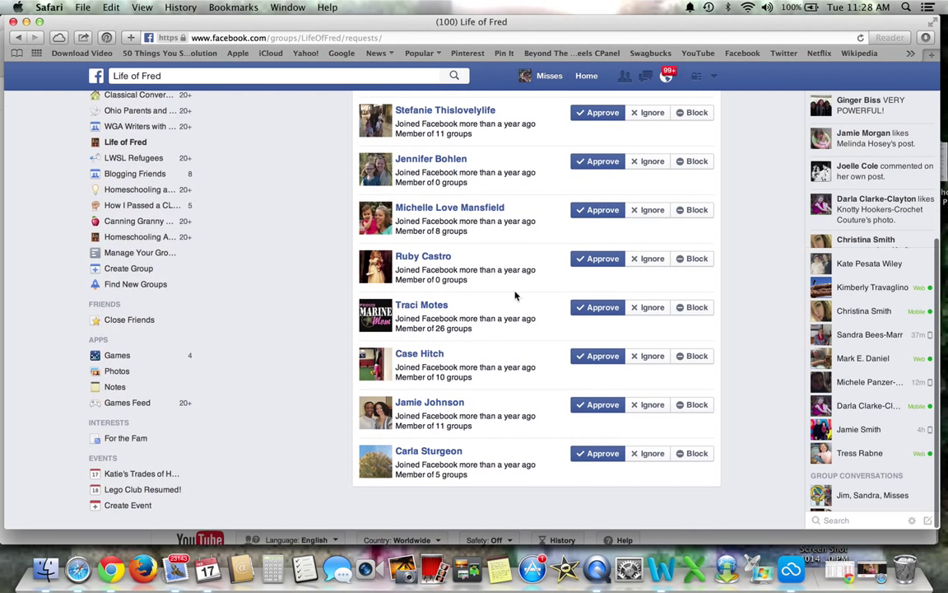
scroll(500, 186, "up", 6)
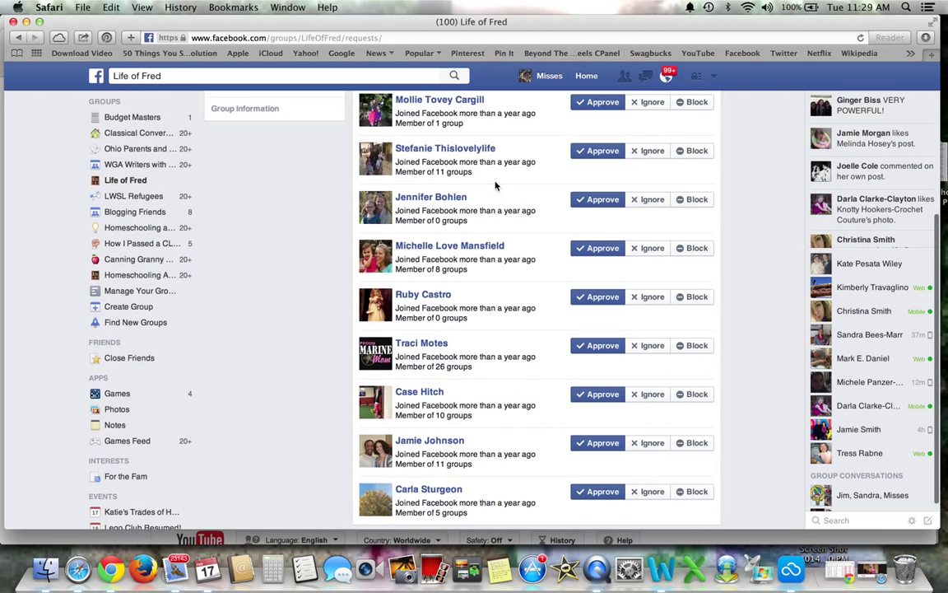
scroll(496, 186, "down", 2)
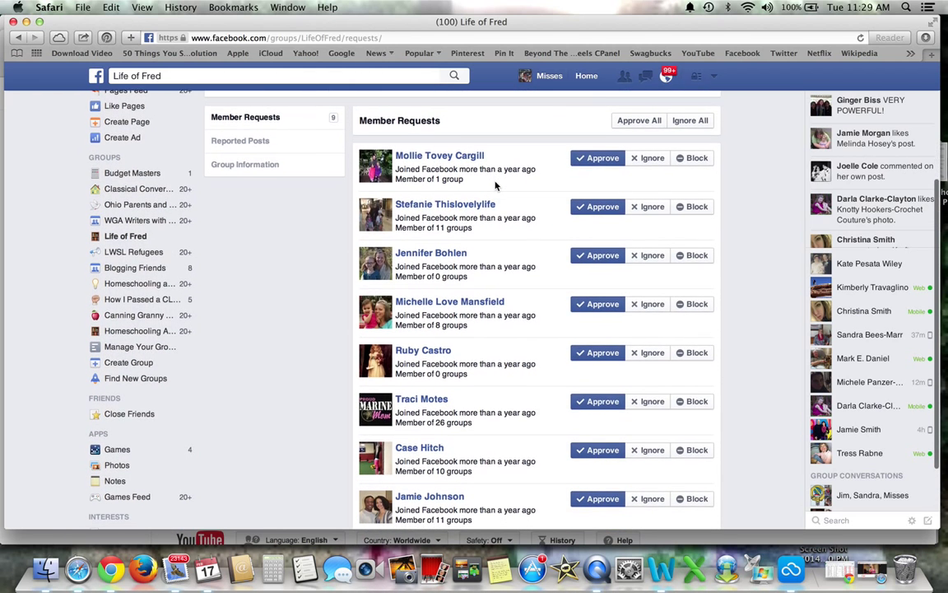
scroll(496, 186, "down", 3)
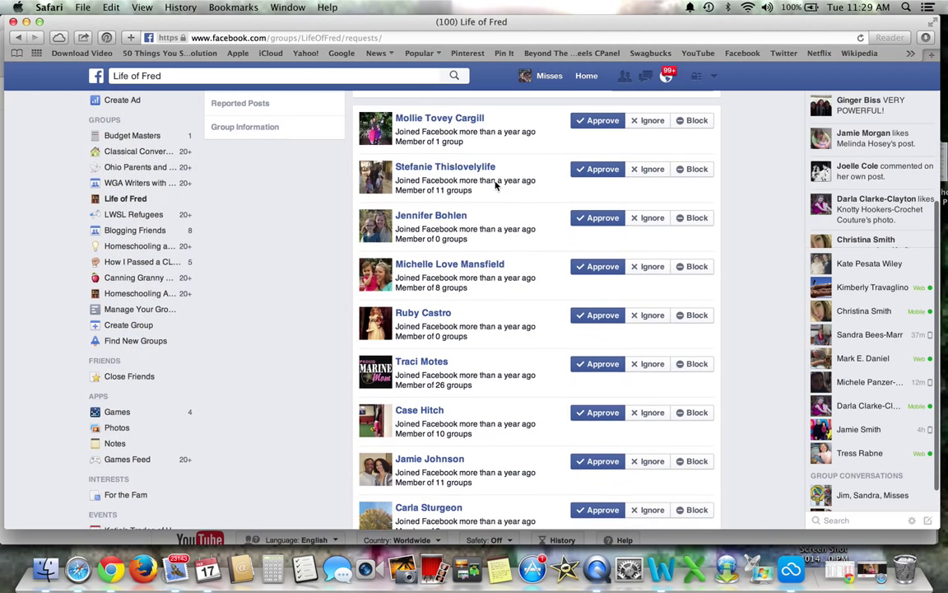
scroll(496, 183, "down", 1)
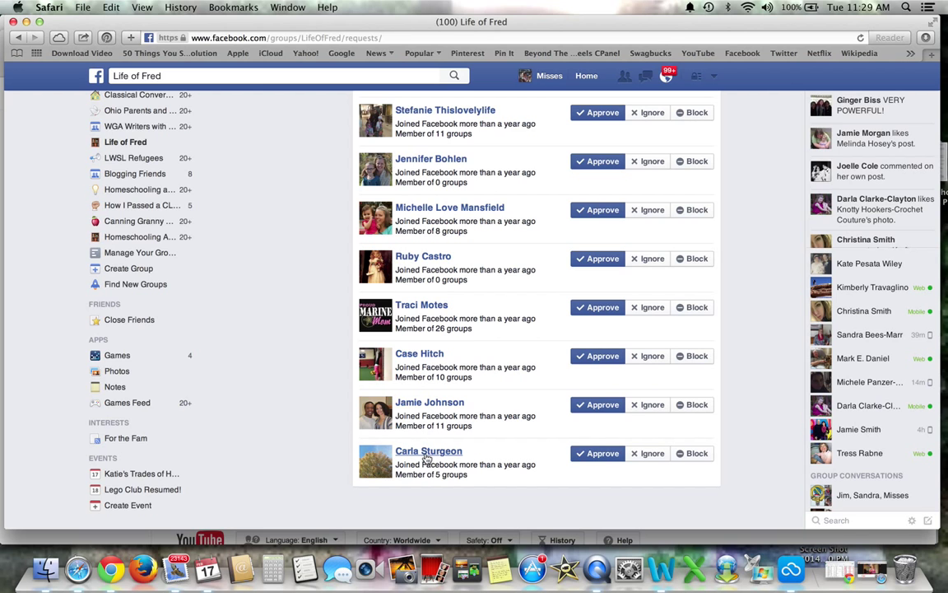
- Open the last pending requester's profile in a new window via the name's link menu
mouse_move(424, 454)
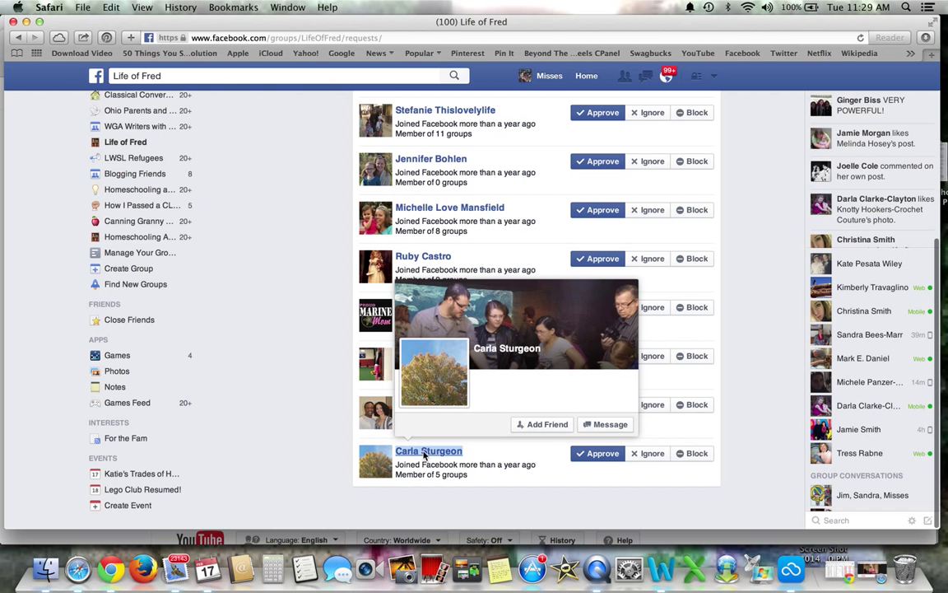
right_click(425, 455)
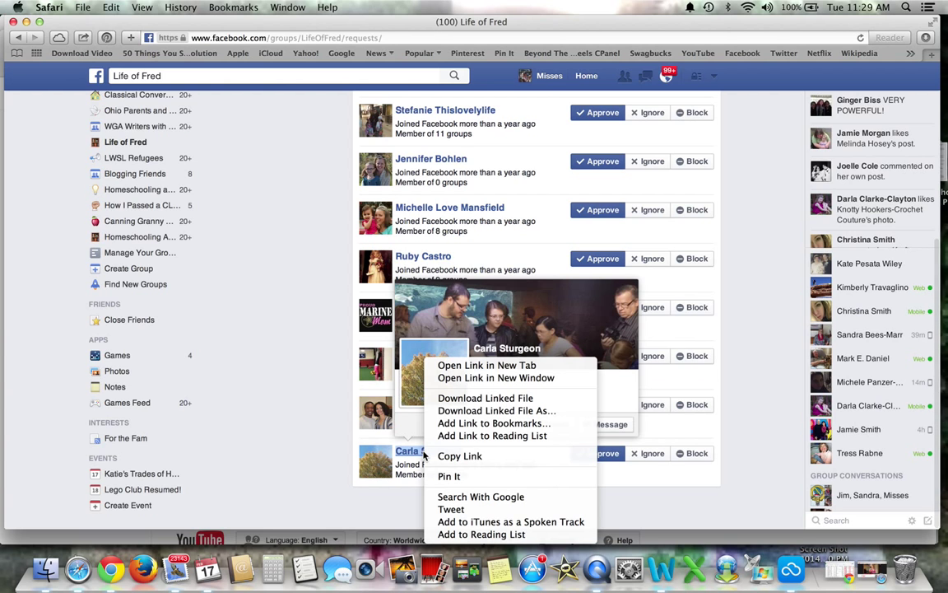
left_click(492, 379)
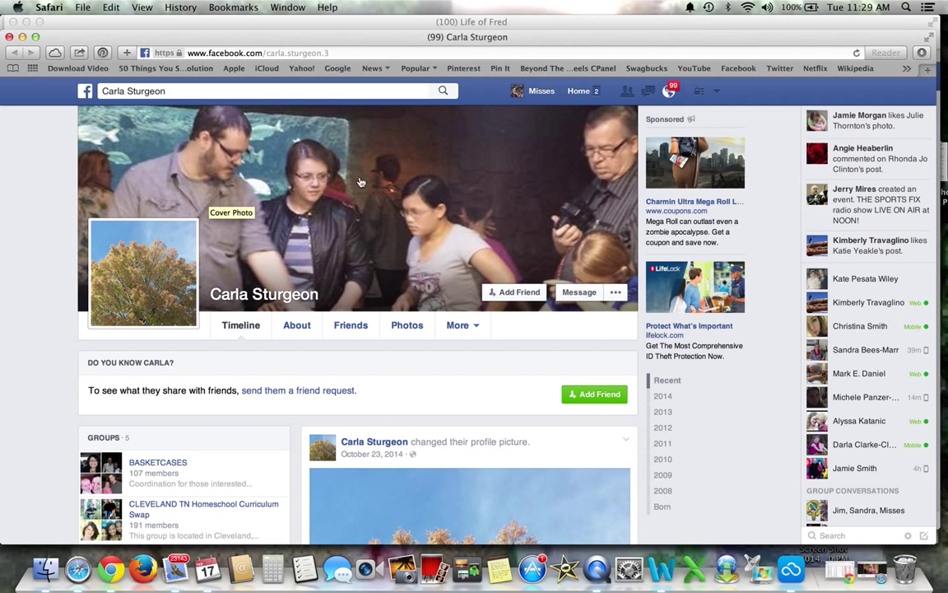
scroll(315, 248, "down", 5)
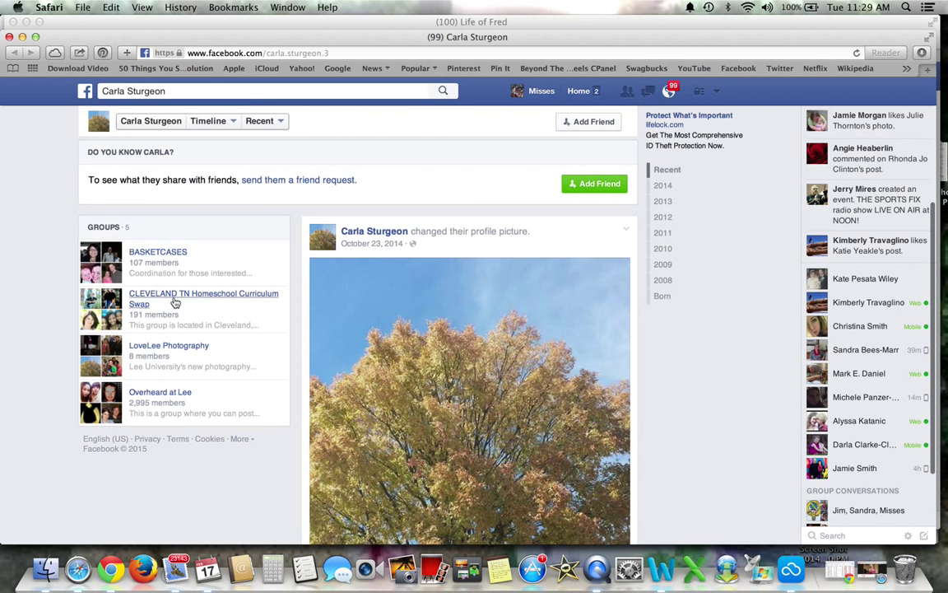
mouse_move(182, 298)
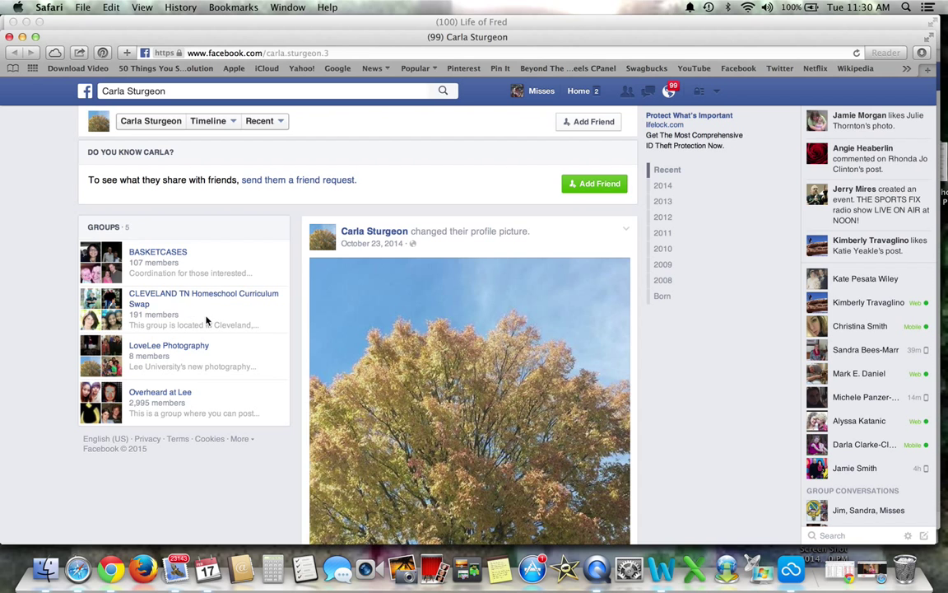
scroll(206, 321, "down", 3)
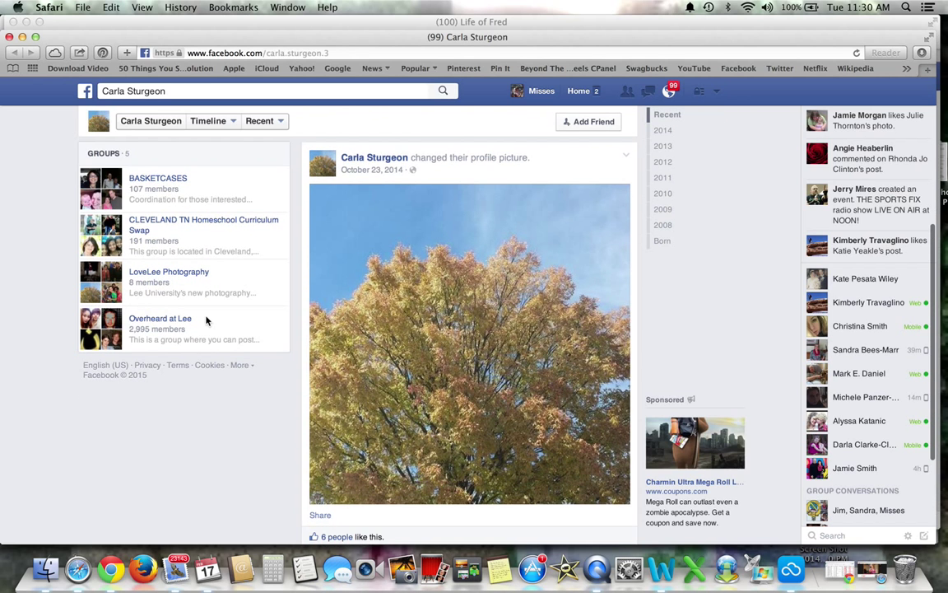
scroll(206, 321, "down", 6)
scroll(206, 321, "down", 4)
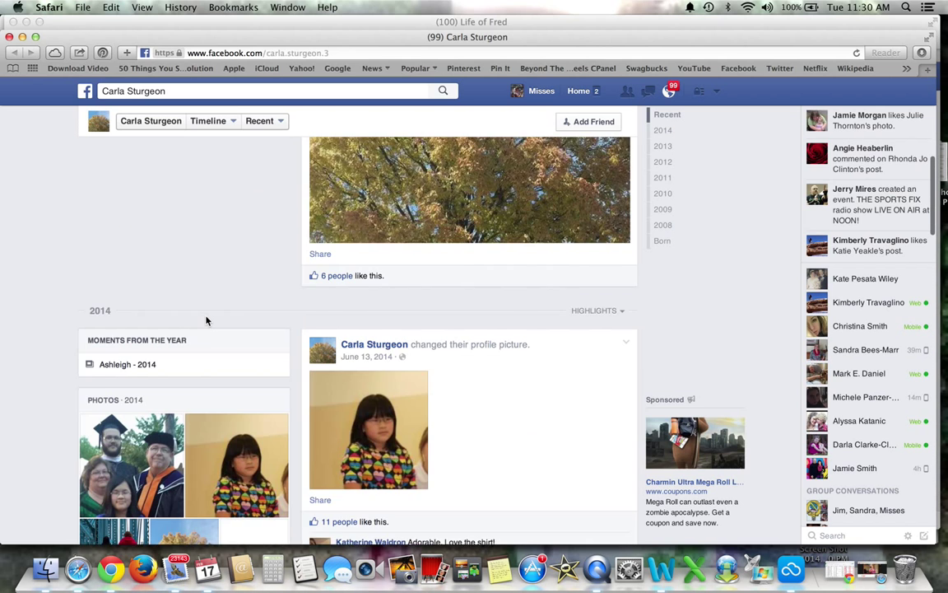
scroll(207, 320, "down", 5)
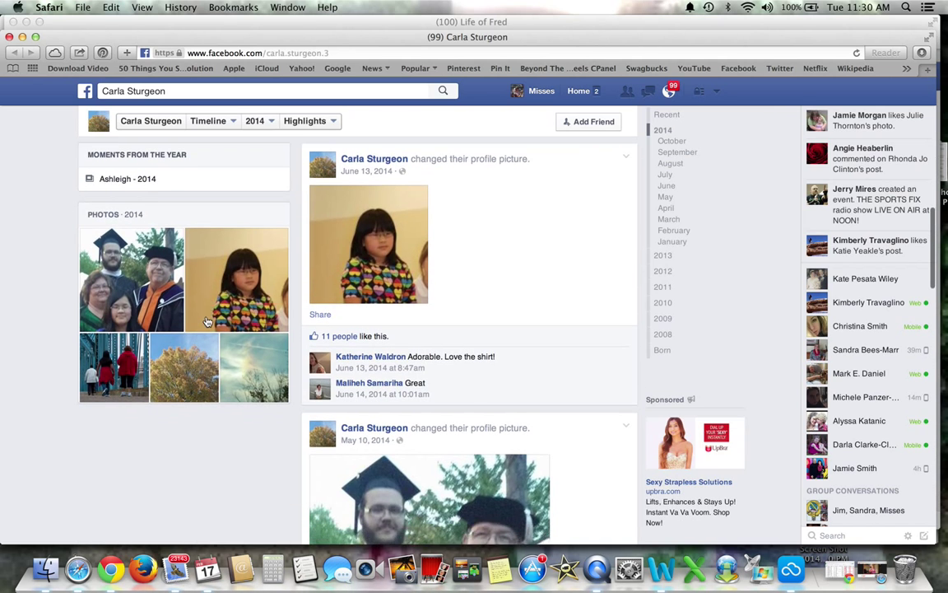
scroll(207, 320, "down", 1)
scroll(221, 255, "down", 7)
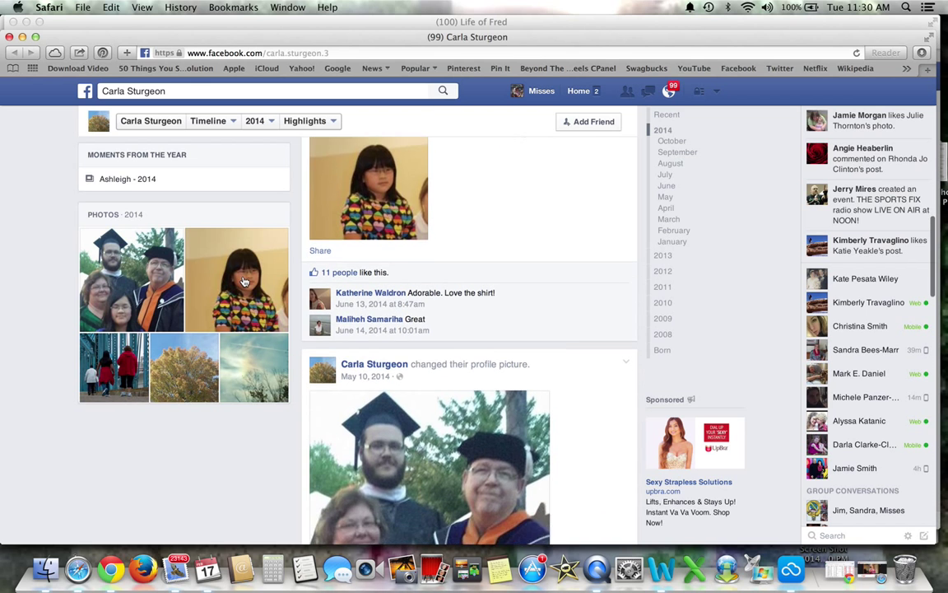
scroll(243, 281, "down", 6)
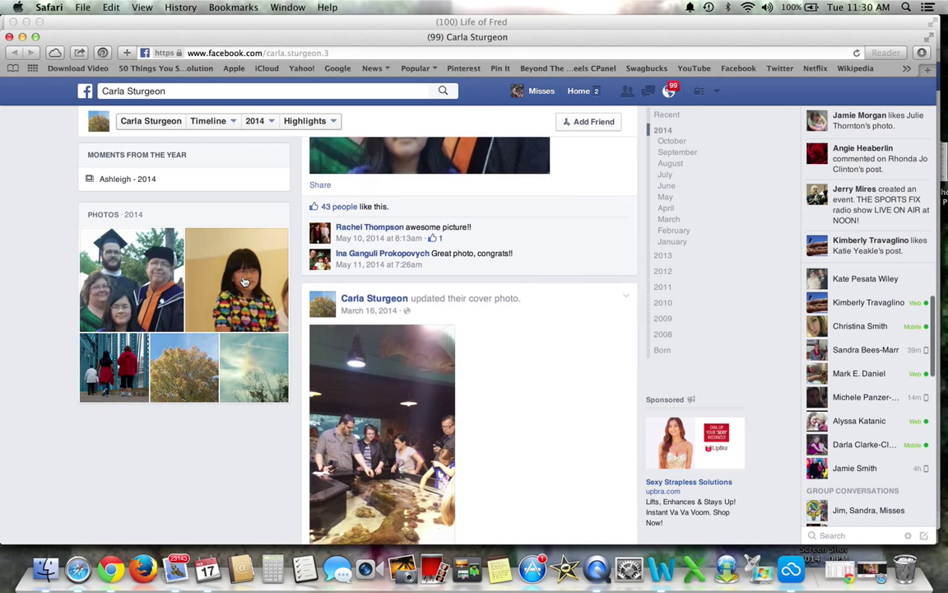
scroll(370, 329, "down", 1)
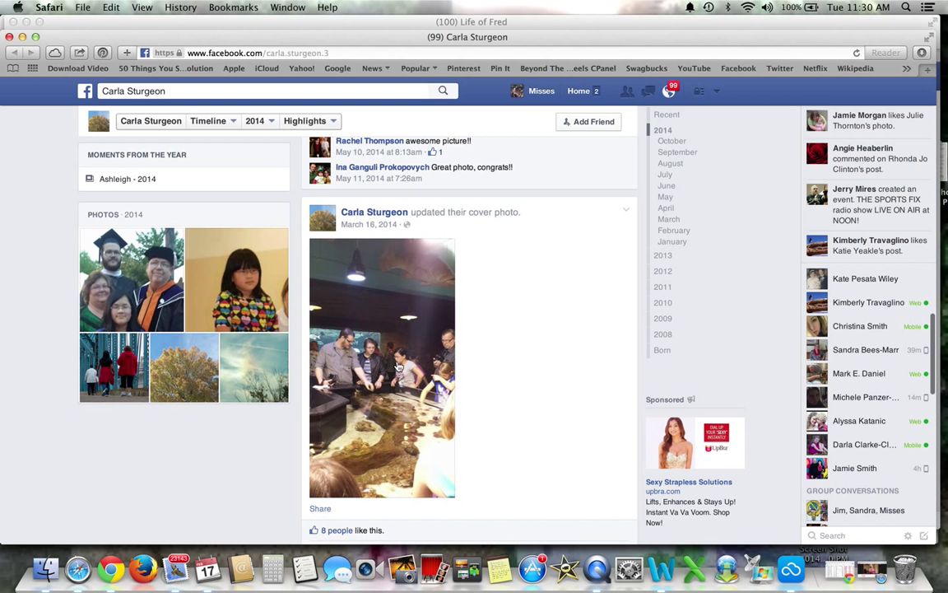
scroll(218, 428, "down", 7)
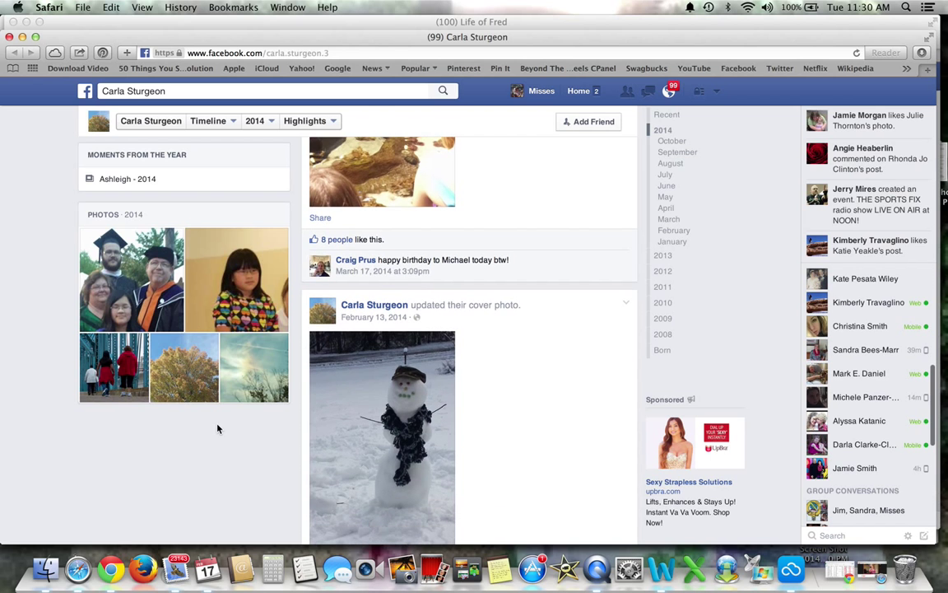
scroll(218, 428, "down", 2)
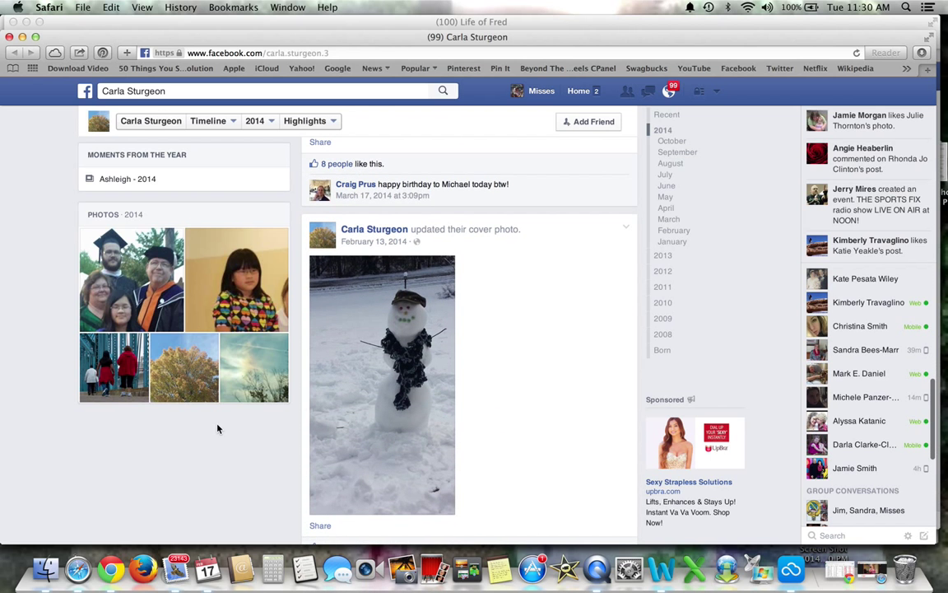
scroll(218, 428, "down", 7)
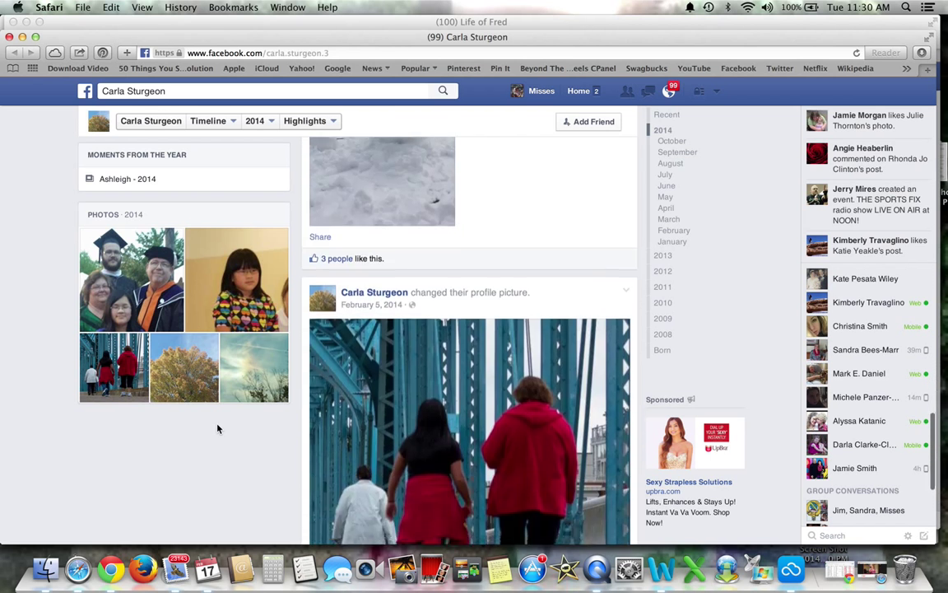
scroll(218, 428, "down", 5)
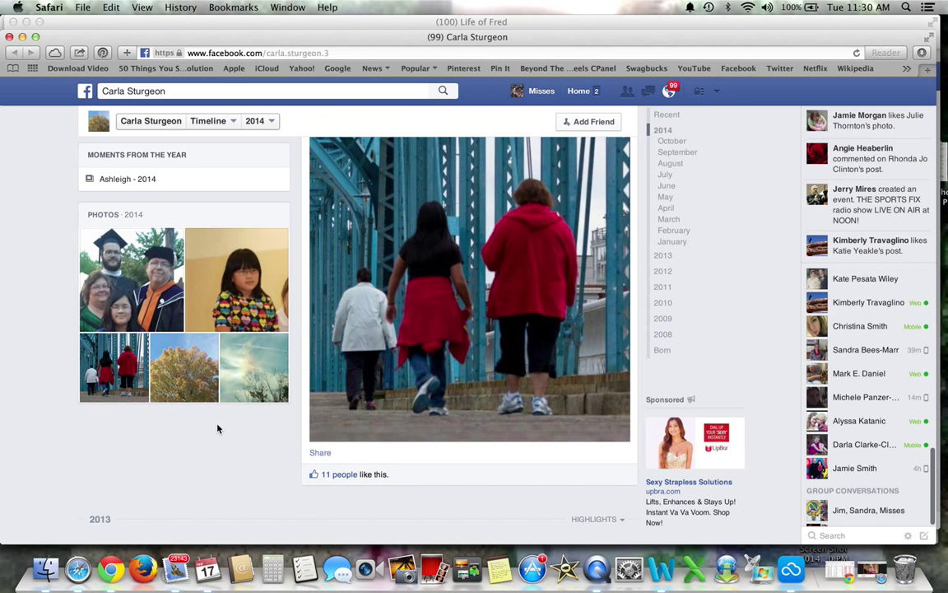
scroll(218, 428, "down", 9)
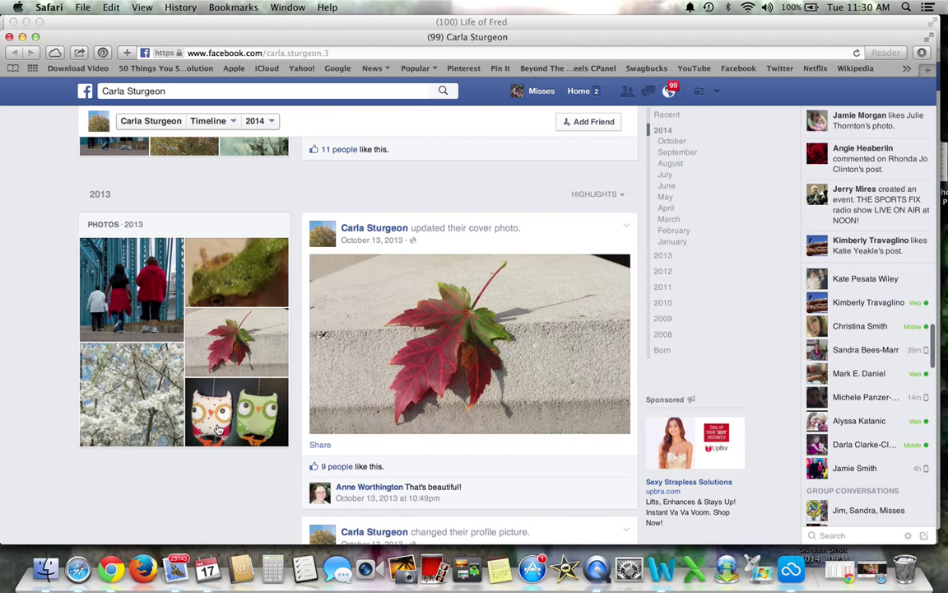
scroll(218, 428, "down", 6)
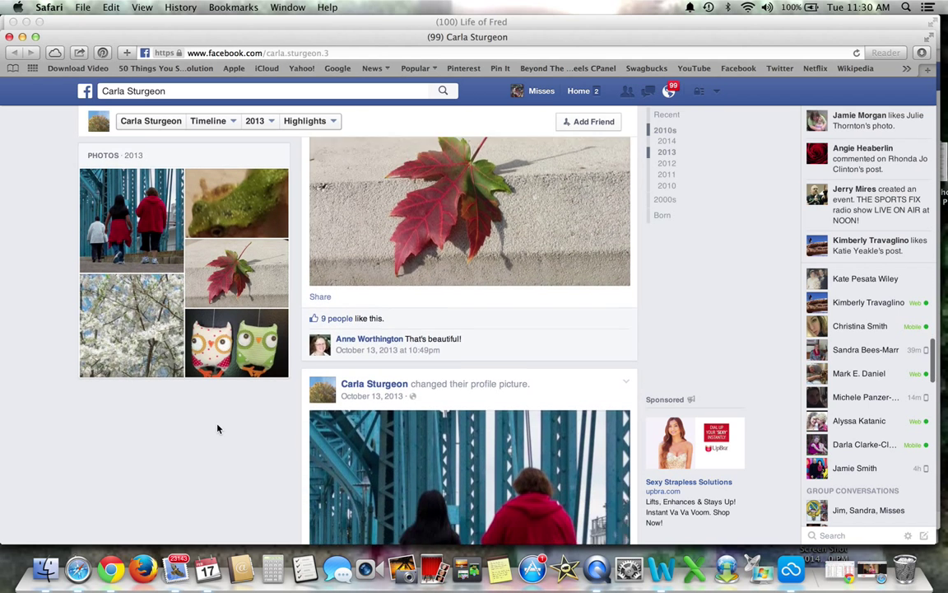
scroll(218, 428, "down", 6)
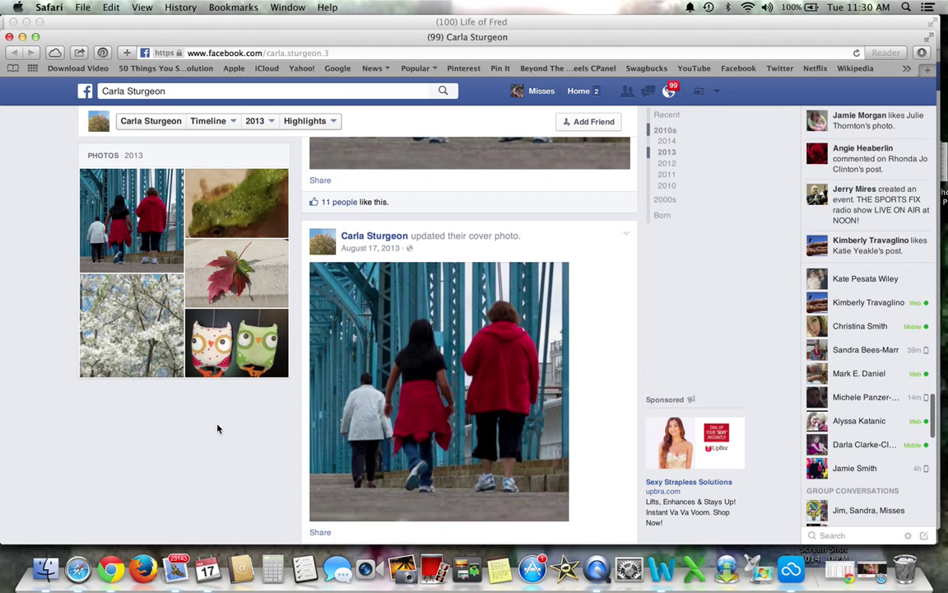
scroll(218, 428, "down", 5)
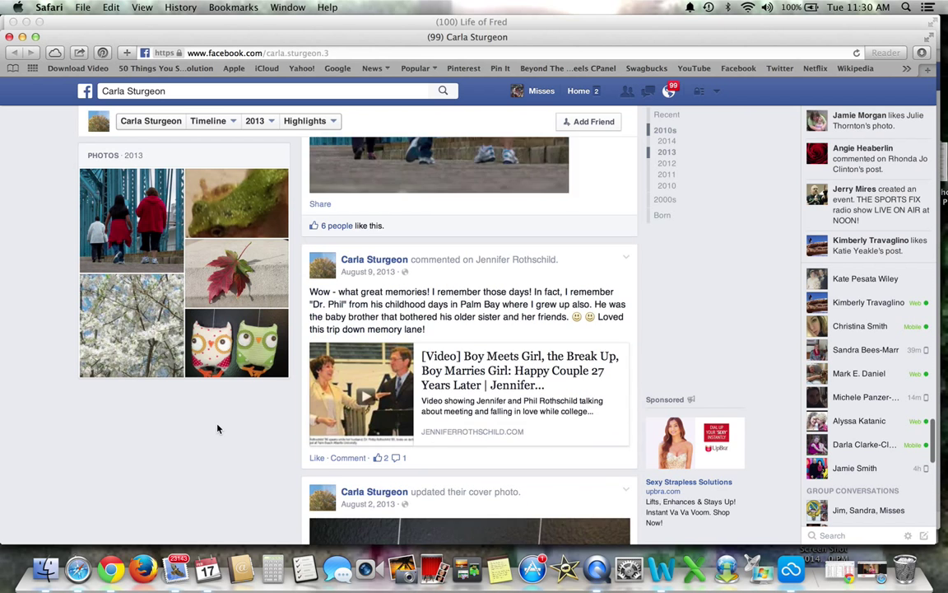
scroll(218, 428, "down", 7)
scroll(218, 428, "up", 5)
scroll(218, 428, "down", 4)
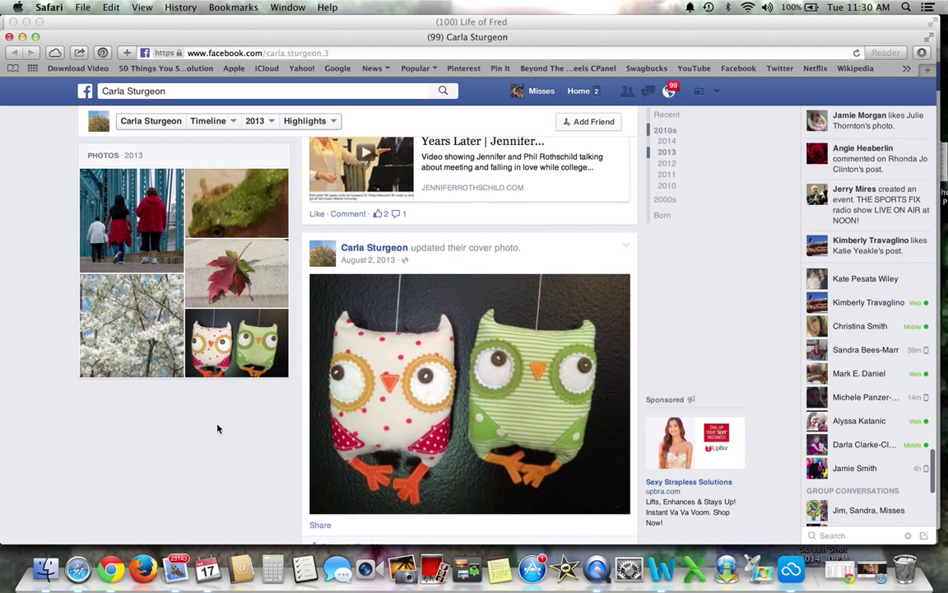
scroll(218, 428, "down", 4)
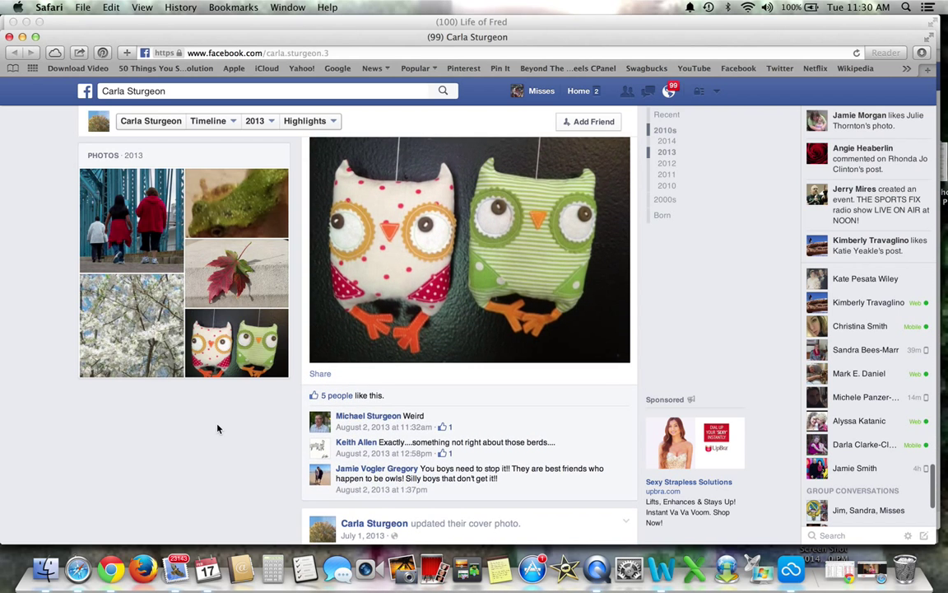
scroll(218, 428, "down", 5)
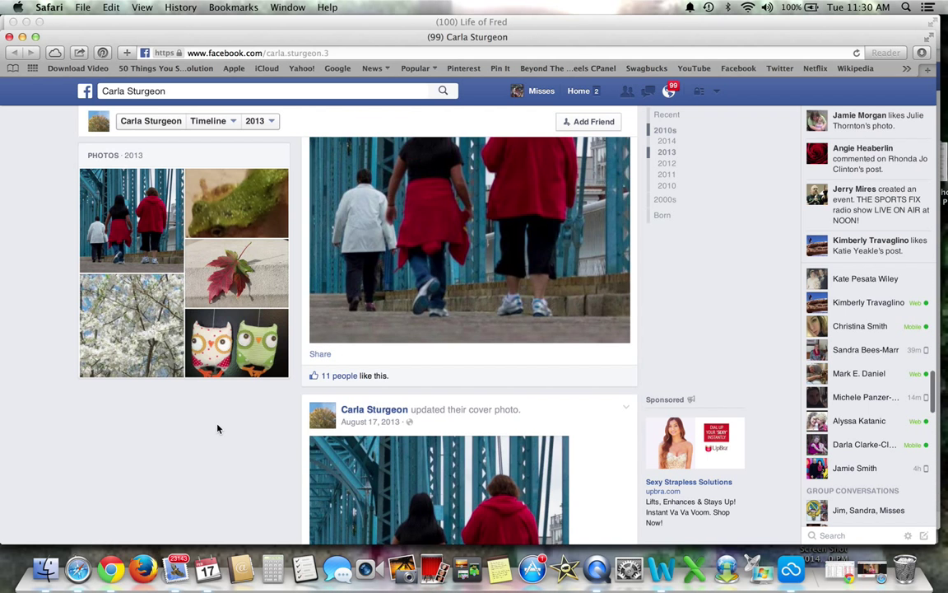
scroll(218, 428, "up", 15)
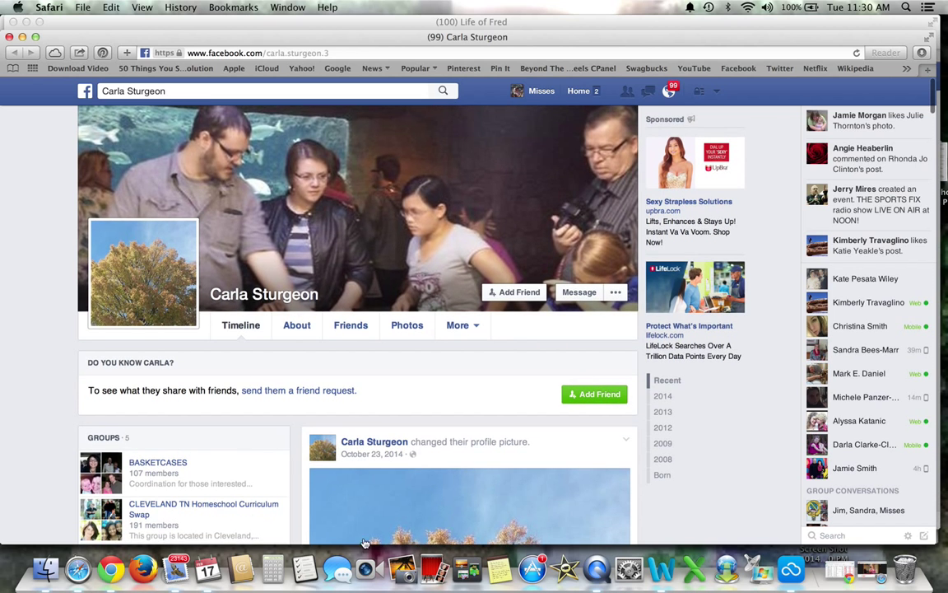
- Review the applicant's details overview and Details About section, then return to her Timeline
left_click(297, 326)
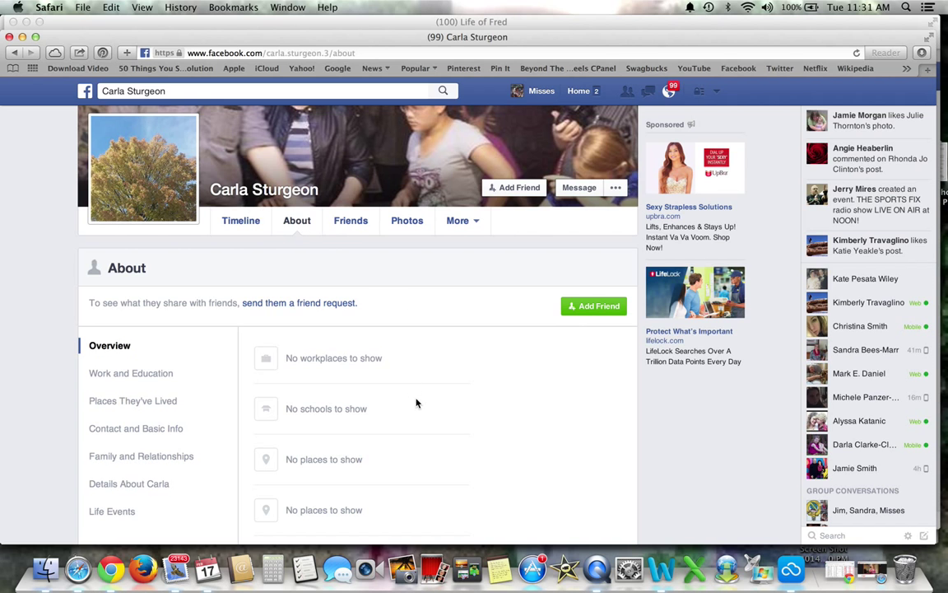
scroll(416, 402, "down", 5)
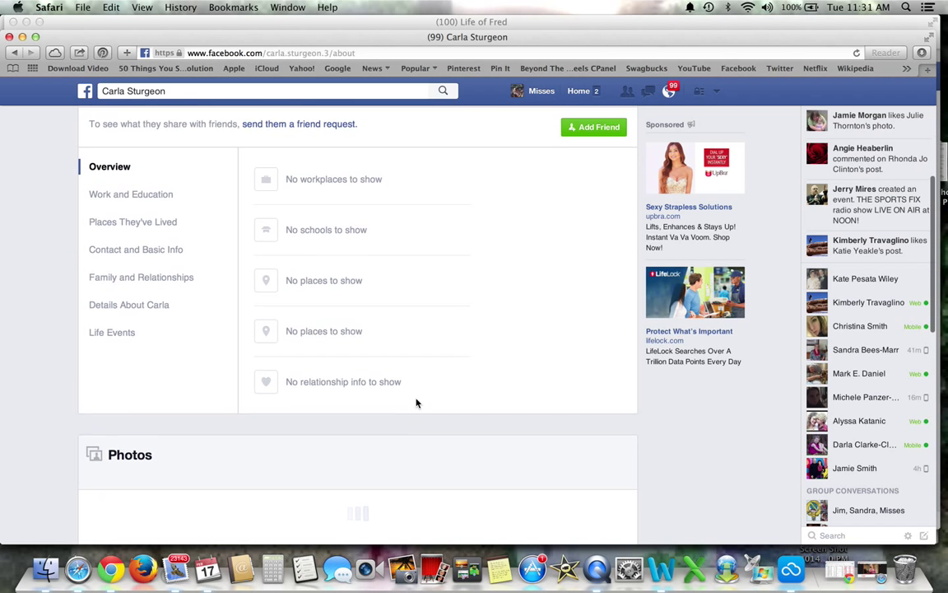
scroll(416, 403, "up", 2)
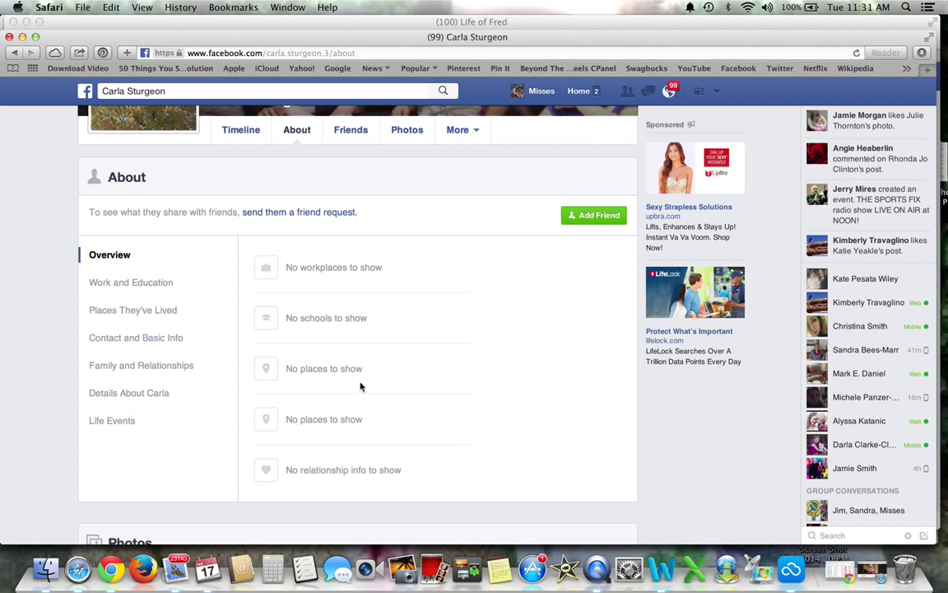
left_click(114, 397)
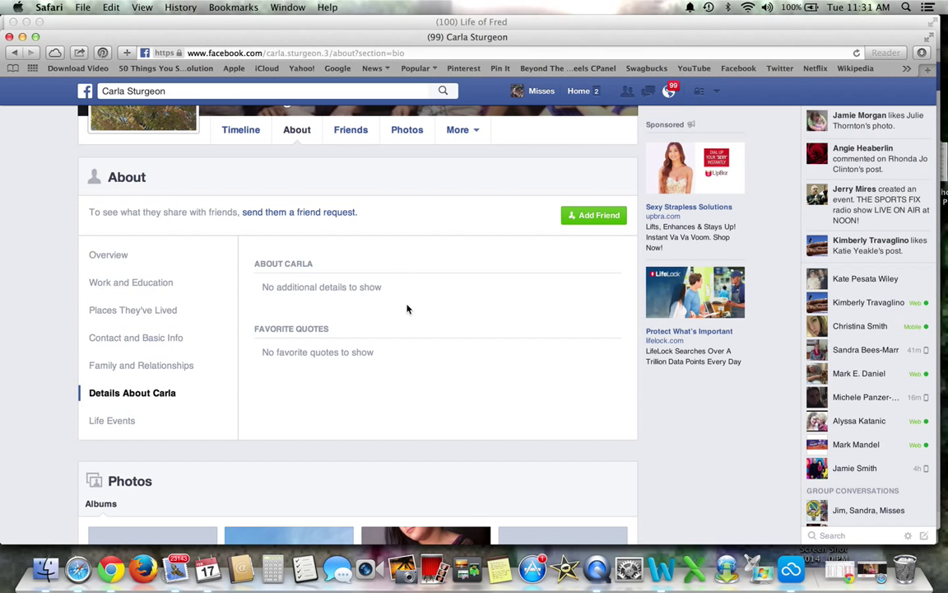
left_click(236, 134)
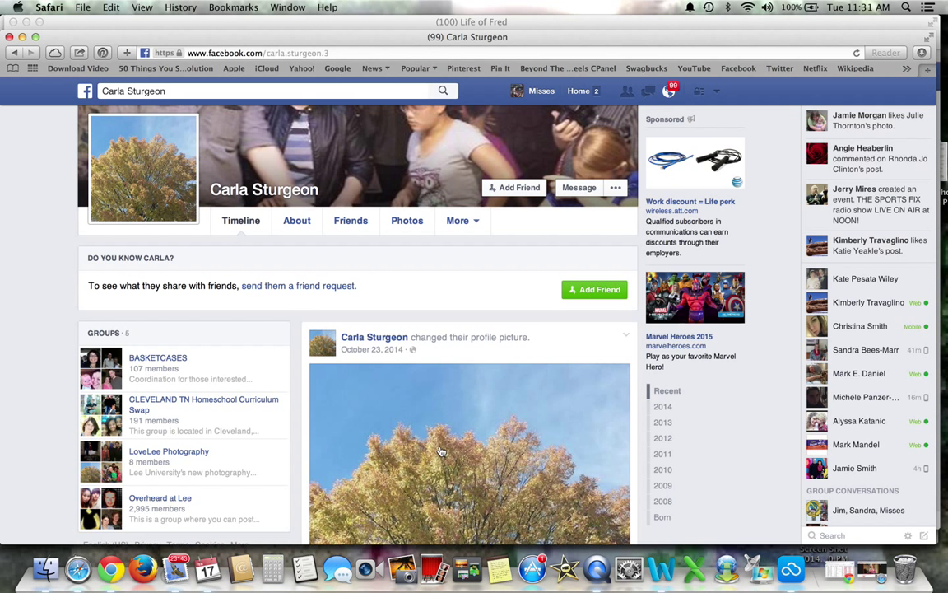
- Scroll through the applicant's timeline posts, then close her profile window
scroll(440, 451, "down", 5)
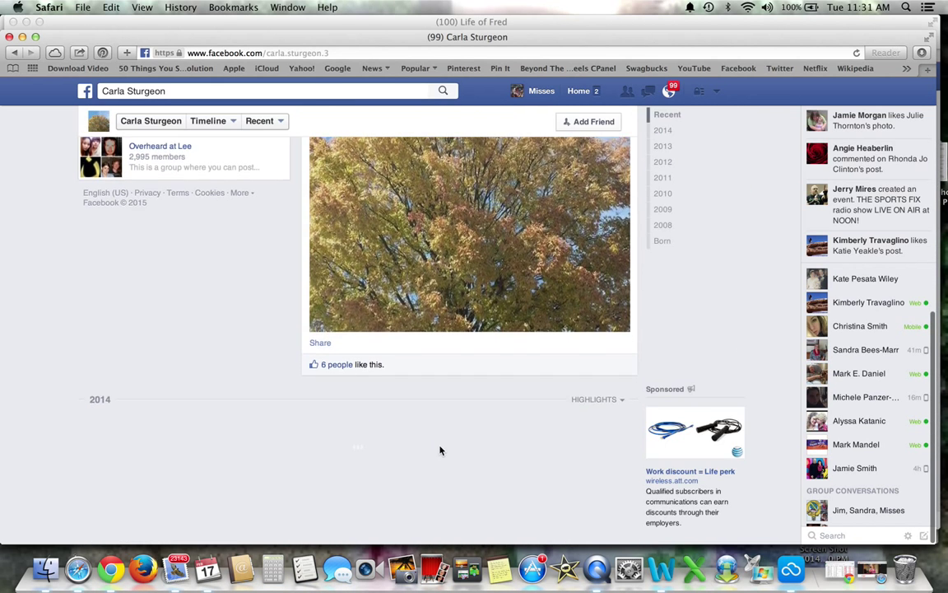
scroll(440, 451, "down", 1)
scroll(440, 448, "up", 10)
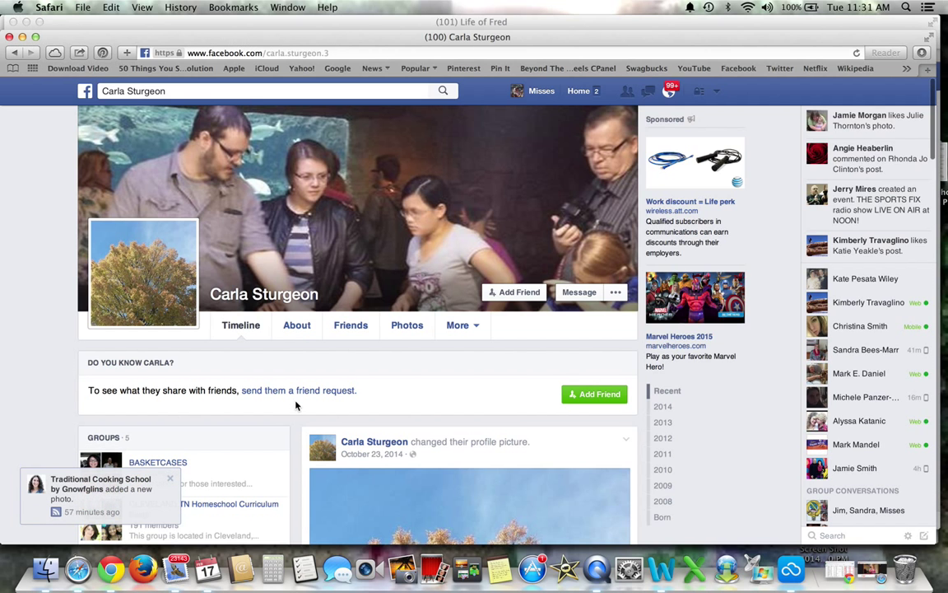
scroll(296, 405, "down", 10)
scroll(296, 405, "down", 5)
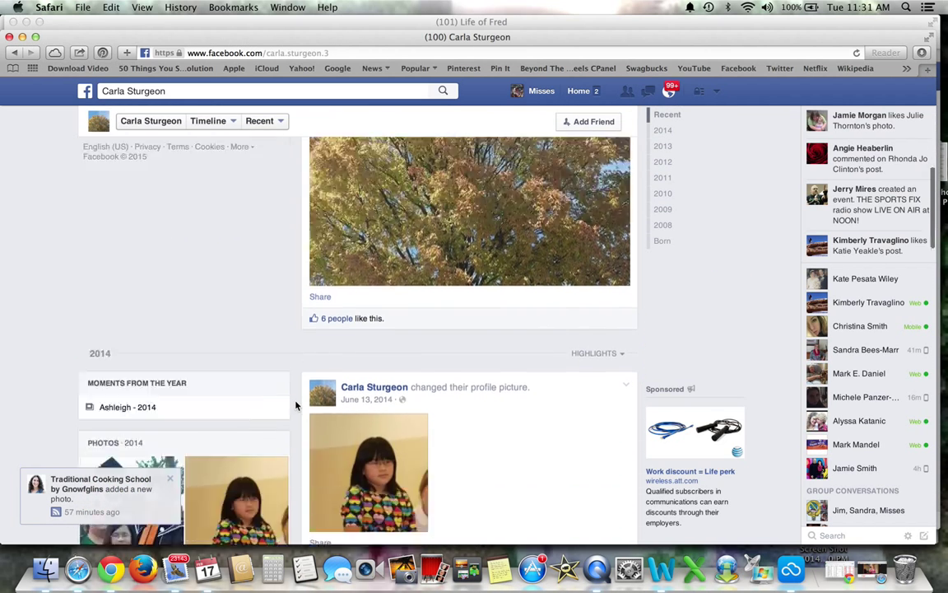
left_click(9, 37)
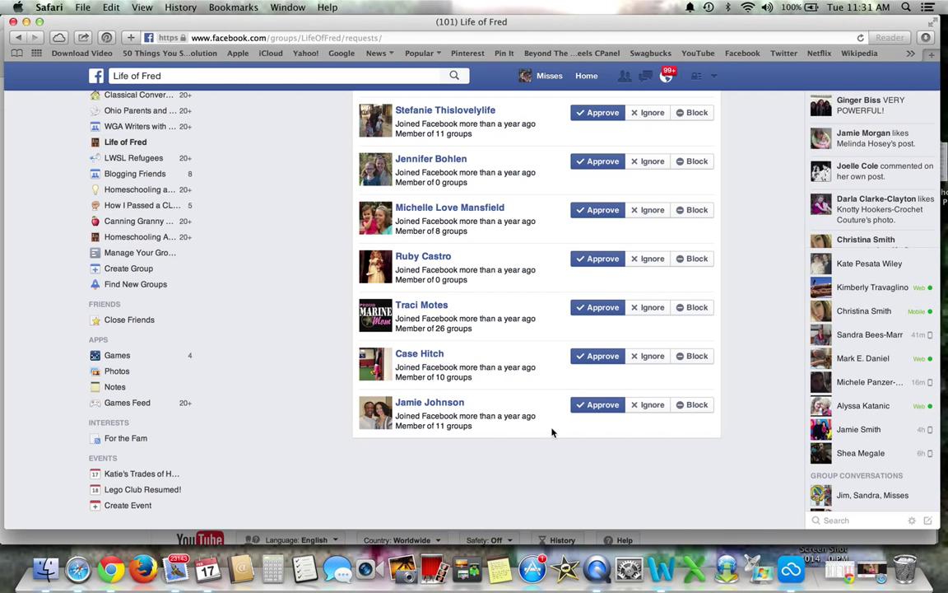
- Open the last requester's profile in a new window from the name's link menu
right_click(447, 404)
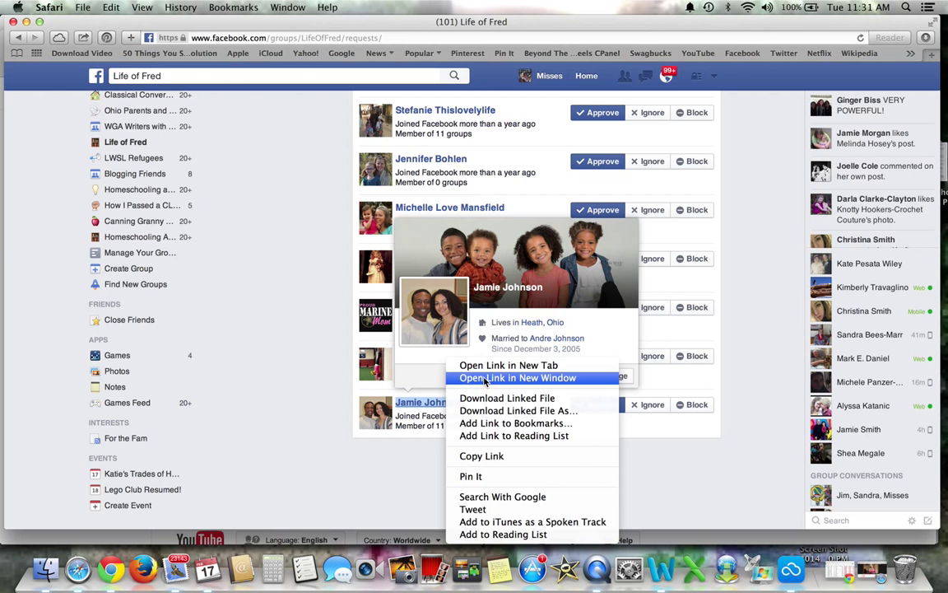
left_click(485, 378)
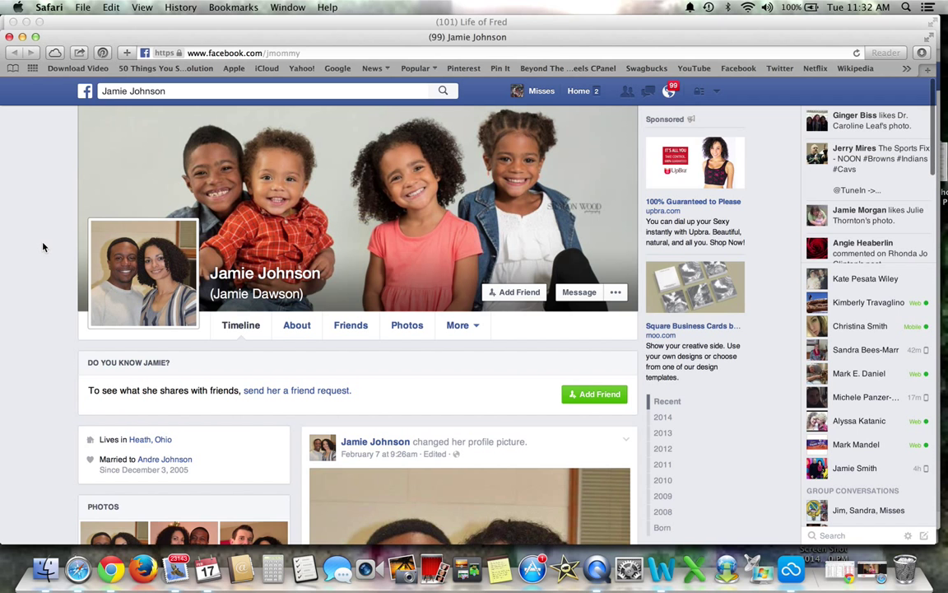
scroll(44, 246, "down", 5)
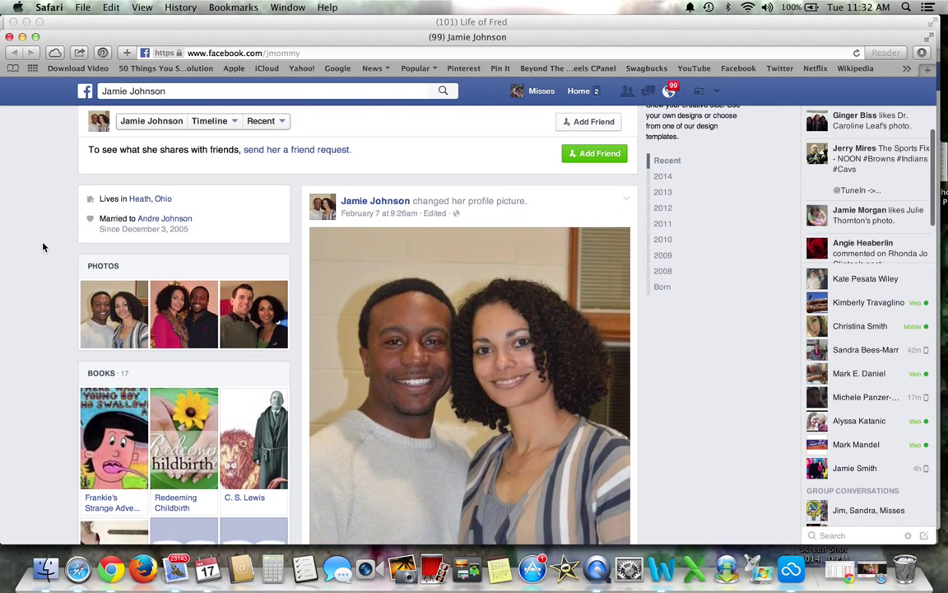
scroll(43, 246, "down", 1)
scroll(43, 247, "down", 2)
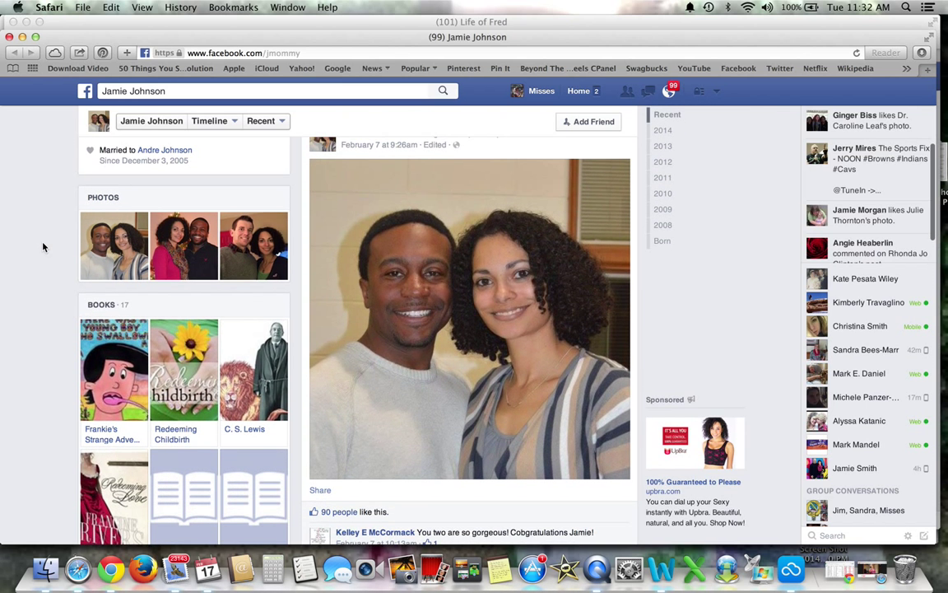
scroll(45, 249, "down", 1)
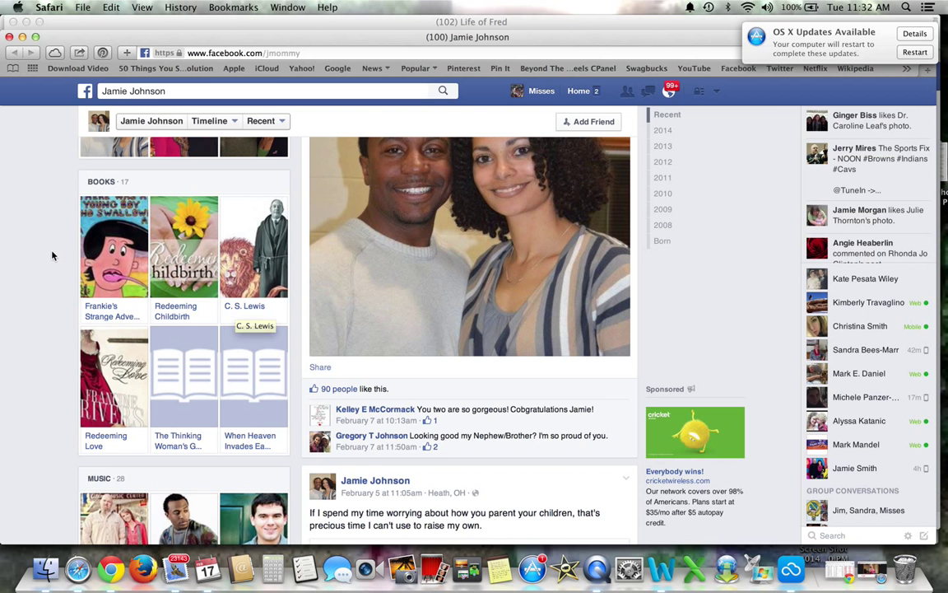
scroll(52, 255, "down", 2)
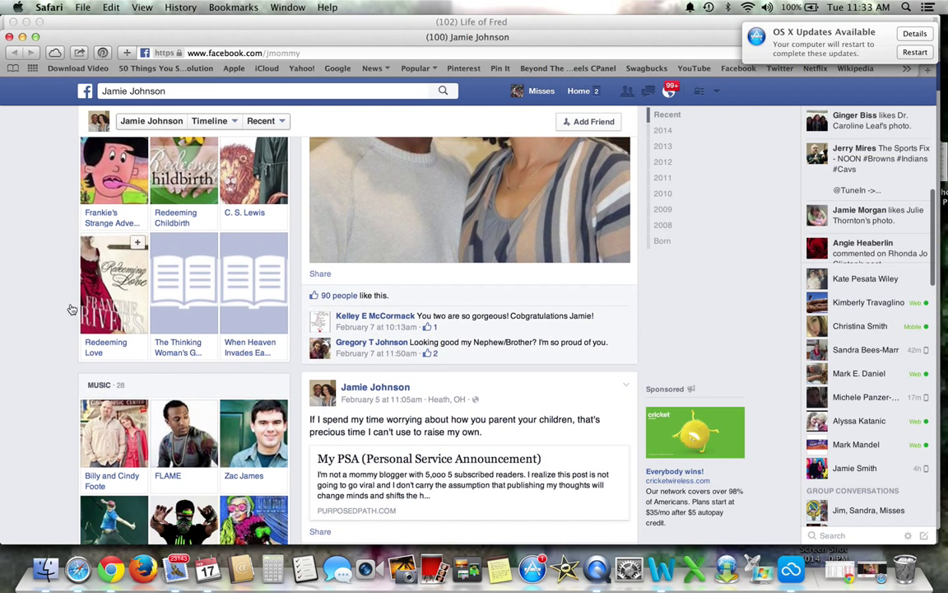
scroll(57, 301, "down", 1)
scroll(58, 301, "down", 4)
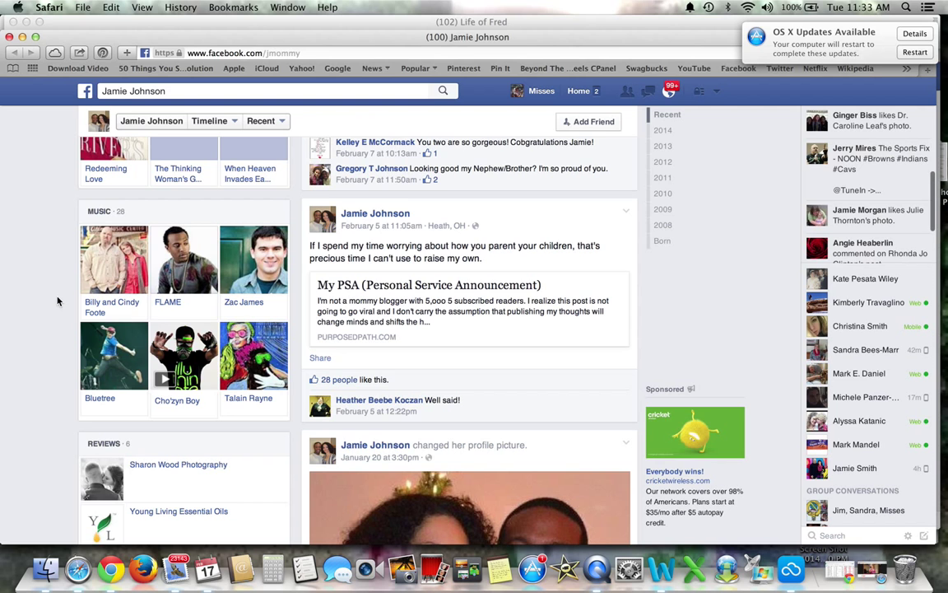
scroll(57, 300, "down", 1)
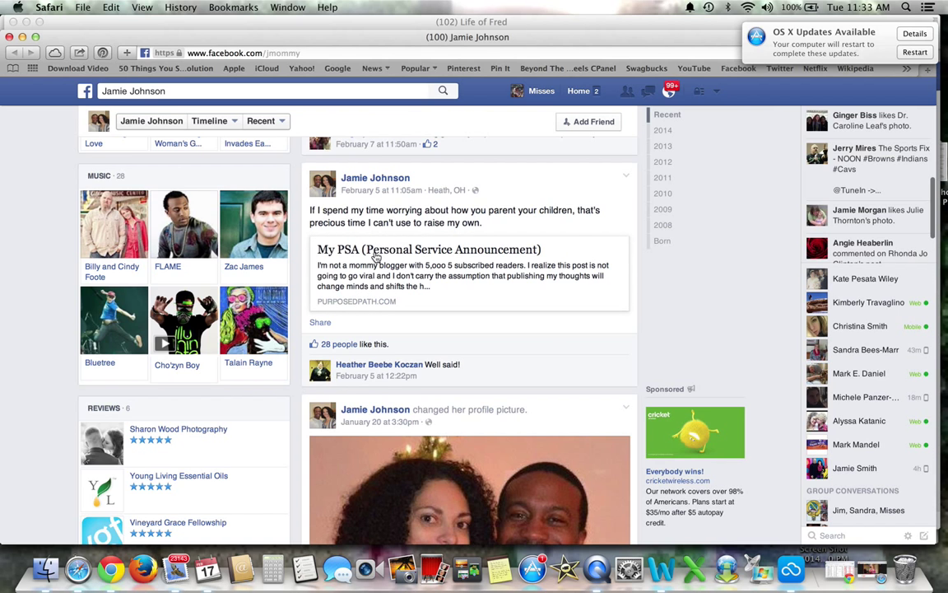
scroll(378, 261, "down", 1)
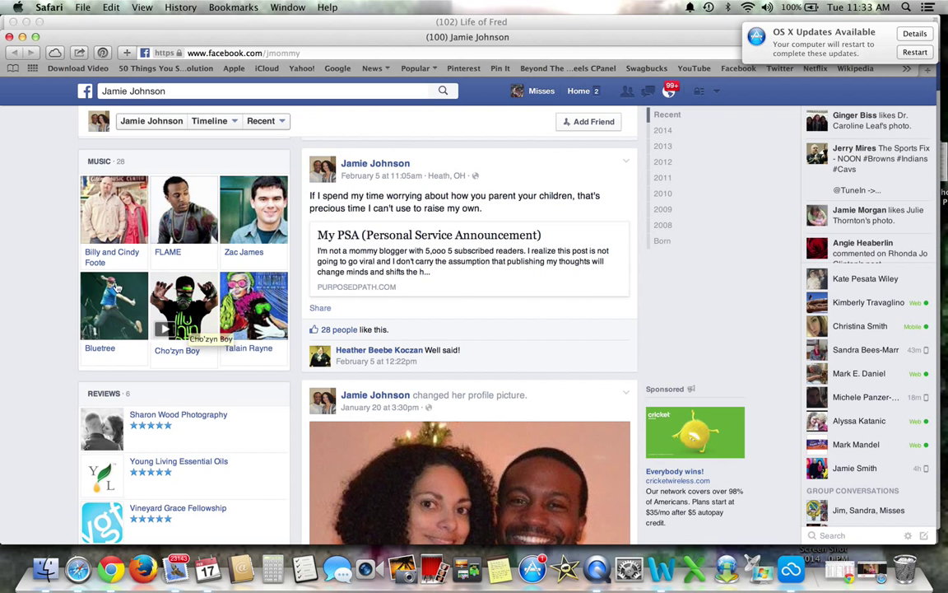
scroll(48, 246, "up", 2)
scroll(48, 246, "down", 5)
scroll(48, 246, "down", 4)
mouse_move(177, 344)
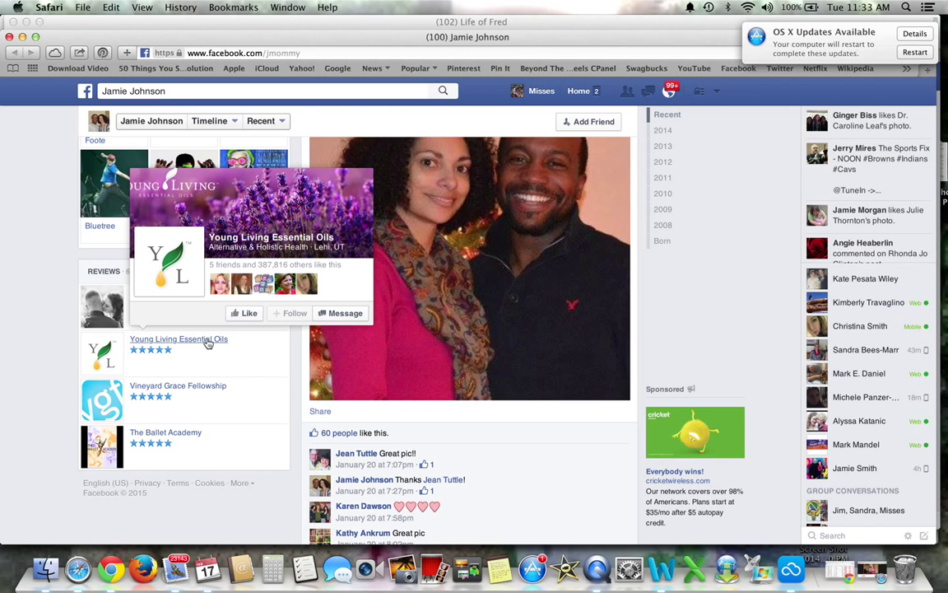
scroll(49, 298, "down", 5)
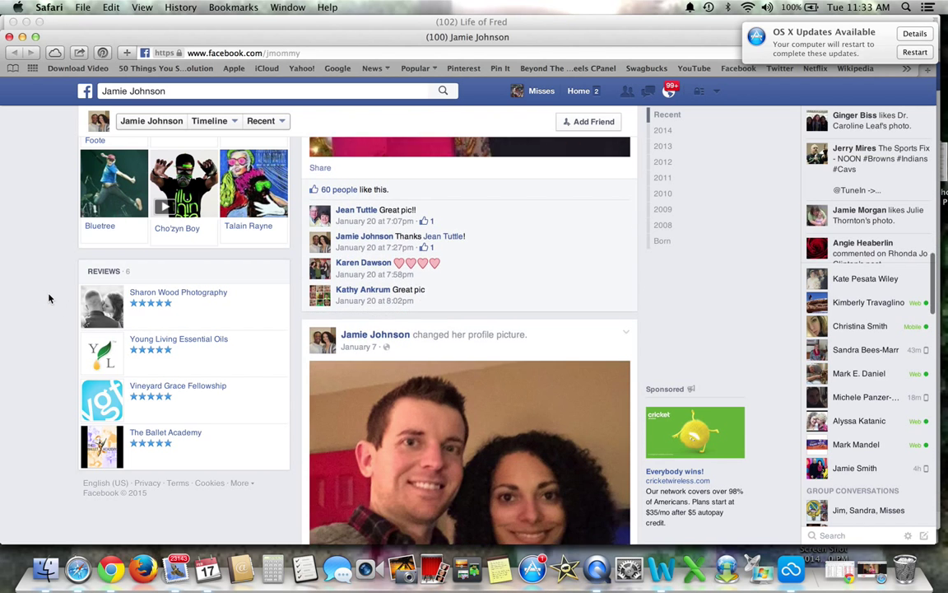
scroll(49, 298, "down", 5)
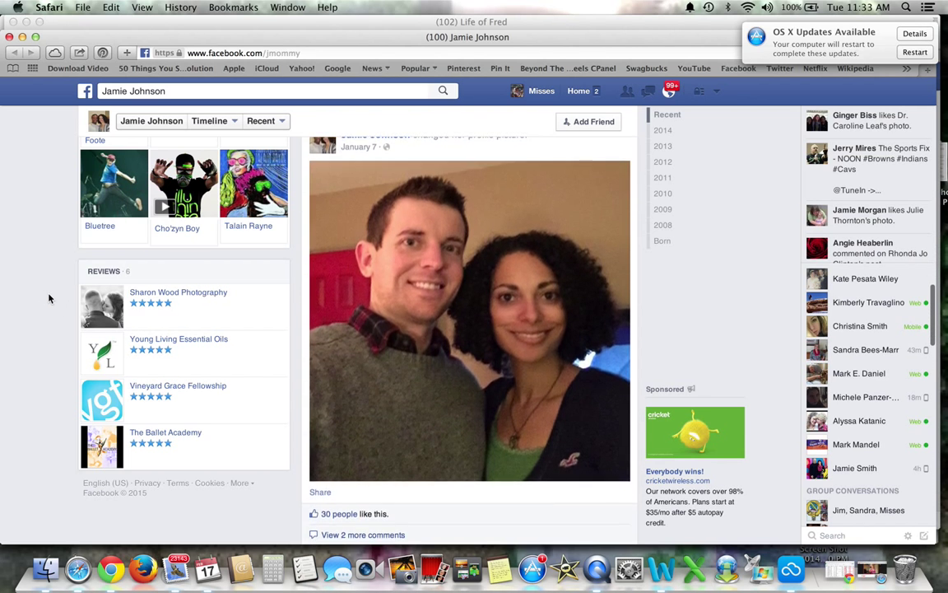
scroll(49, 298, "down", 10)
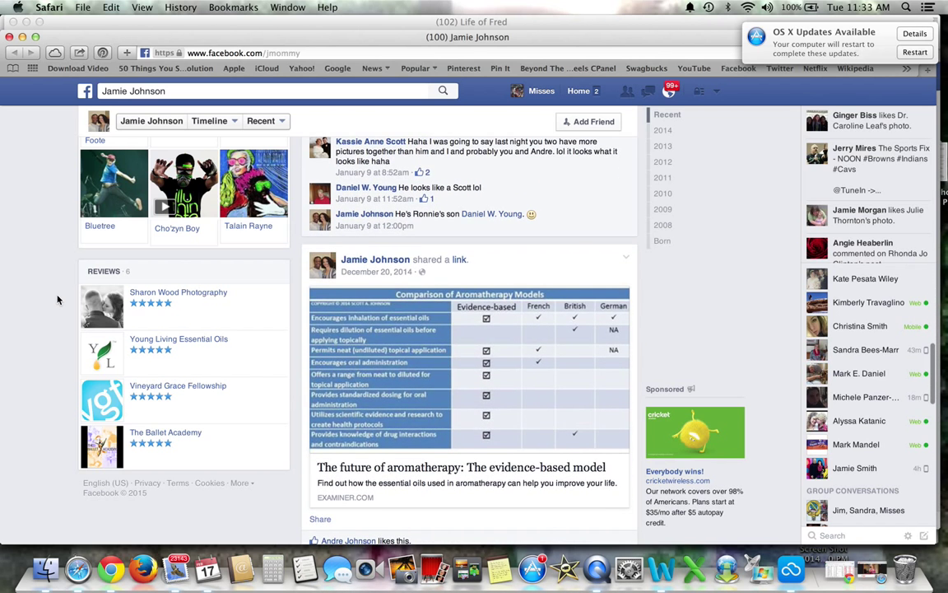
scroll(58, 299, "down", 4)
scroll(58, 300, "down", 7)
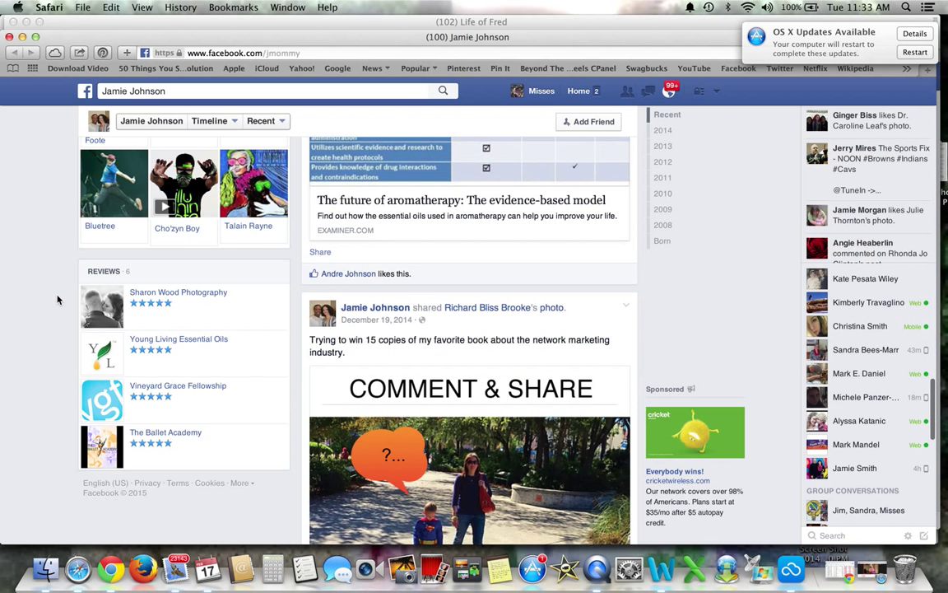
scroll(58, 300, "down", 12)
scroll(57, 300, "down", 2)
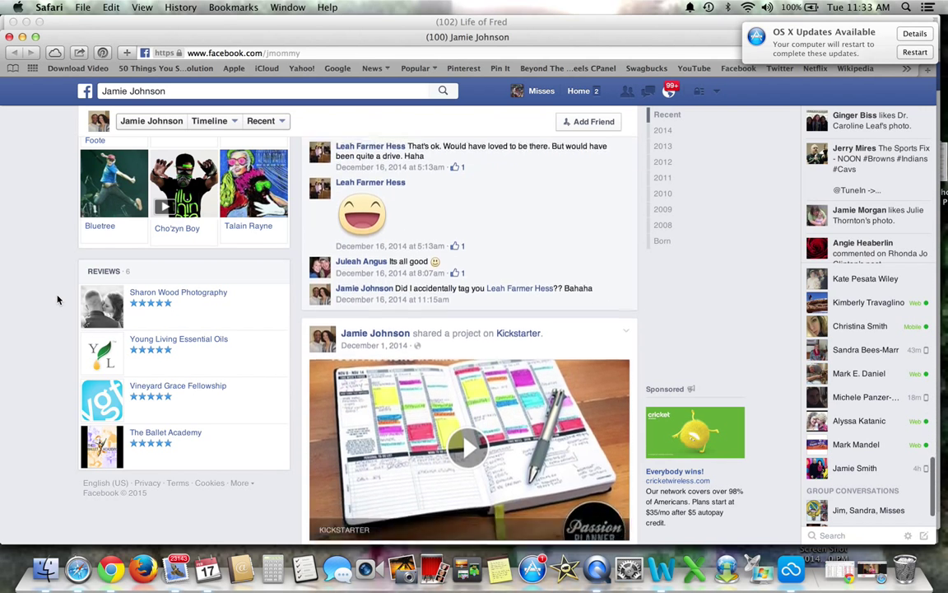
scroll(58, 299, "down", 2)
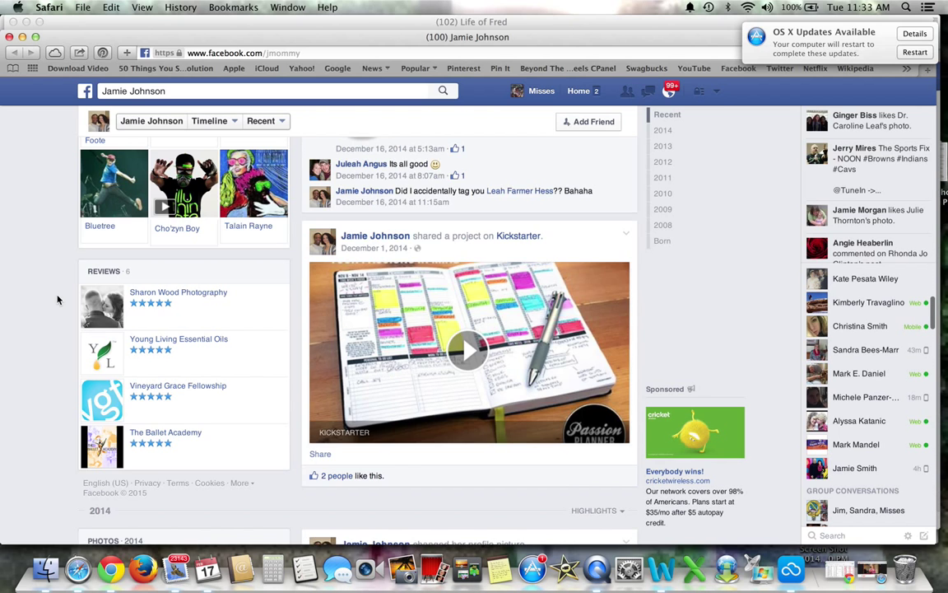
scroll(57, 299, "down", 10)
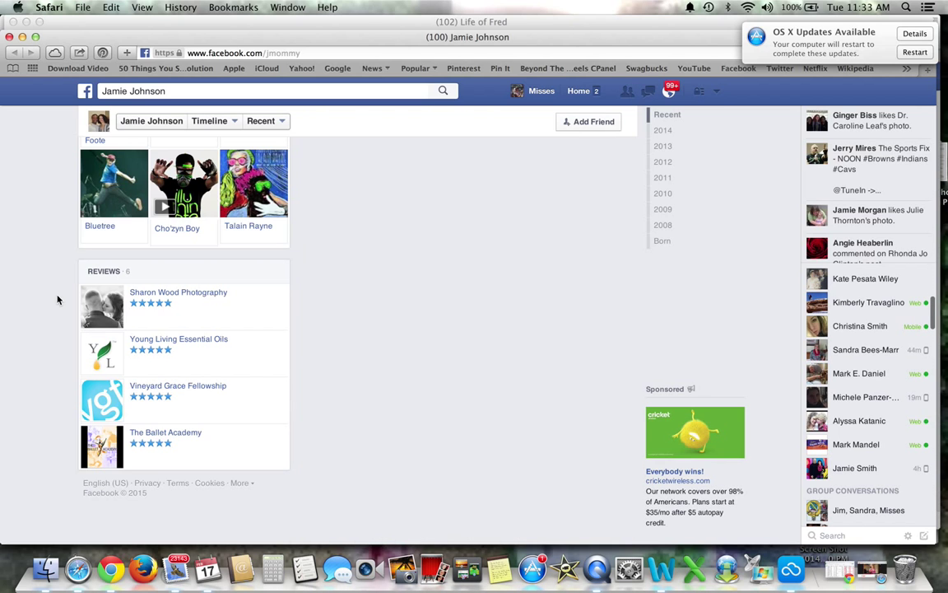
scroll(47, 223, "up", 15)
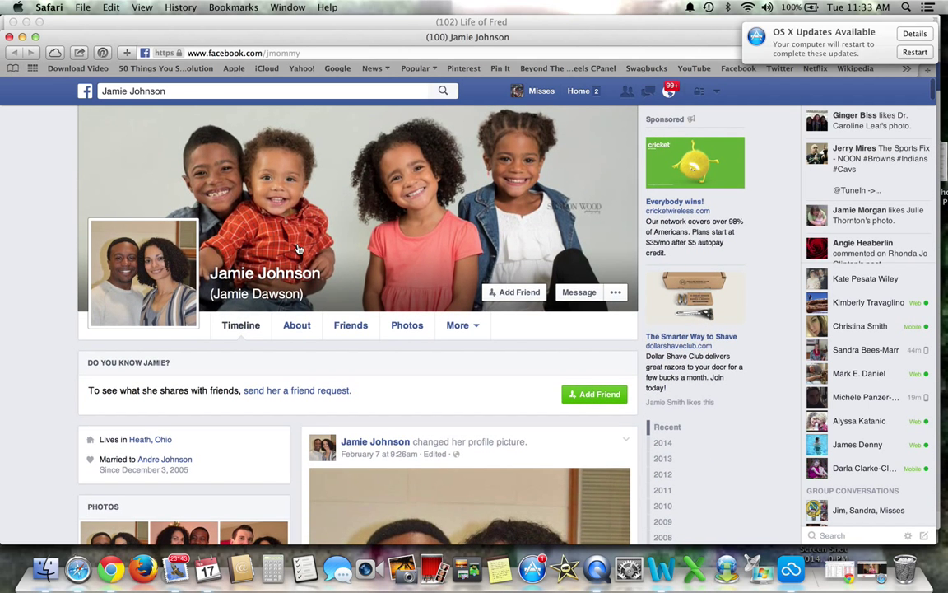
- Close the profile, approve that requester, and open the next requester's profile in a new window
left_click(9, 39)
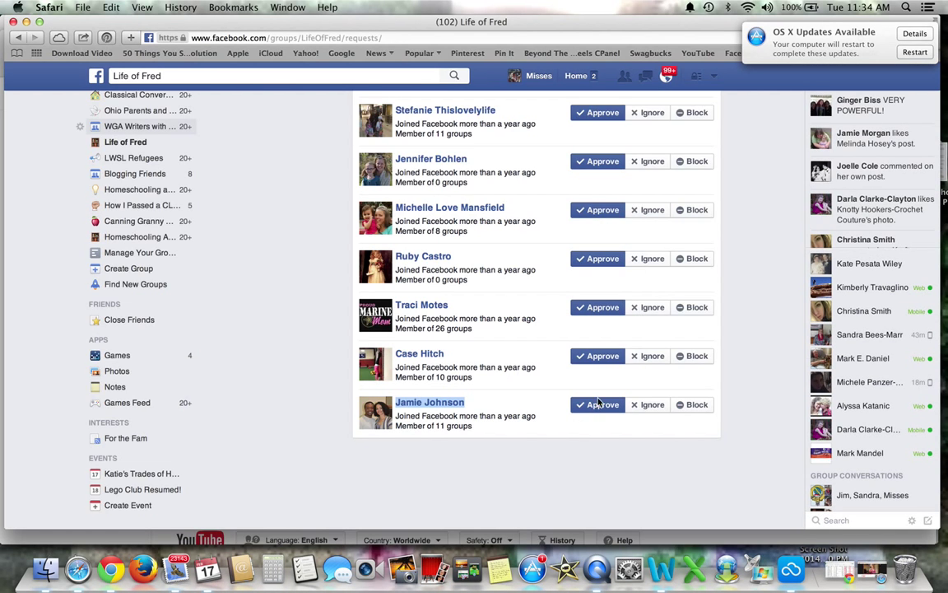
left_click(605, 409)
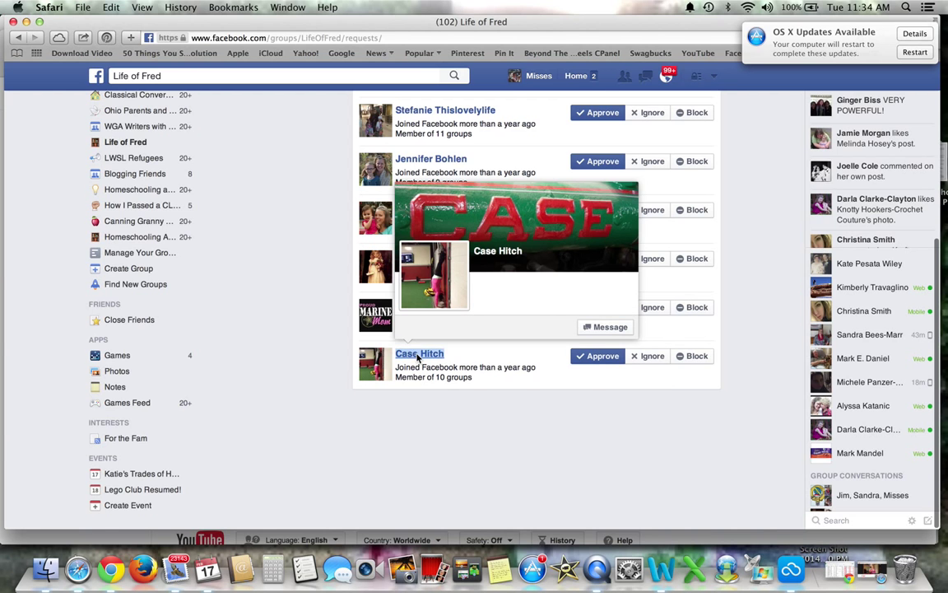
right_click(417, 356)
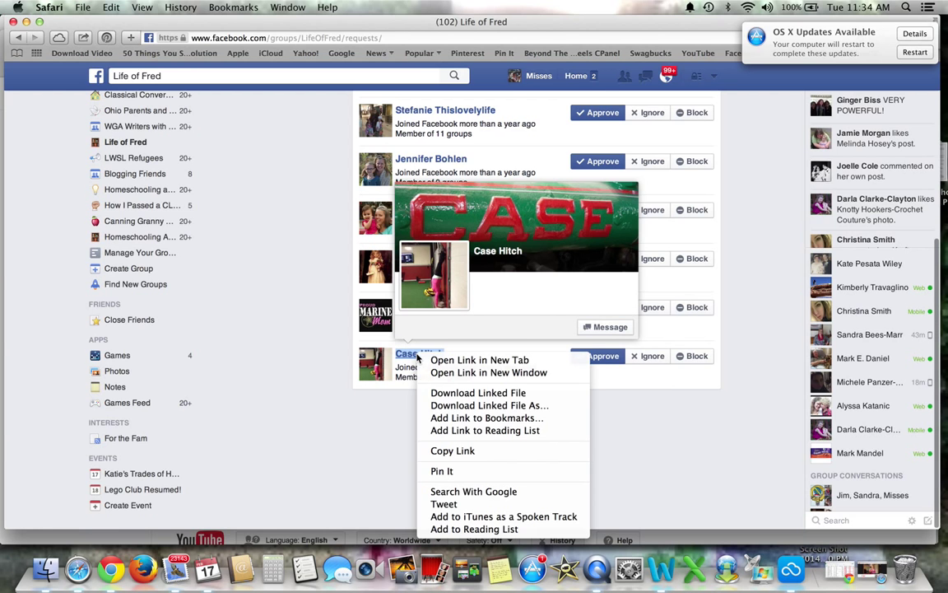
left_click(460, 374)
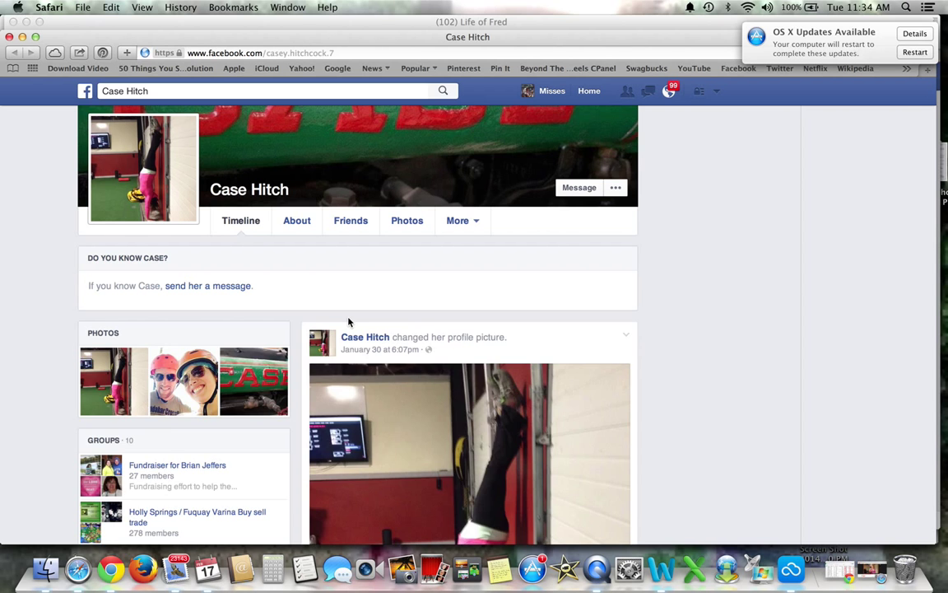
scroll(346, 293, "up", 3)
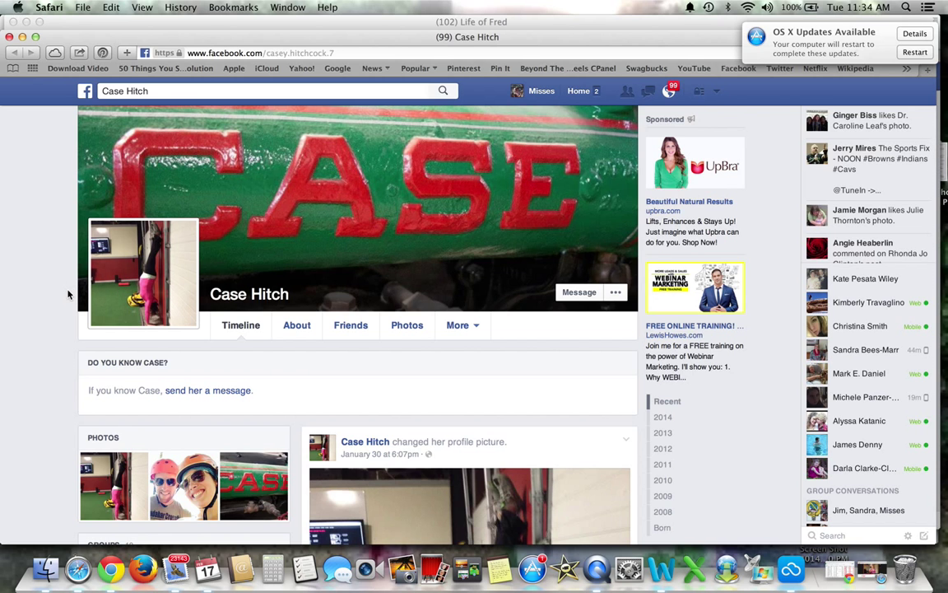
scroll(68, 293, "down", 5)
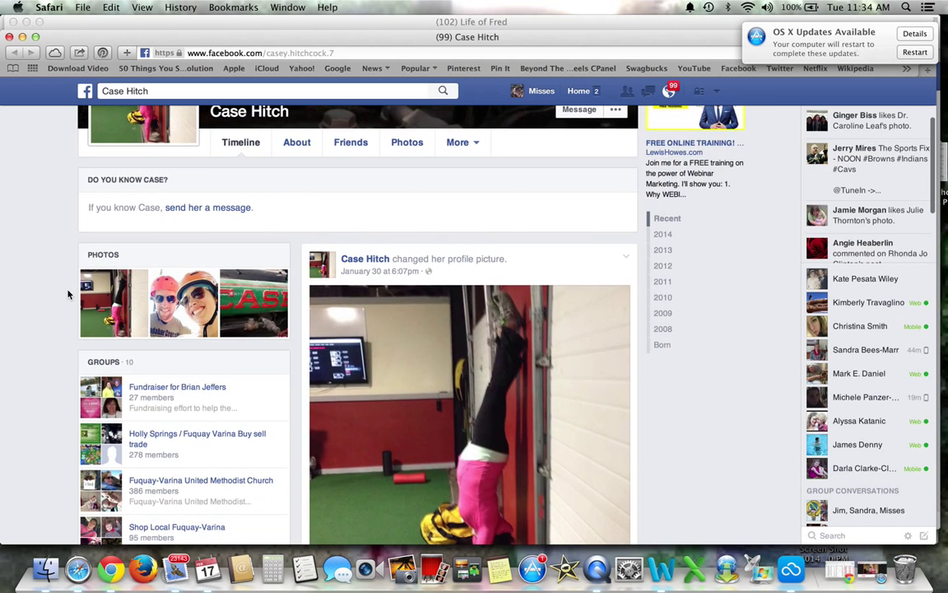
scroll(68, 294, "down", 4)
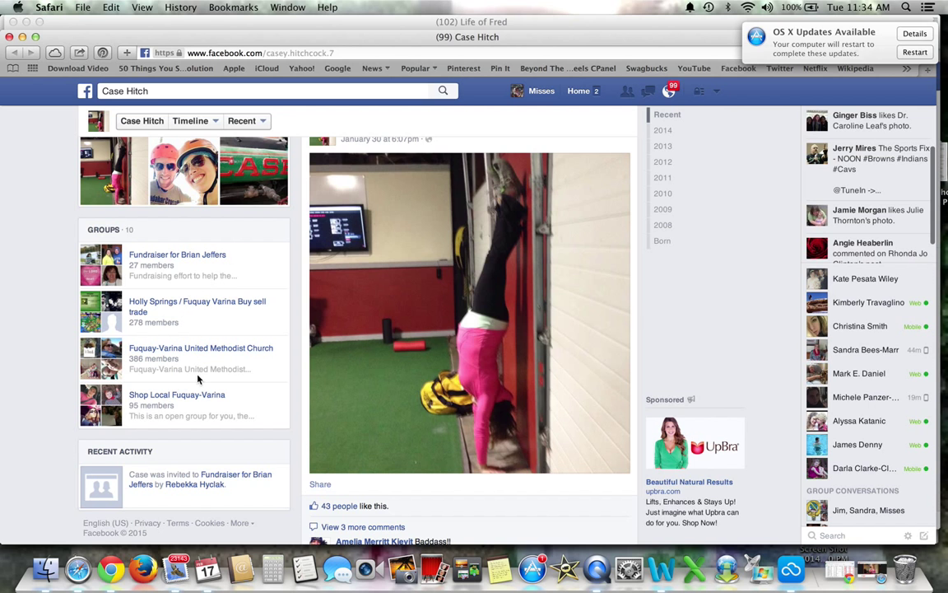
scroll(199, 376, "down", 5)
scroll(199, 375, "down", 5)
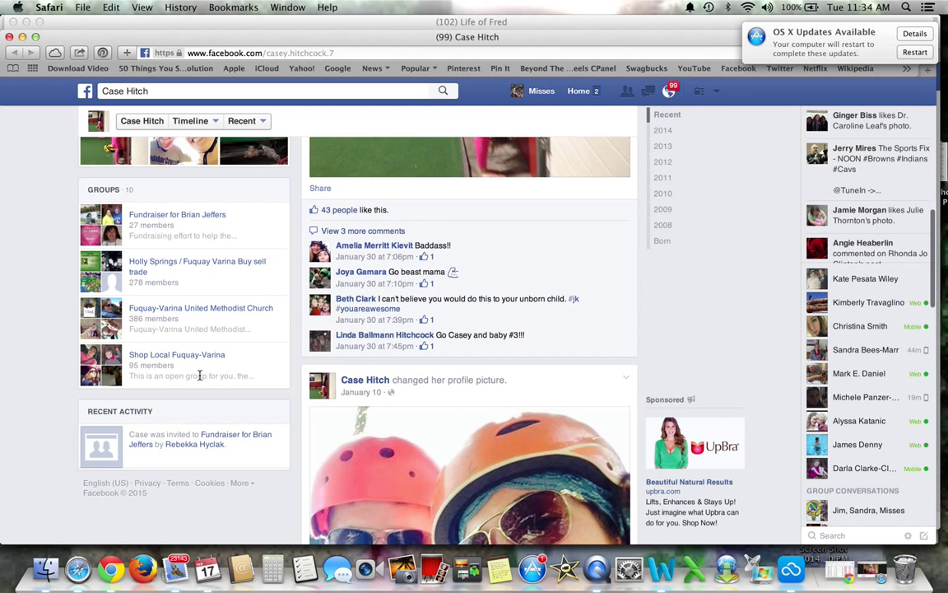
scroll(200, 375, "down", 10)
scroll(199, 375, "down", 4)
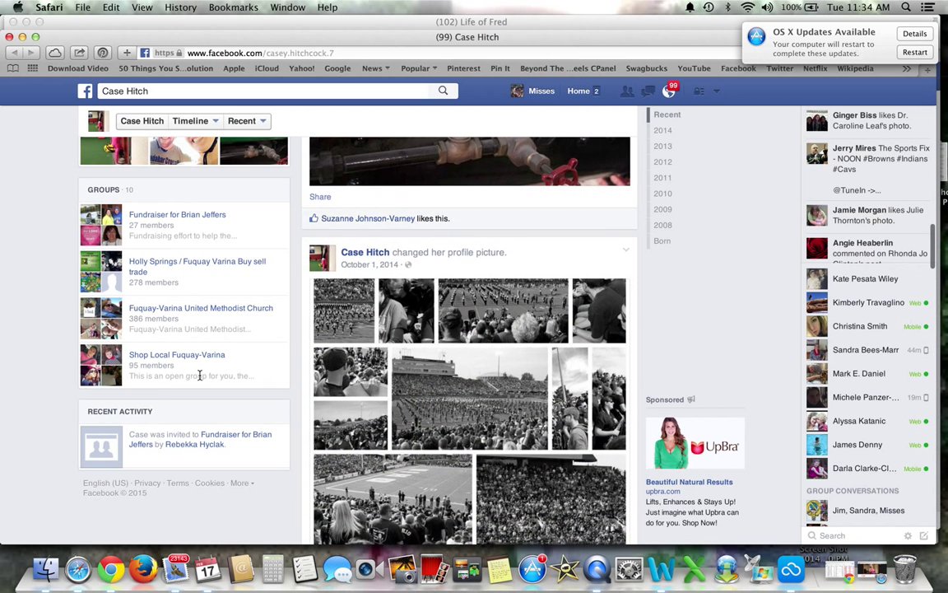
scroll(199, 375, "down", 6)
scroll(199, 375, "down", 4)
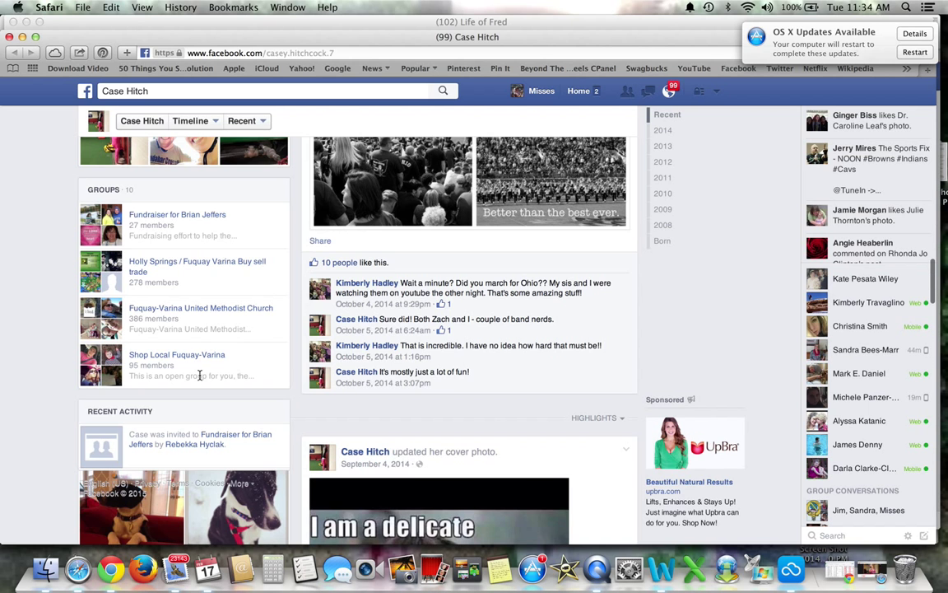
scroll(200, 378, "down", 5)
scroll(199, 379, "down", 4)
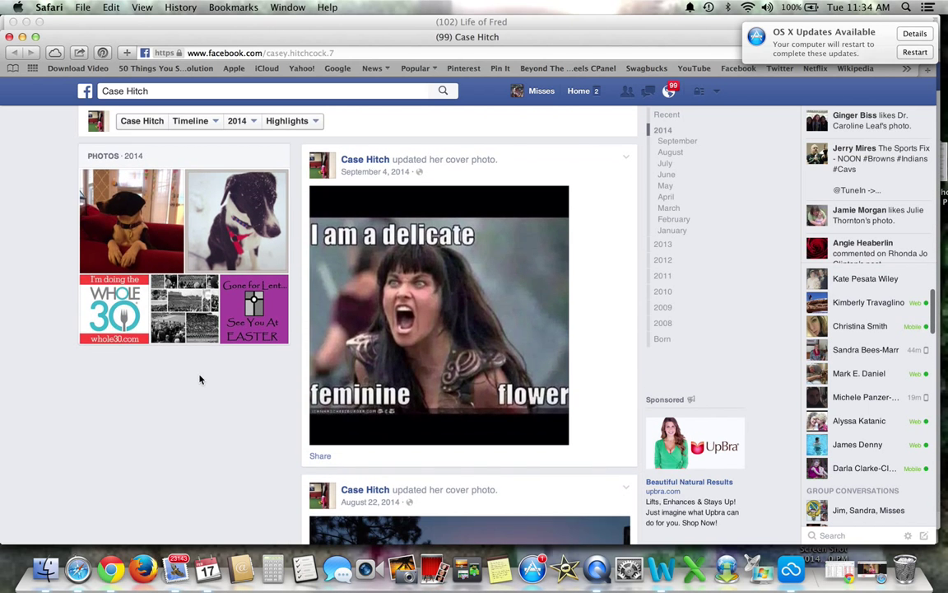
scroll(199, 379, "down", 4)
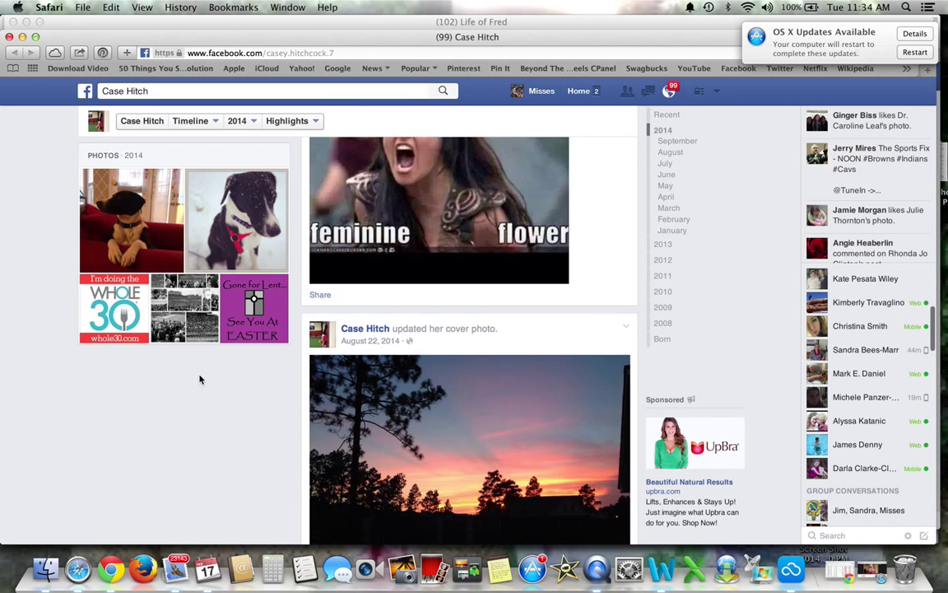
scroll(200, 378, "down", 5)
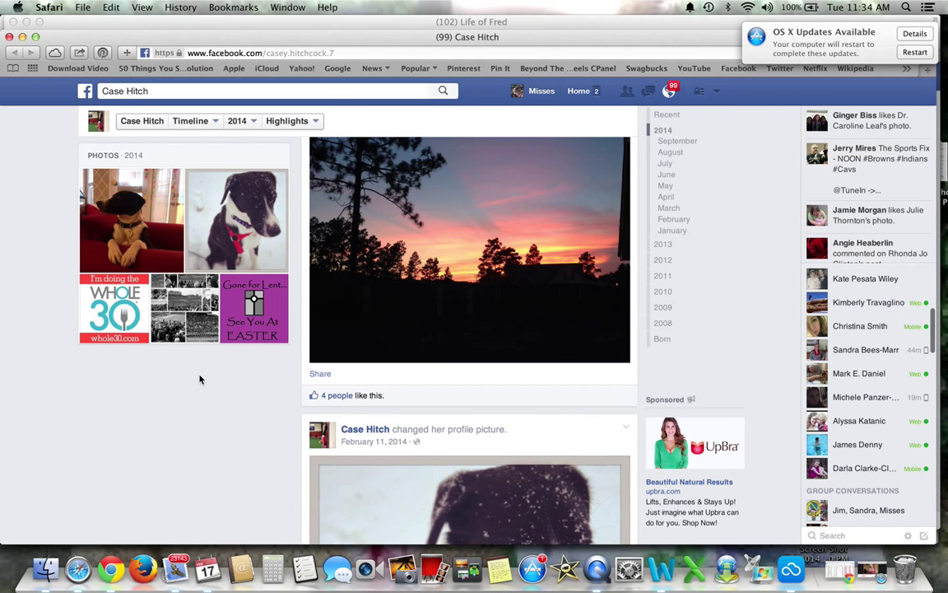
scroll(266, 360, "down", 15)
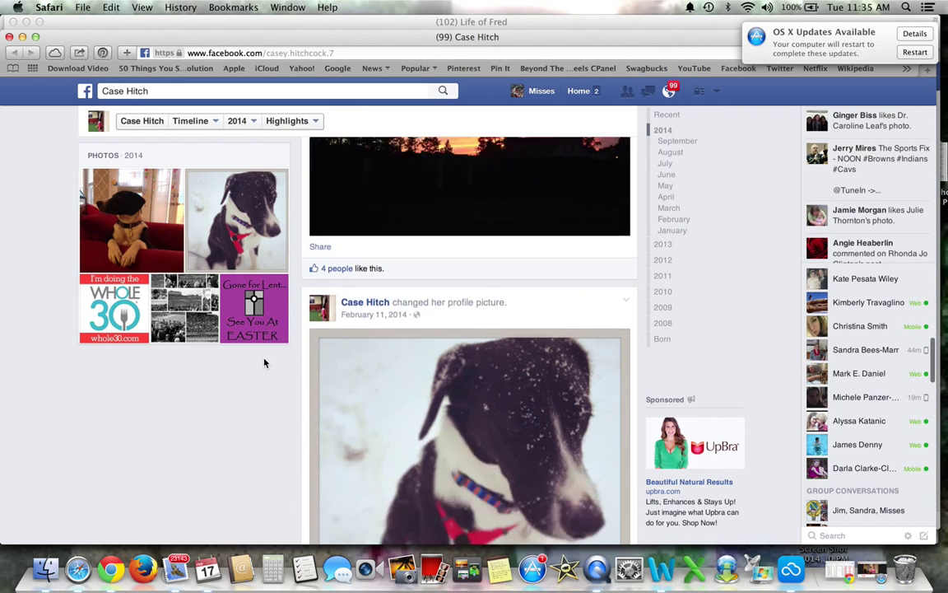
scroll(264, 363, "down", 2)
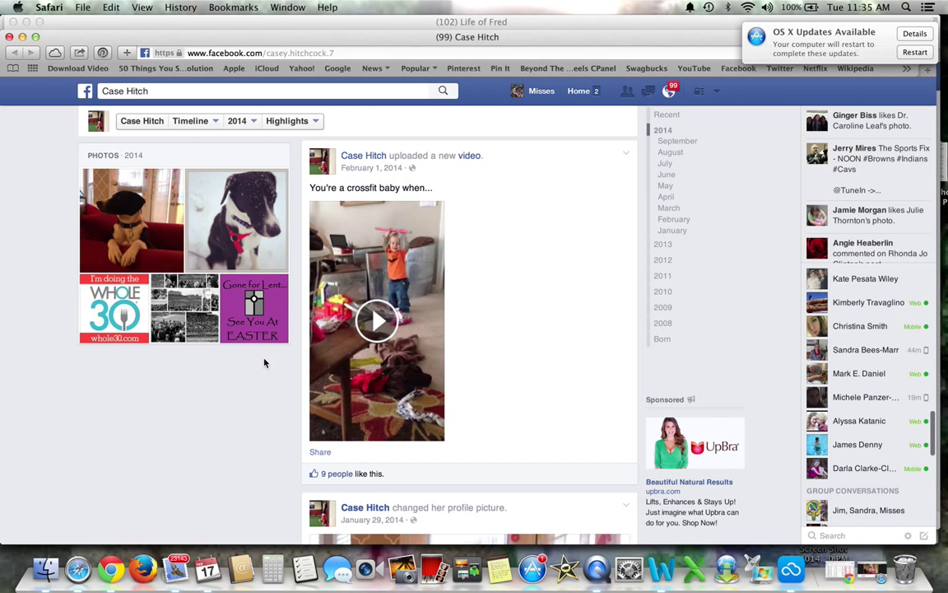
scroll(219, 458, "down", 6)
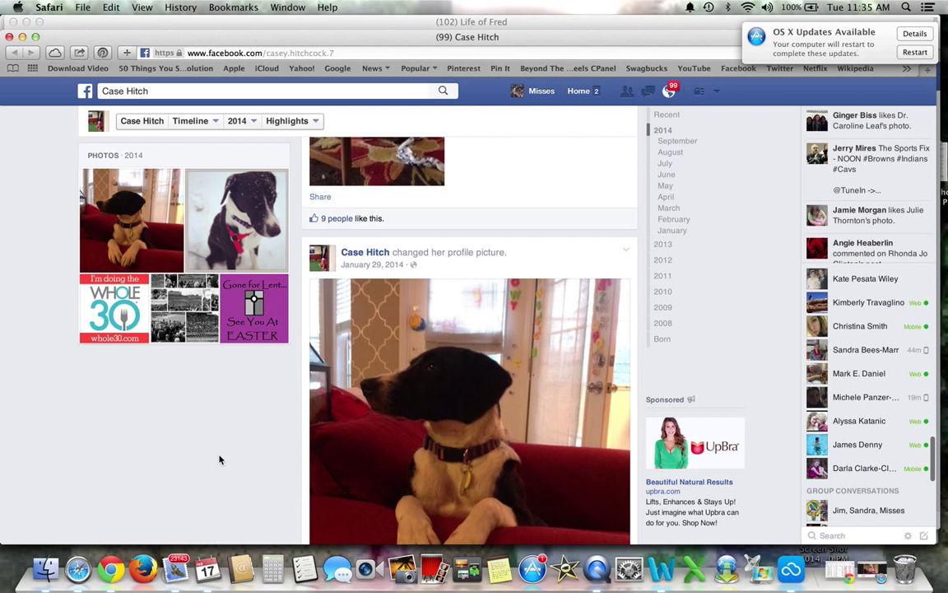
scroll(220, 457, "up", 7)
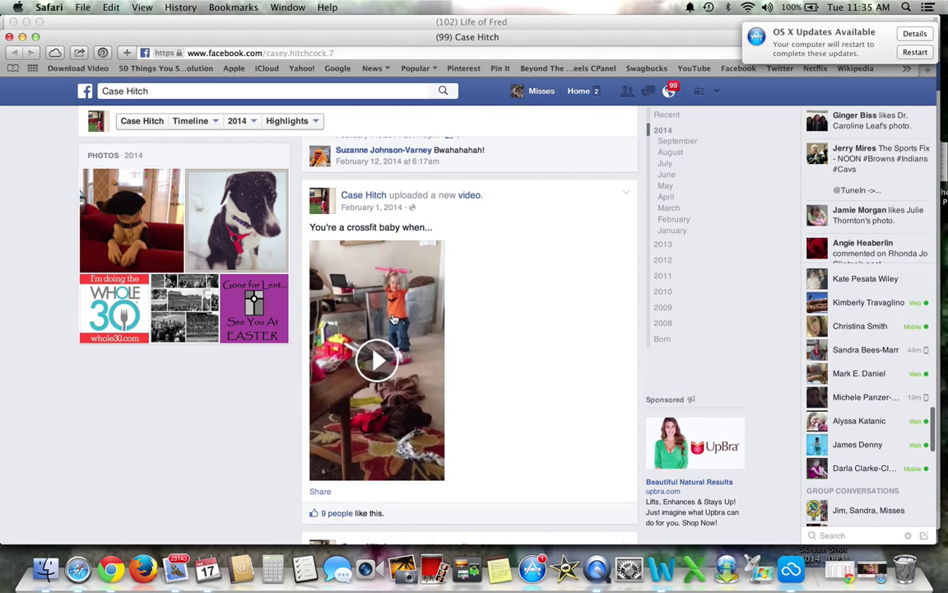
scroll(245, 402, "down", 1)
scroll(244, 402, "down", 15)
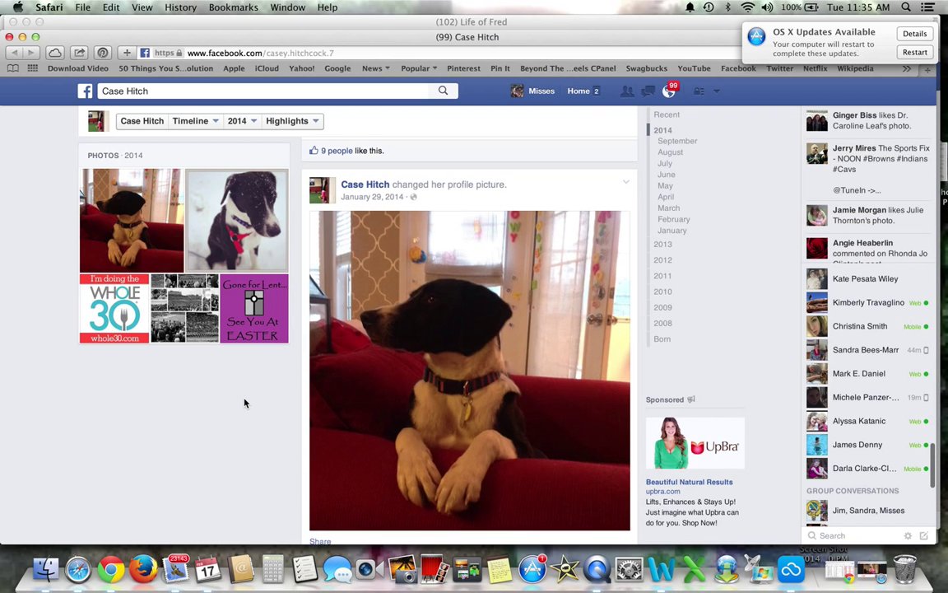
scroll(244, 402, "down", 9)
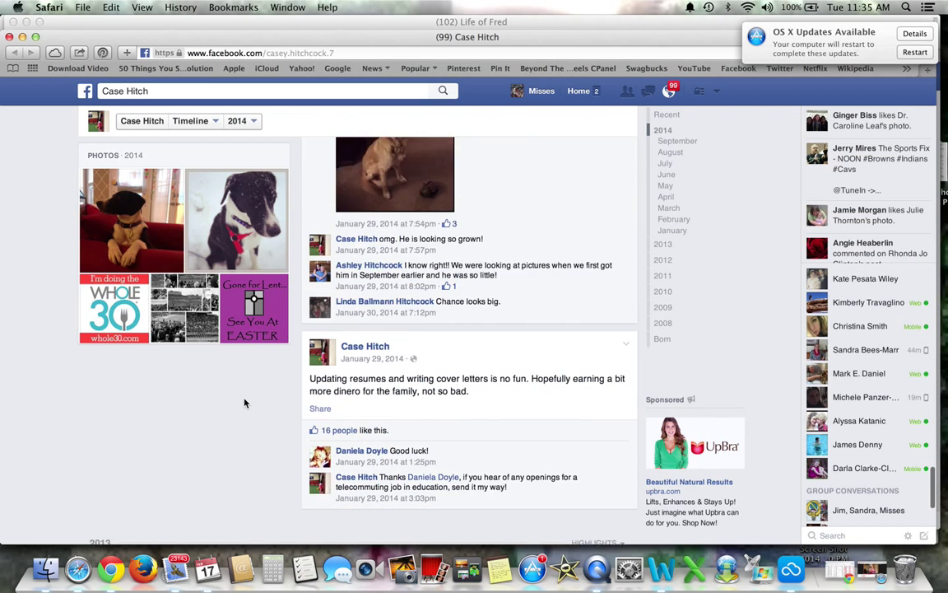
scroll(245, 402, "down", 3)
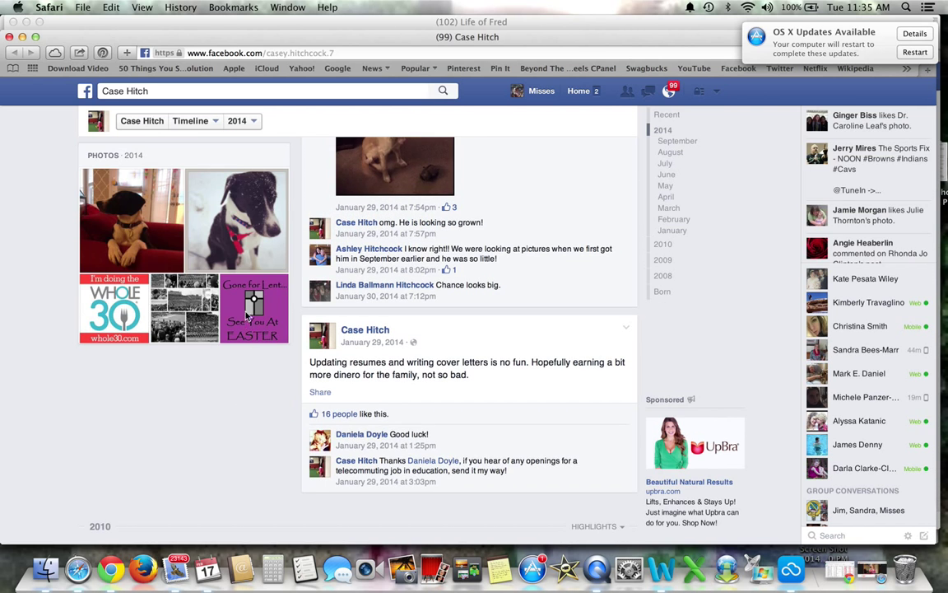
scroll(249, 361, "down", 2)
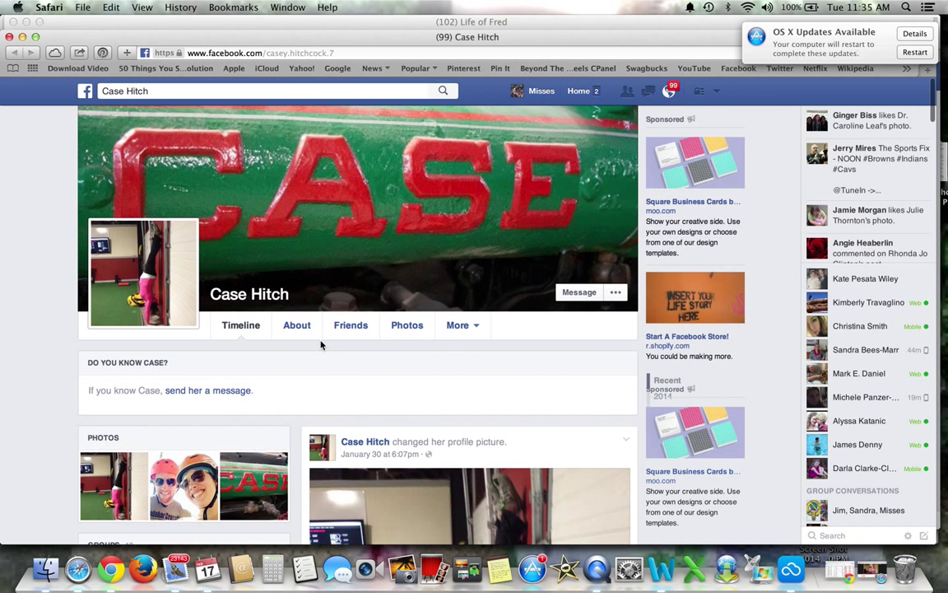
- Review the requester's About details by scrolling through her profile information
left_click(302, 327)
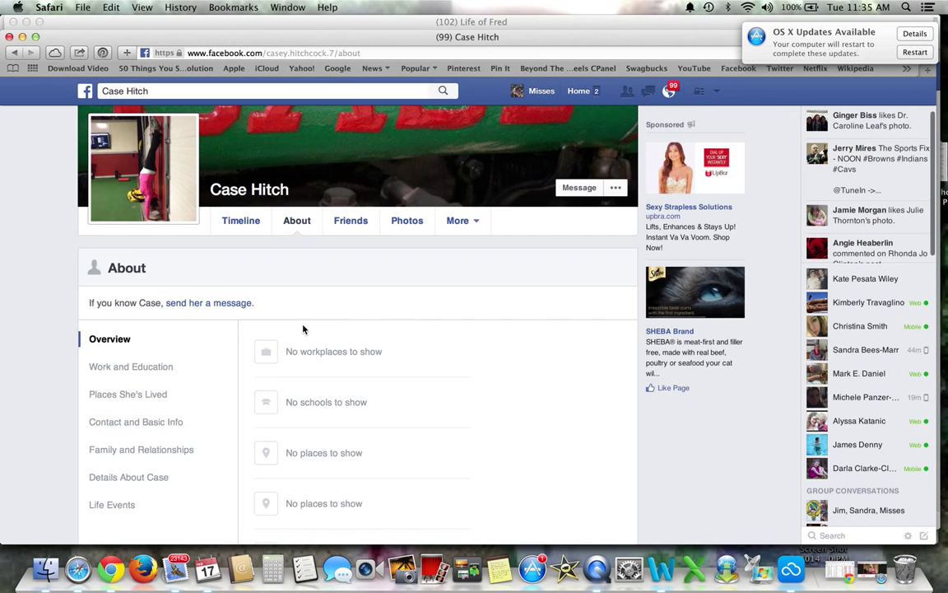
scroll(351, 426, "down", 5)
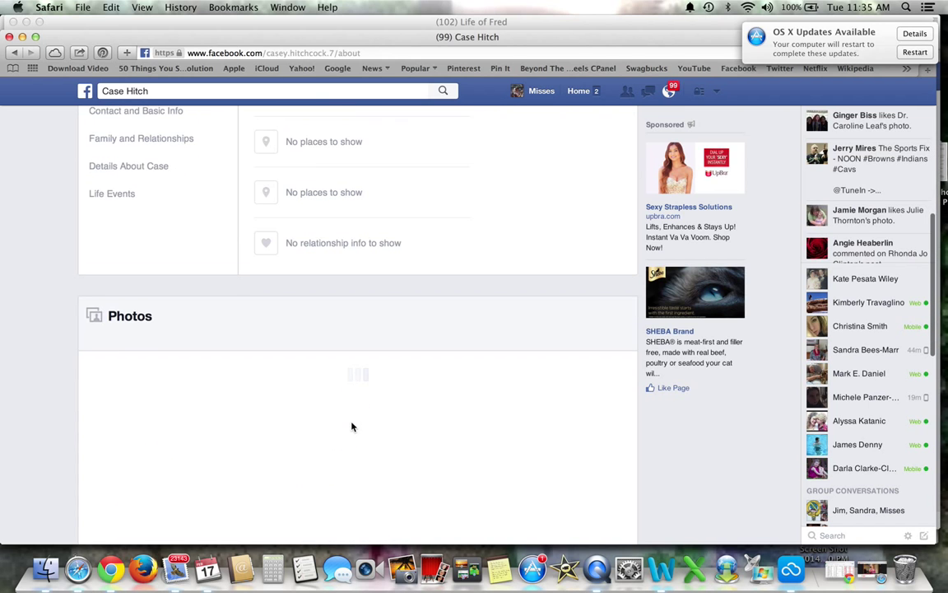
scroll(352, 427, "up", 2)
scroll(352, 426, "down", 1)
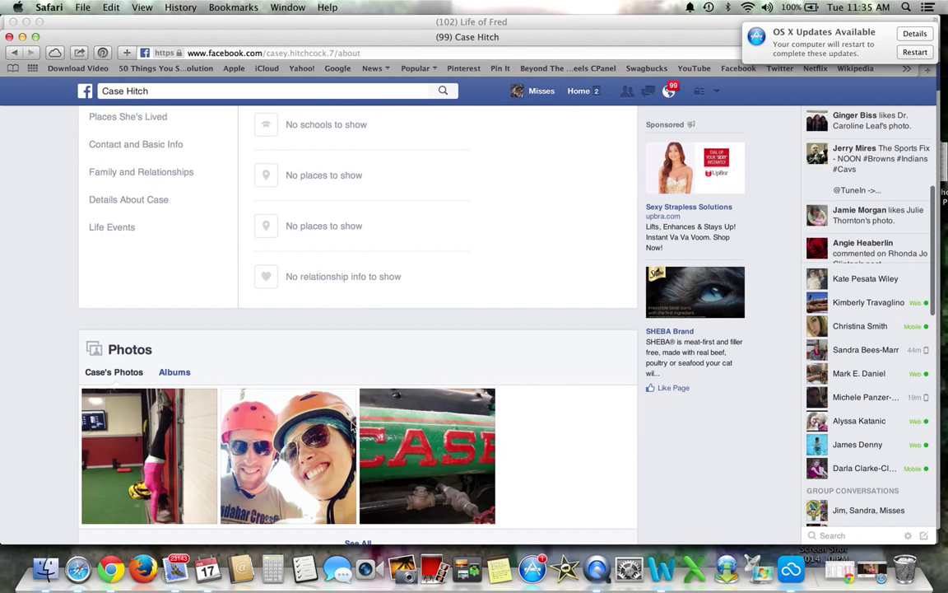
scroll(352, 426, "down", 3)
scroll(352, 426, "up", 8)
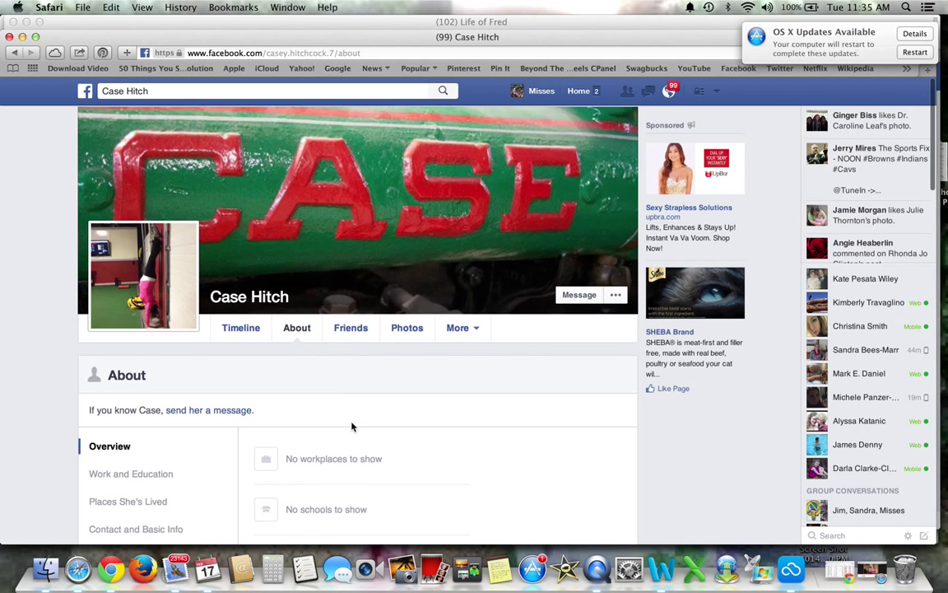
- Look through her photos, albums and Videos album, then return to her Timeline
left_click(411, 329)
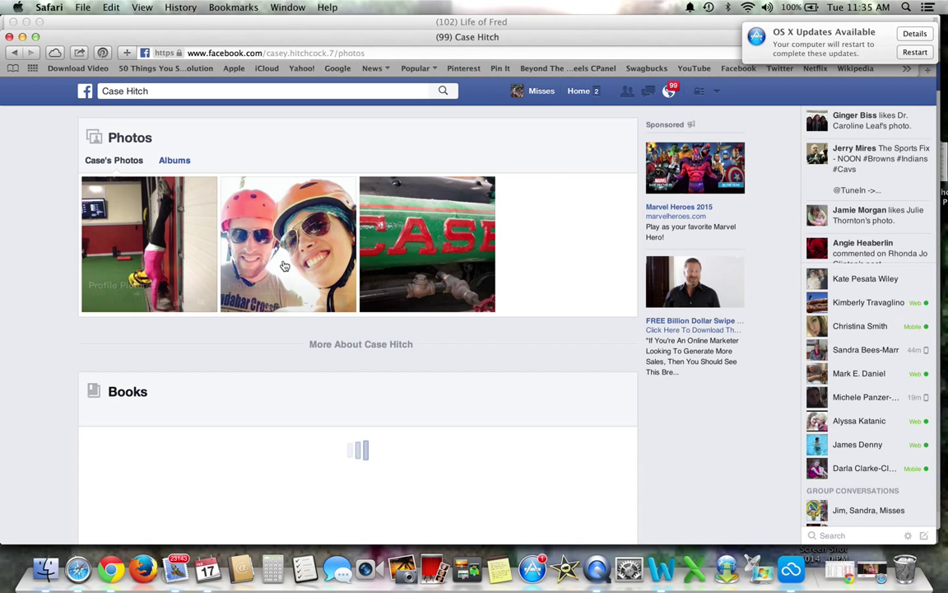
left_click(180, 165)
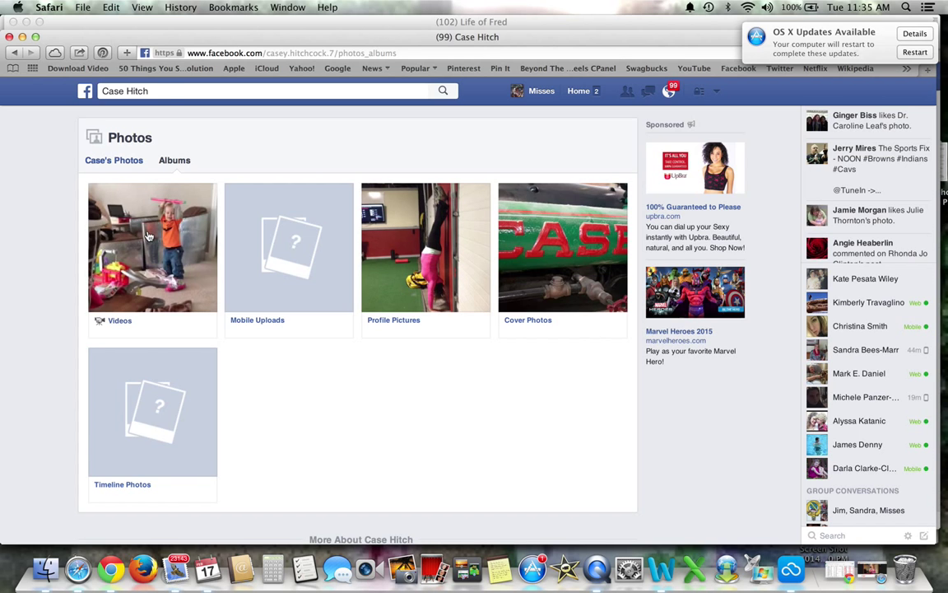
left_click(149, 236)
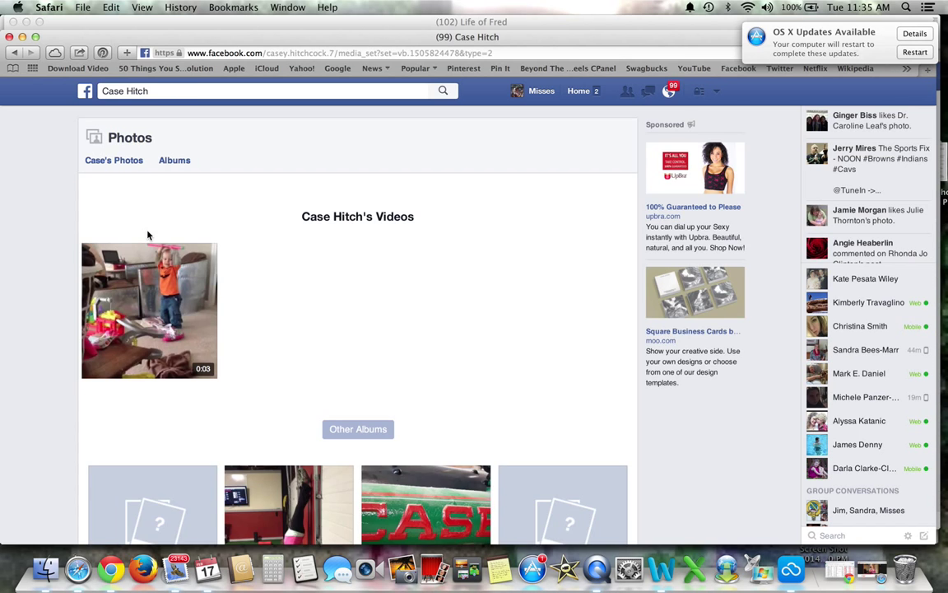
left_click(13, 54)
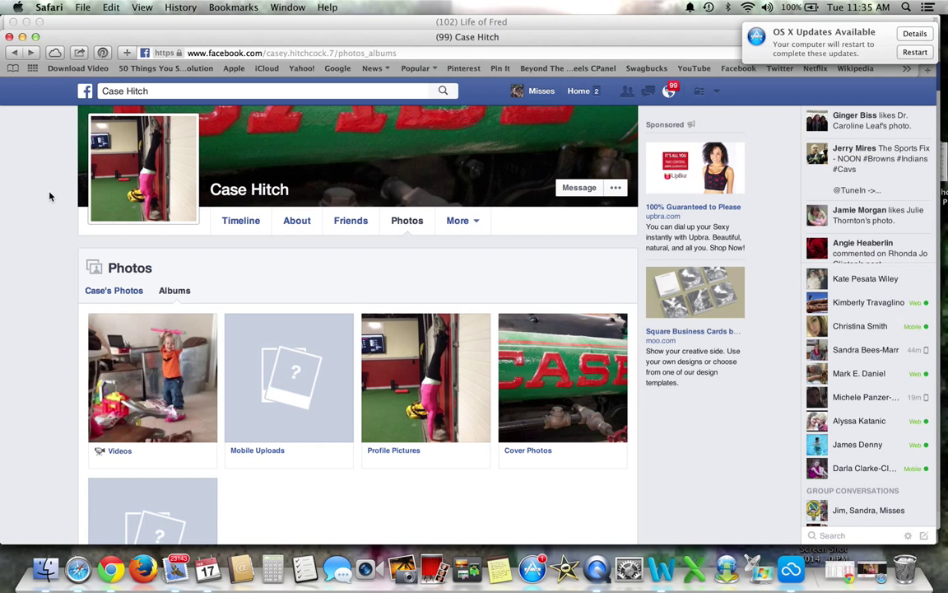
scroll(49, 196, "down", 5)
scroll(49, 196, "up", 5)
left_click(232, 233)
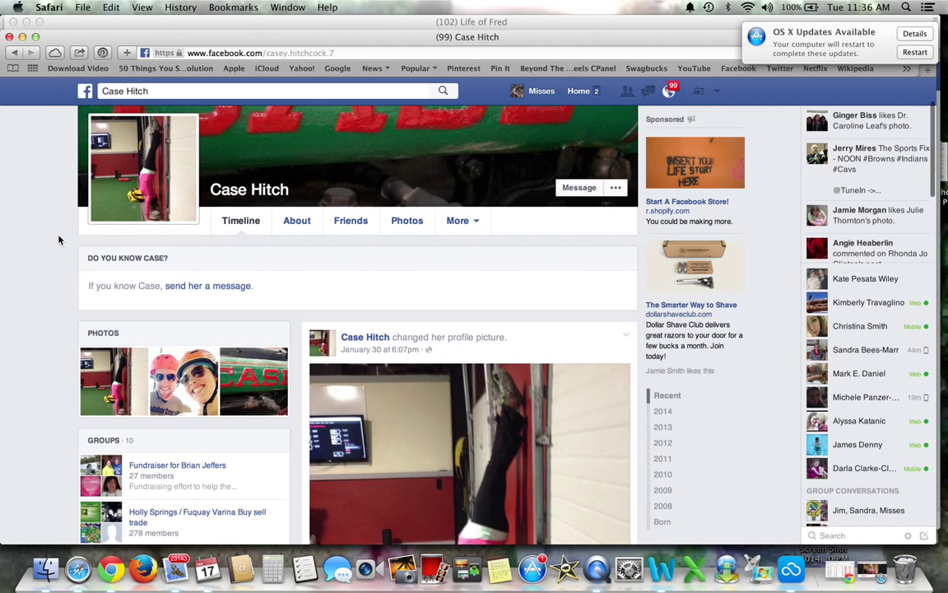
scroll(58, 240, "down", 5)
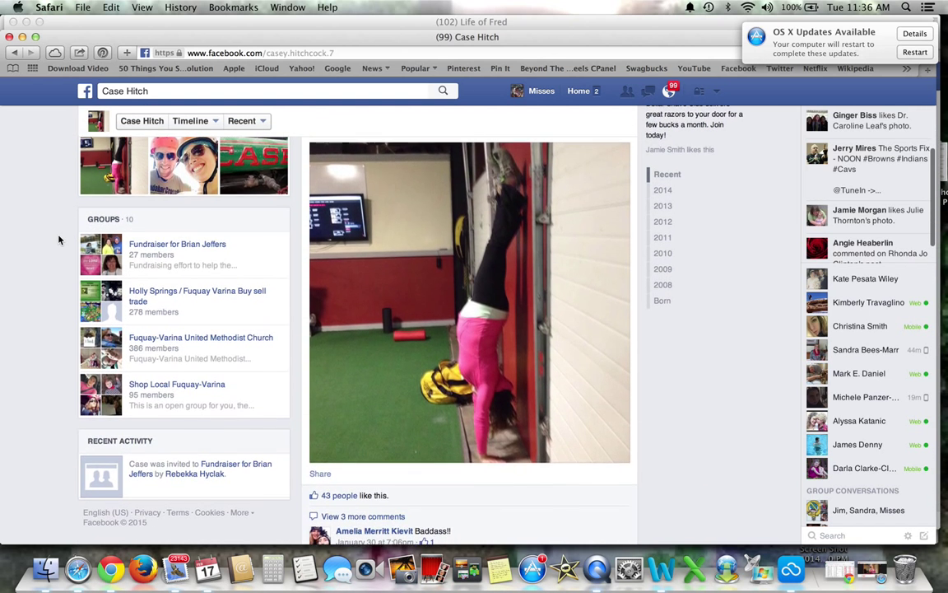
scroll(58, 239, "down", 1)
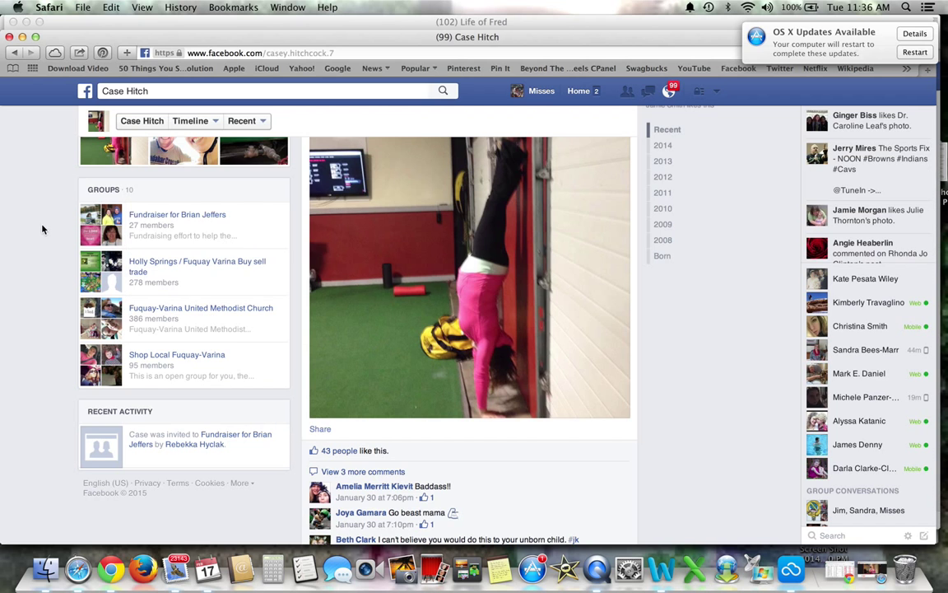
scroll(39, 230, "down", 2)
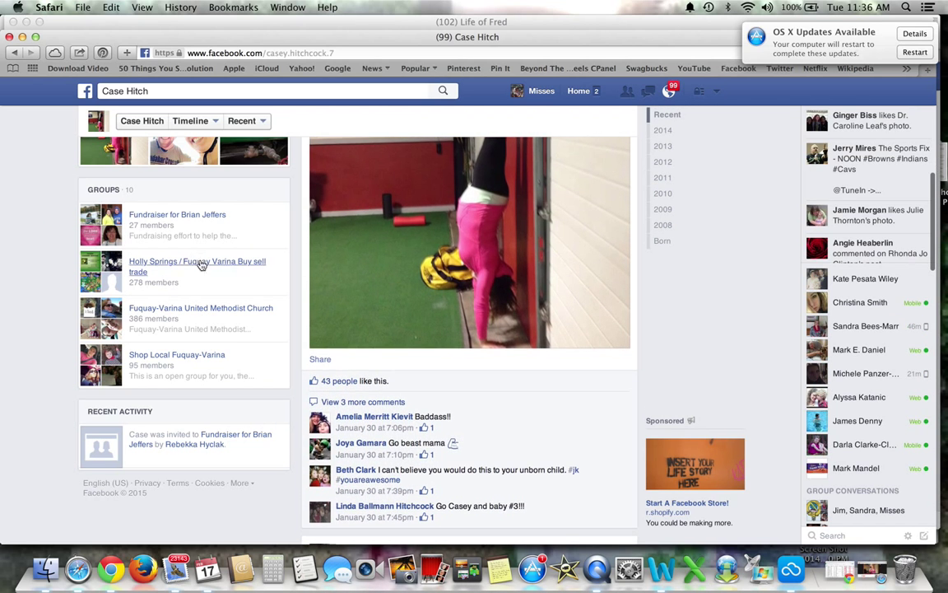
mouse_move(160, 264)
scroll(34, 251, "down", 10)
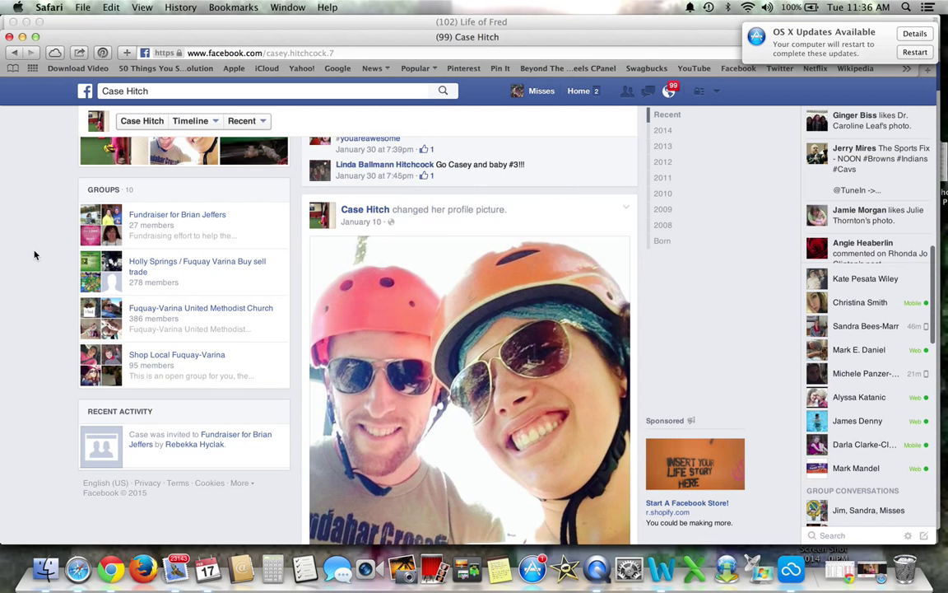
scroll(34, 255, "up", 10)
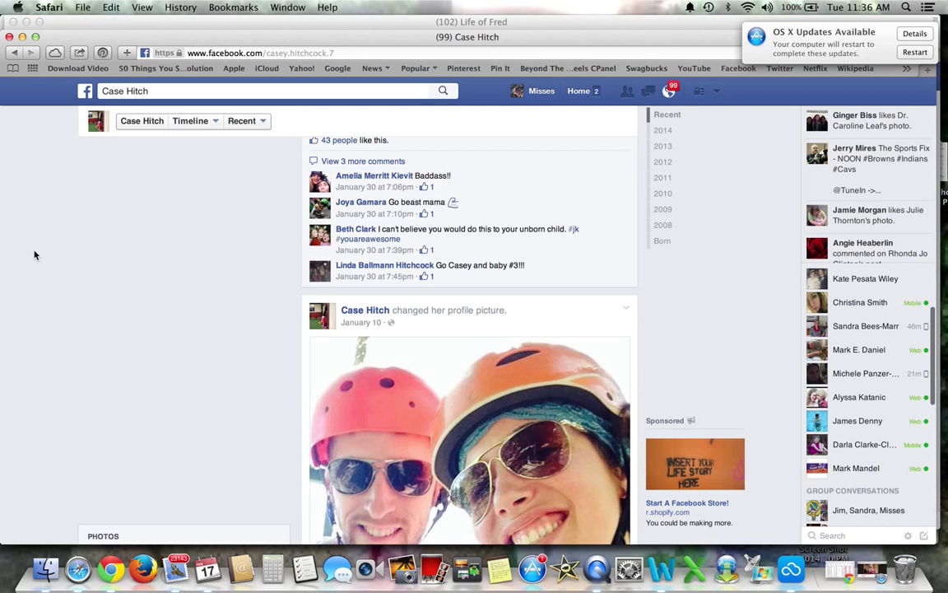
scroll(34, 256, "up", 10)
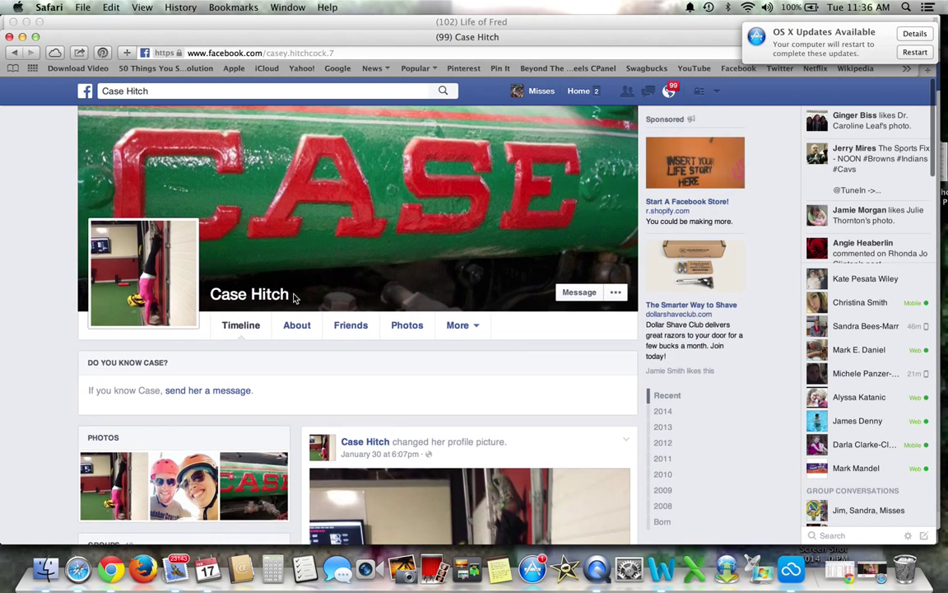
- Message the applicant that her profile doesn't show her interest in the LOF group, then send it
left_click(584, 295)
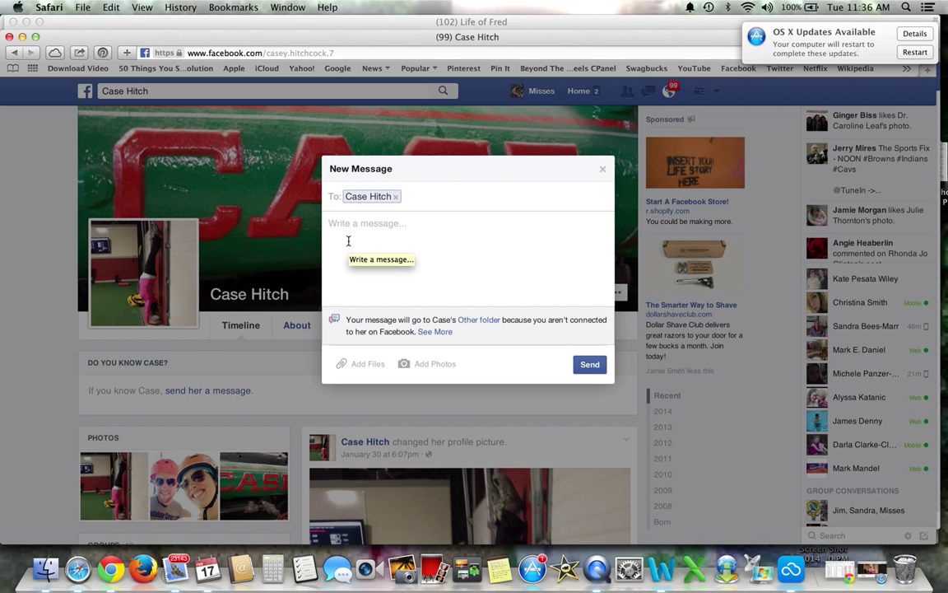
type("Hello")
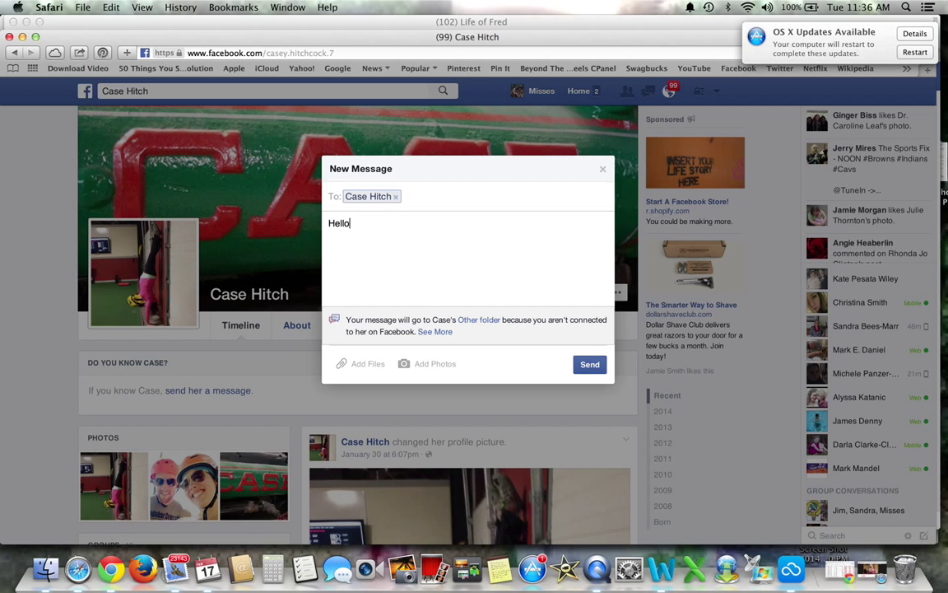
type("! I see you wanted to join")
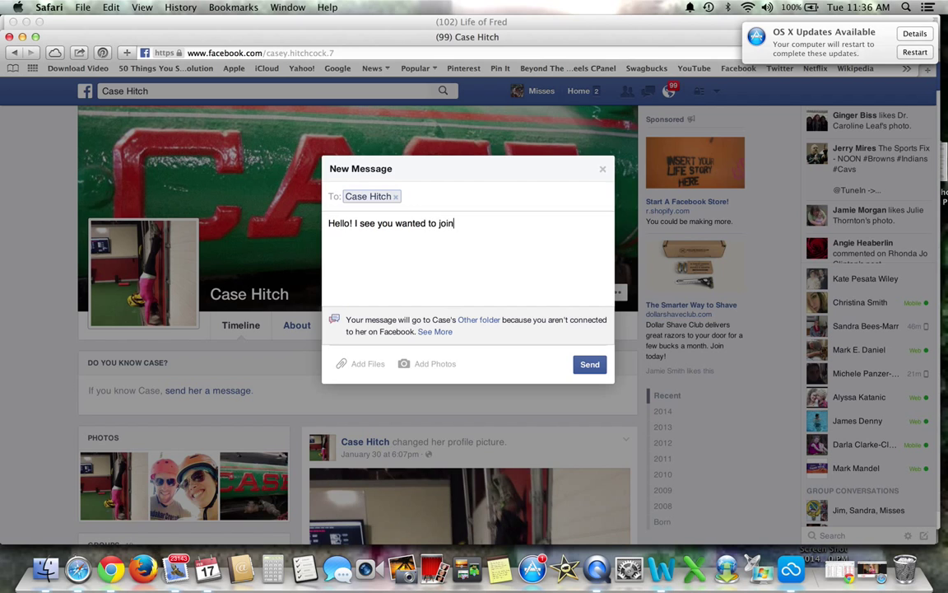
type(" the lof")
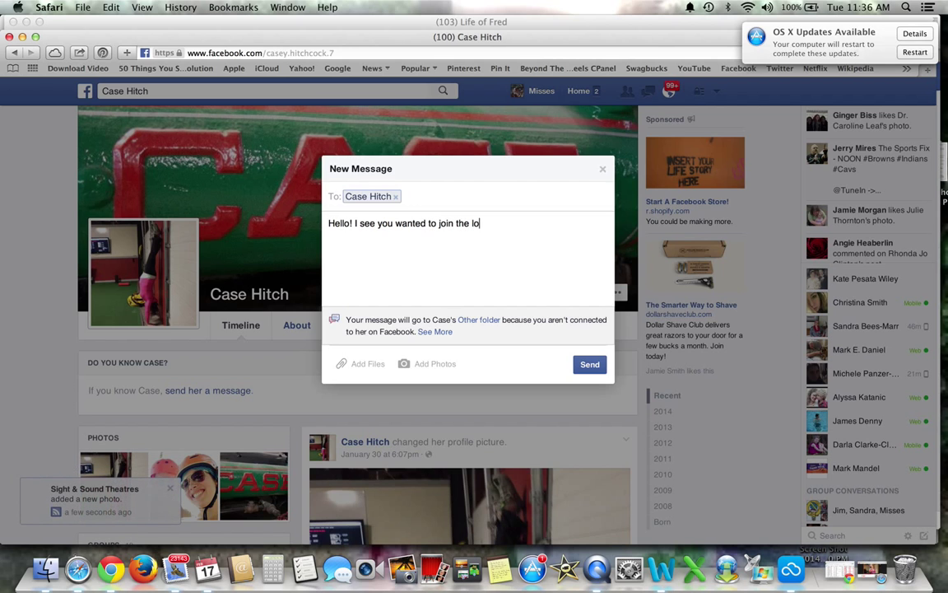
key("BackSpace")
key("BackSpace")
key("BackSpace")
type("LOF group")
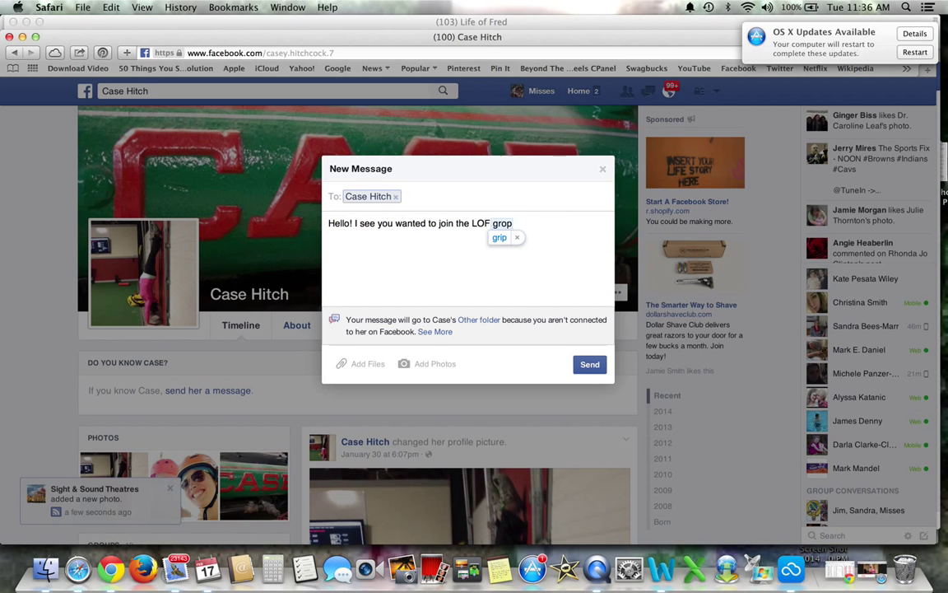
type("; however,")
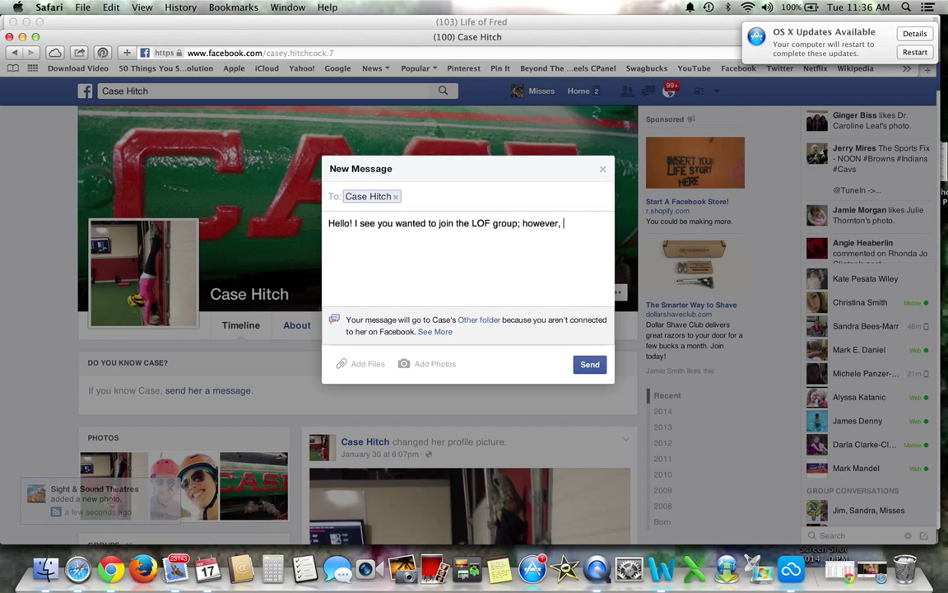
type(" I can not te")
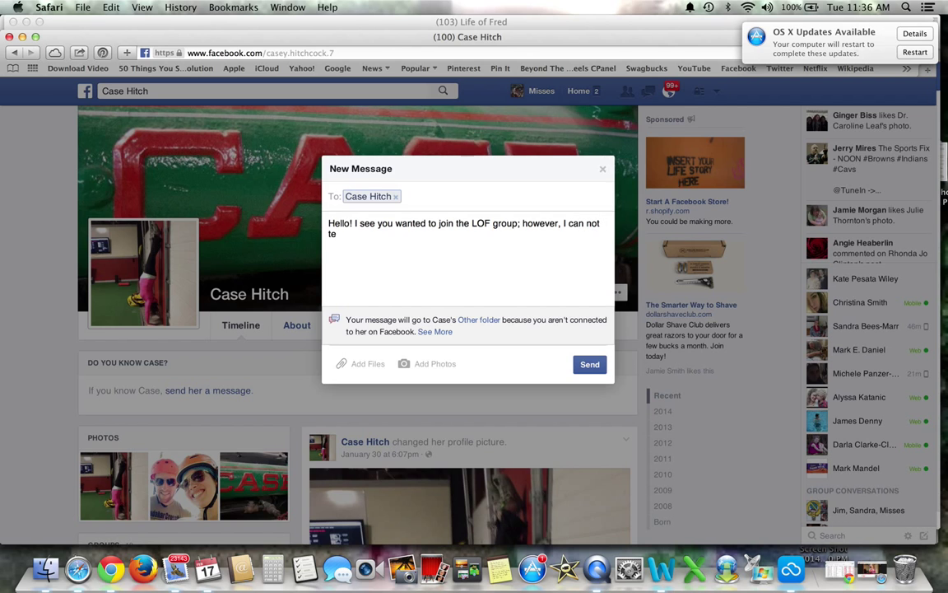
type("ll much from your settings")
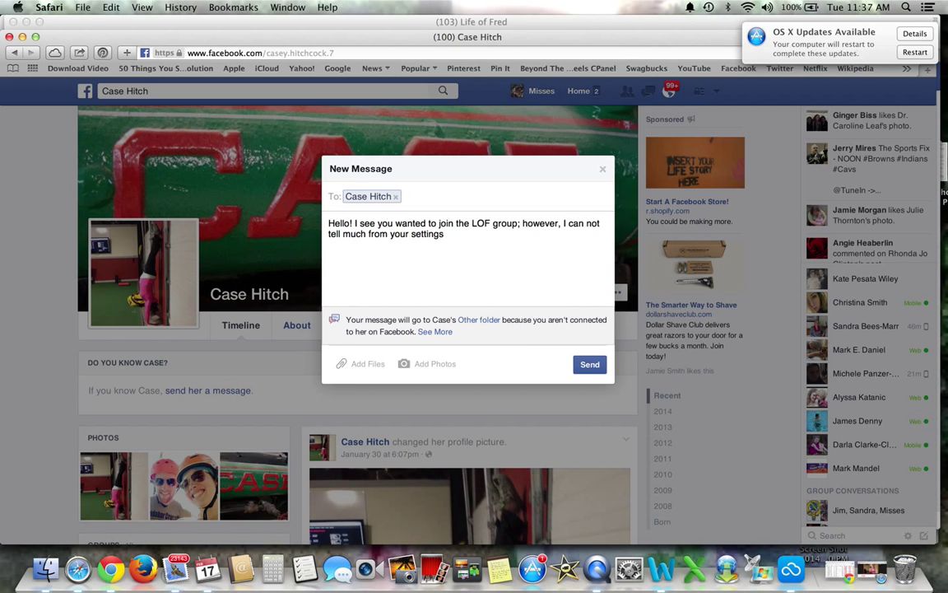
type(" your interest in the group.  ")
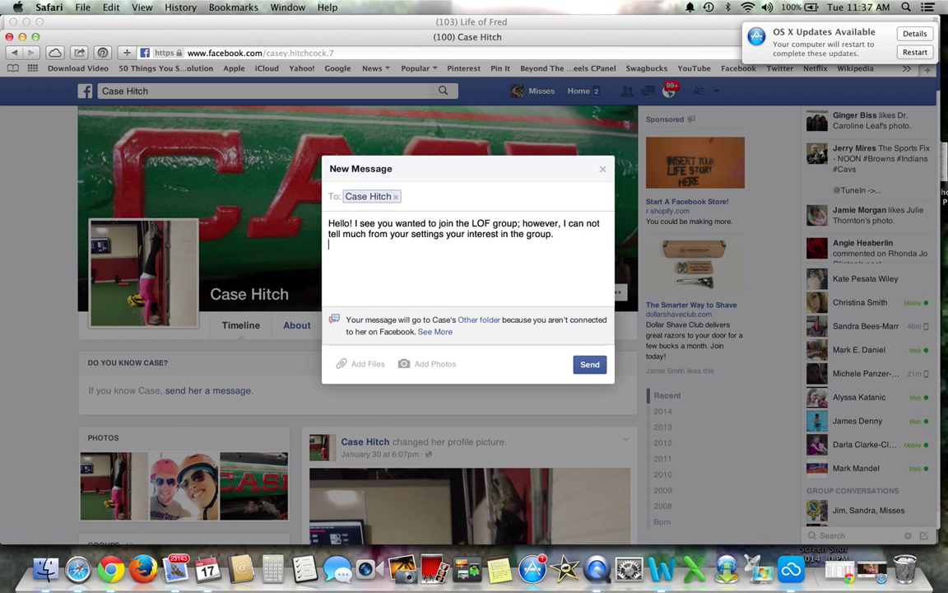
type("Could you please tell me more a")
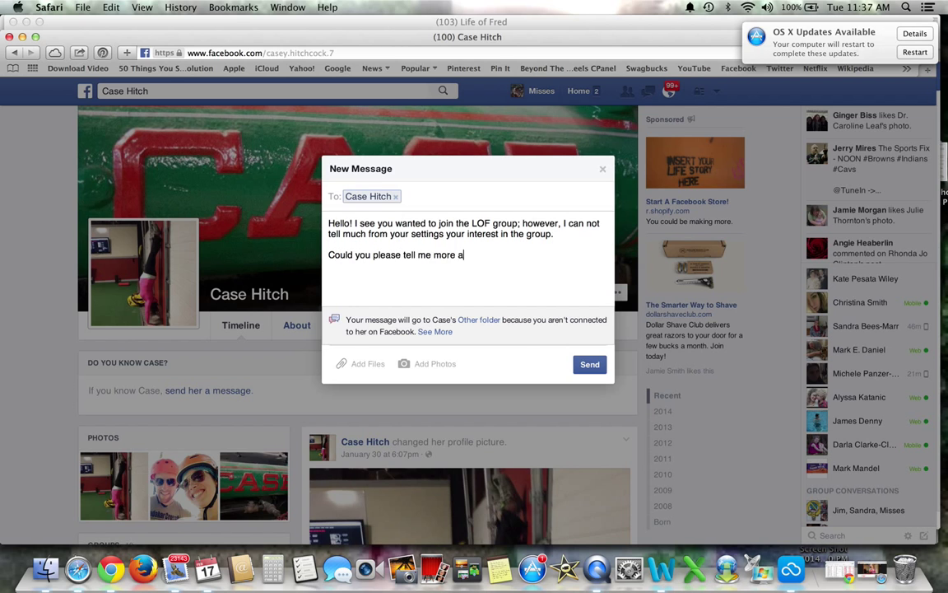
type("bout yourself and why you want")
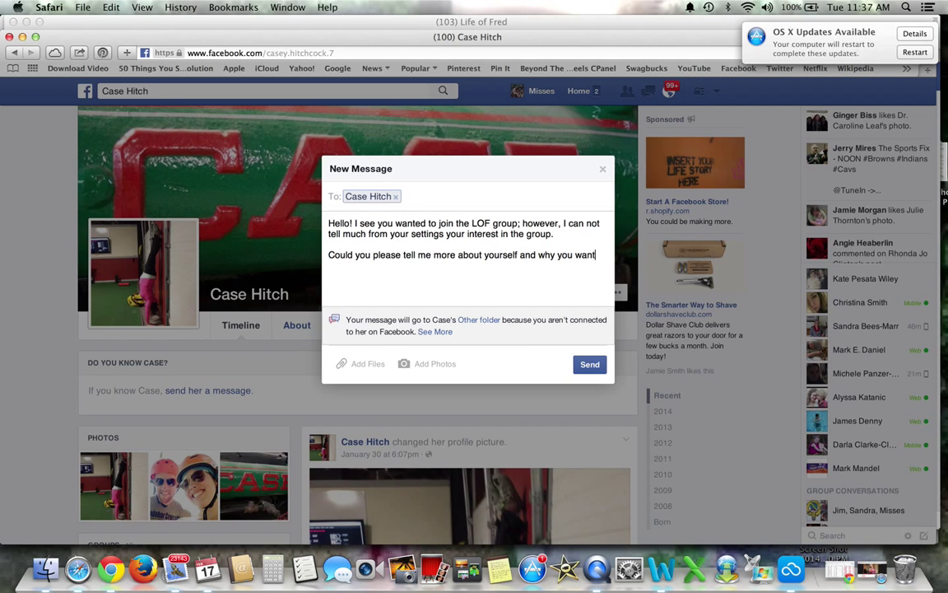
type(" to be a part of LOF?  ")
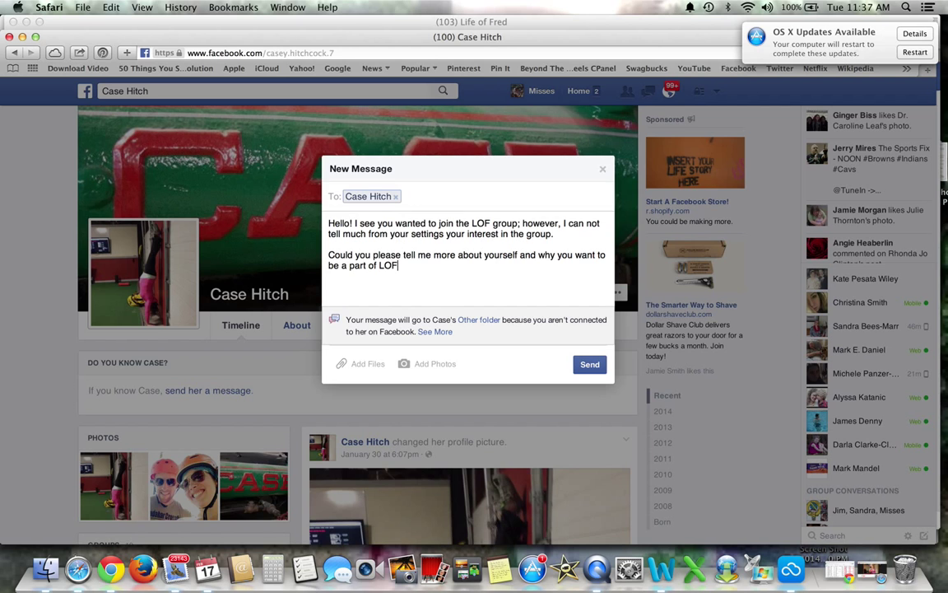
type("Thank you!")
left_click(590, 366)
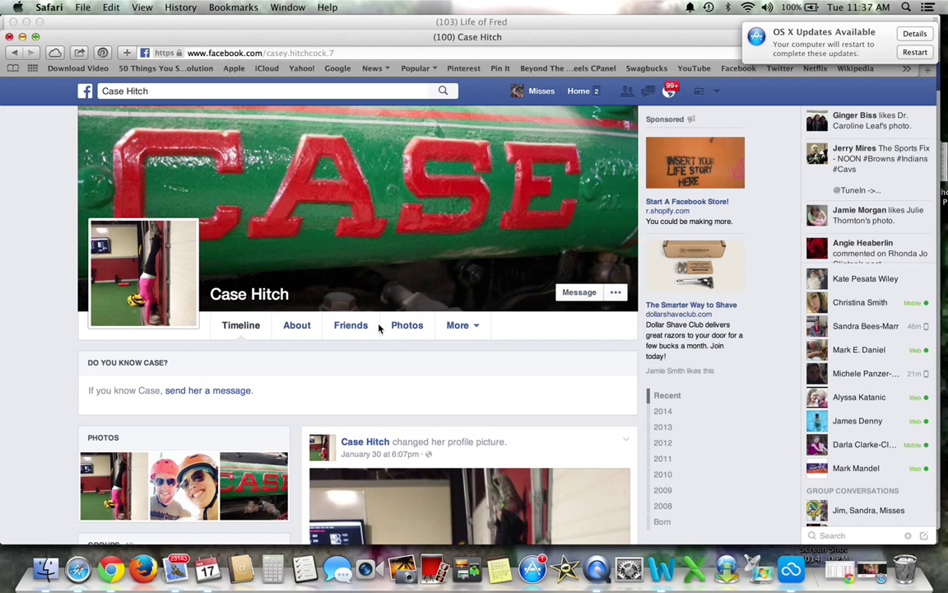
- Close the profile window and ignore the last applicant's join request on Member Requests
key("super+w")
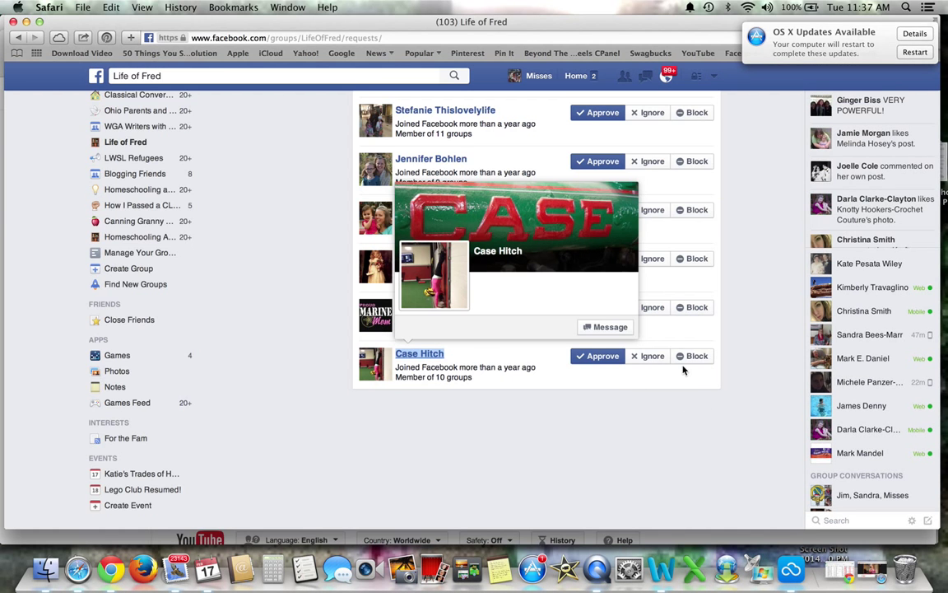
left_click(644, 379)
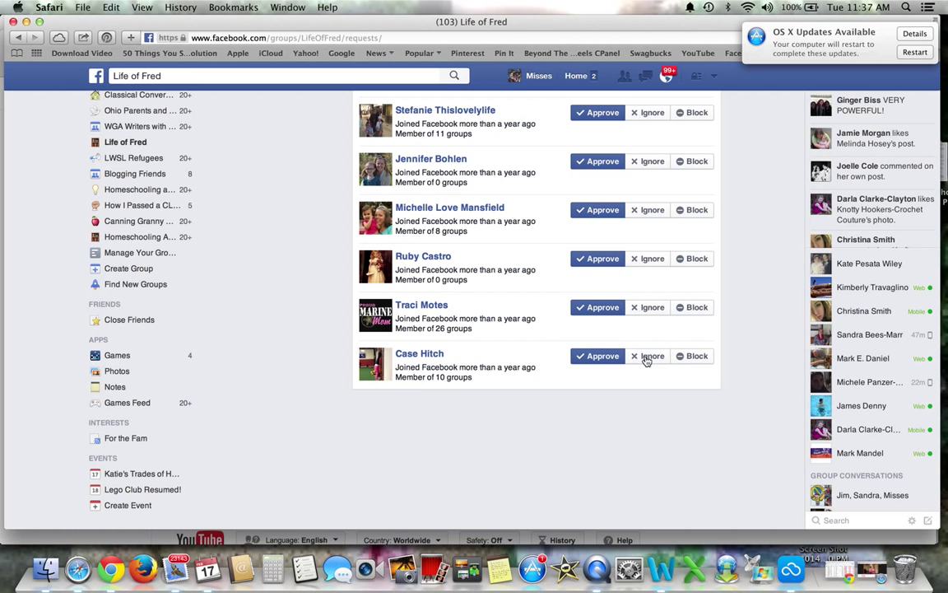
left_click(649, 356)
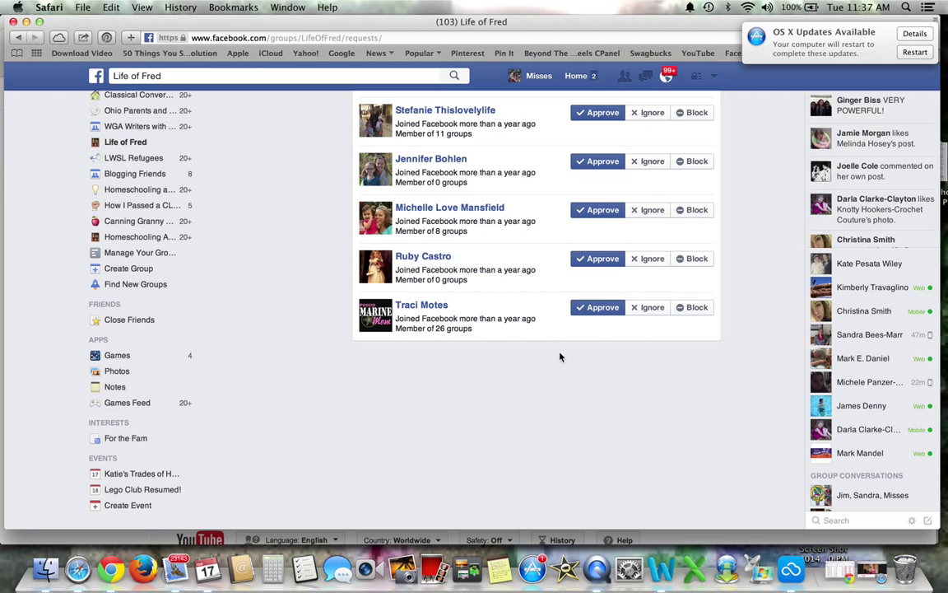
left_click(646, 77)
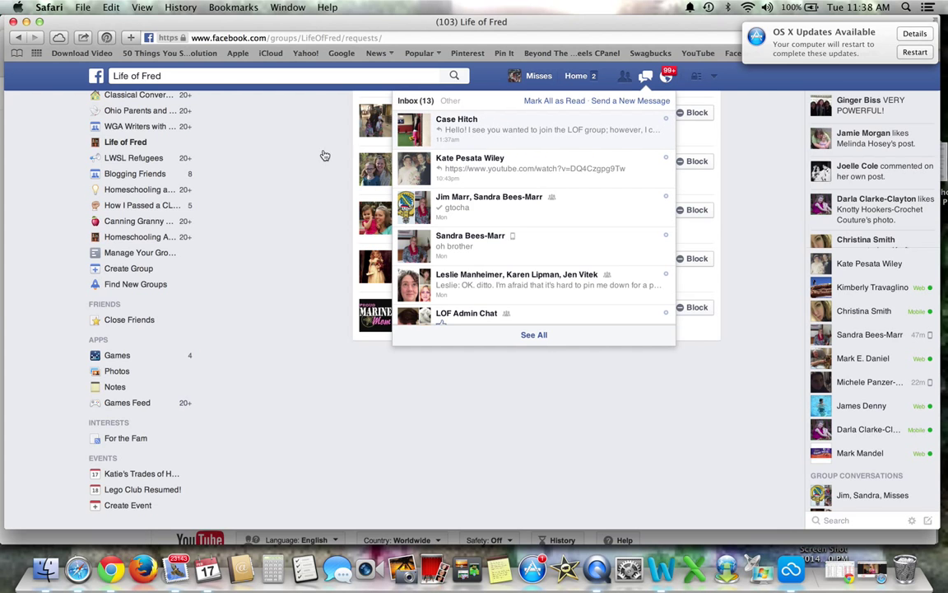
left_click(268, 147)
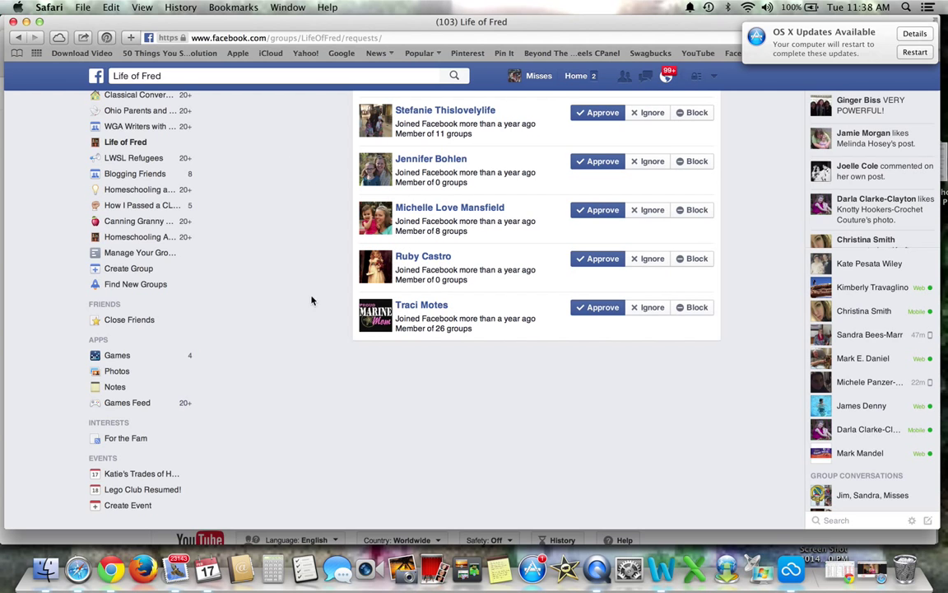
- Open the Proud Marine Mom applicant's profile from her name link in a new window
right_click(416, 308)
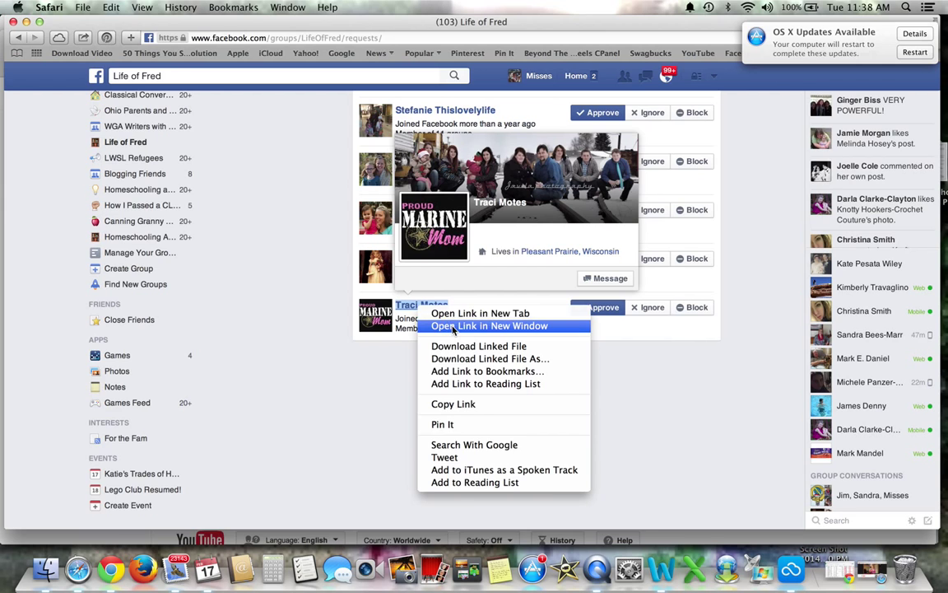
left_click(452, 328)
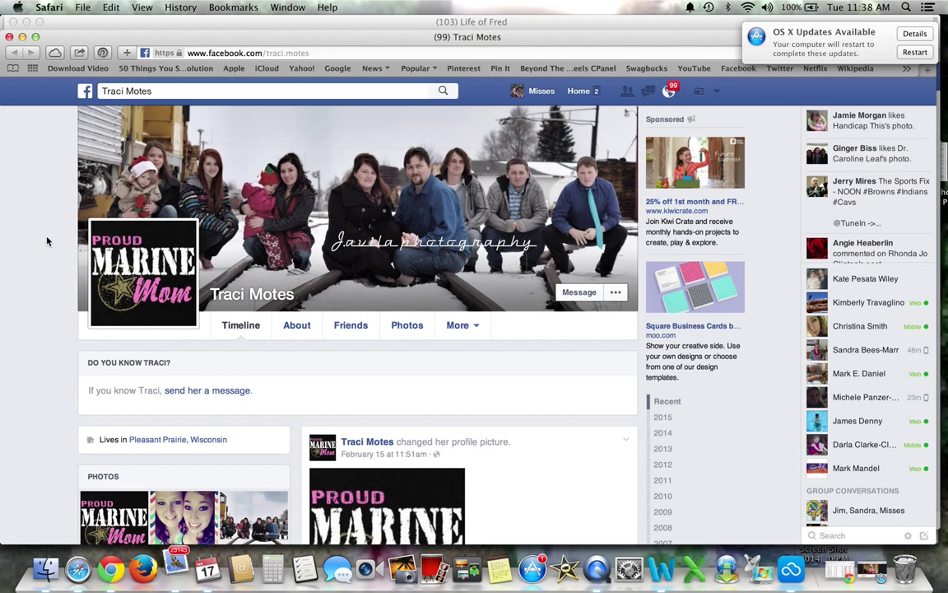
scroll(50, 258, "down", 5)
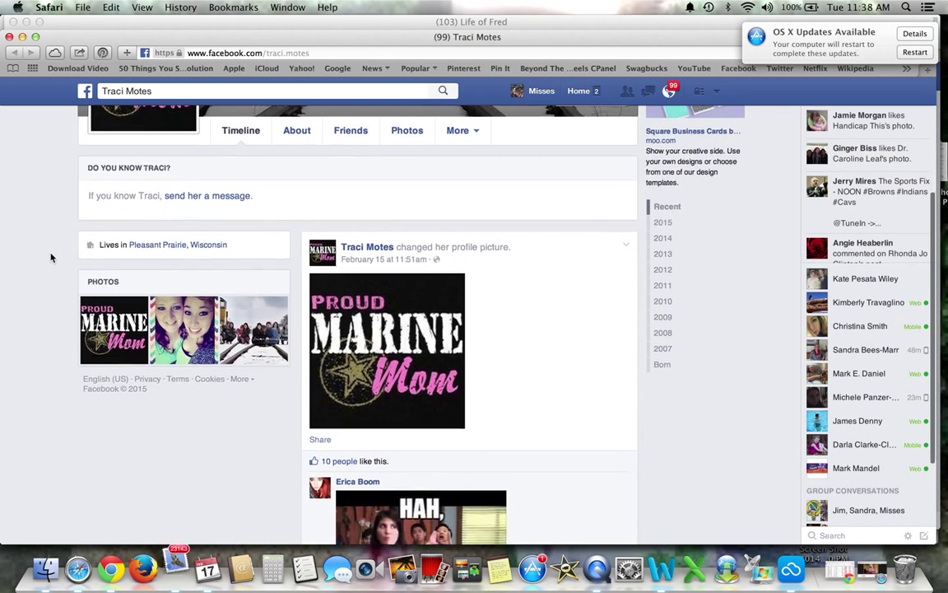
scroll(50, 258, "down", 2)
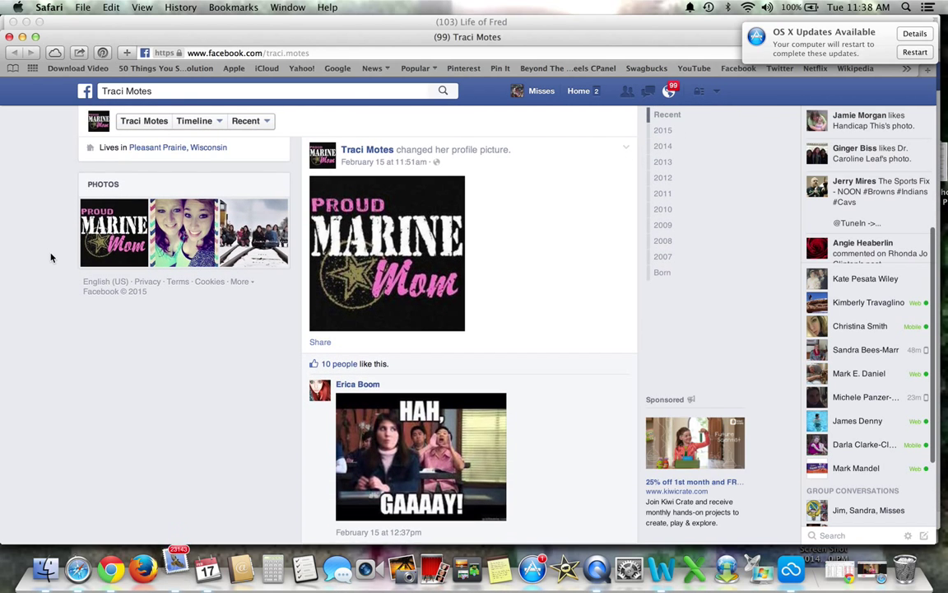
scroll(50, 258, "down", 4)
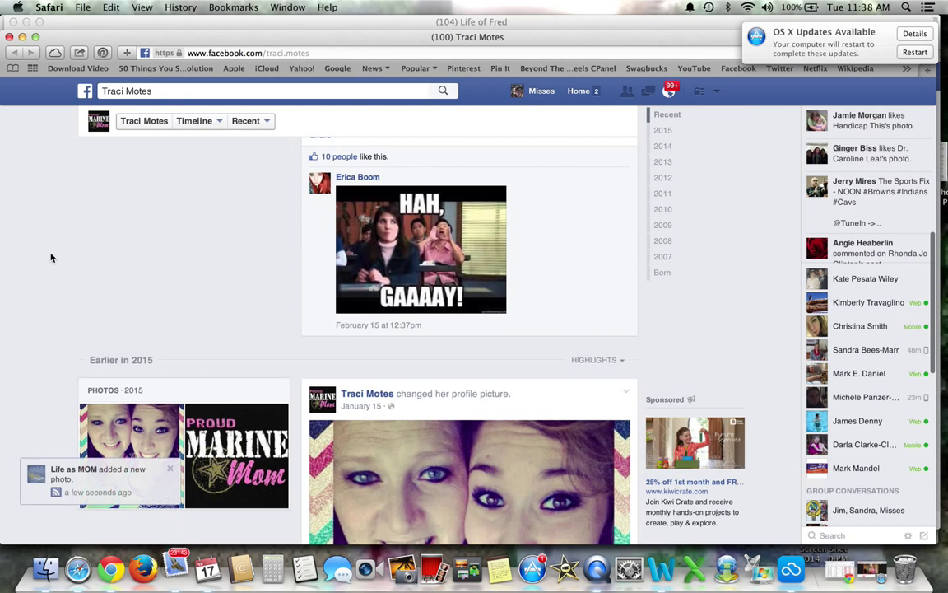
scroll(51, 257, "down", 4)
scroll(50, 258, "down", 8)
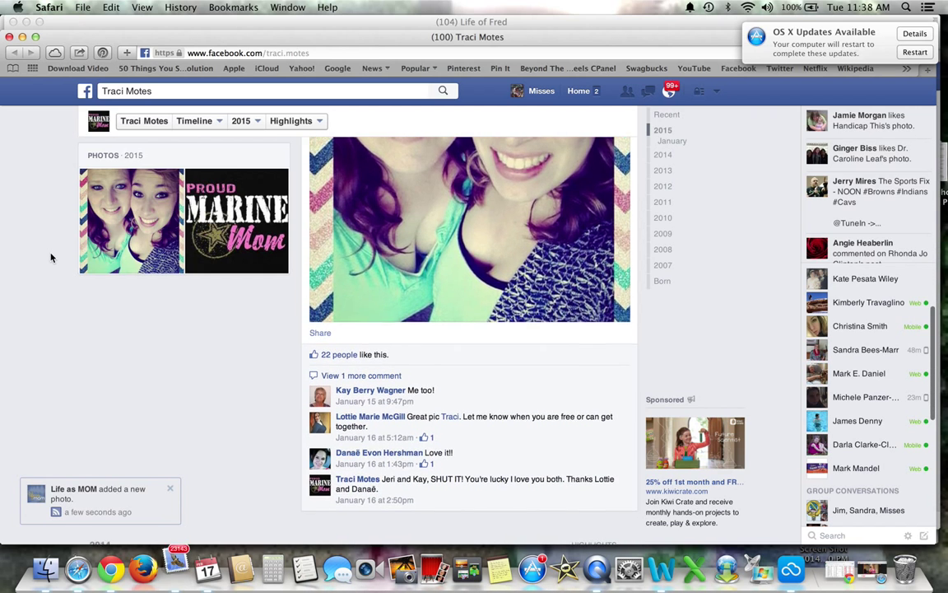
scroll(50, 257, "down", 5)
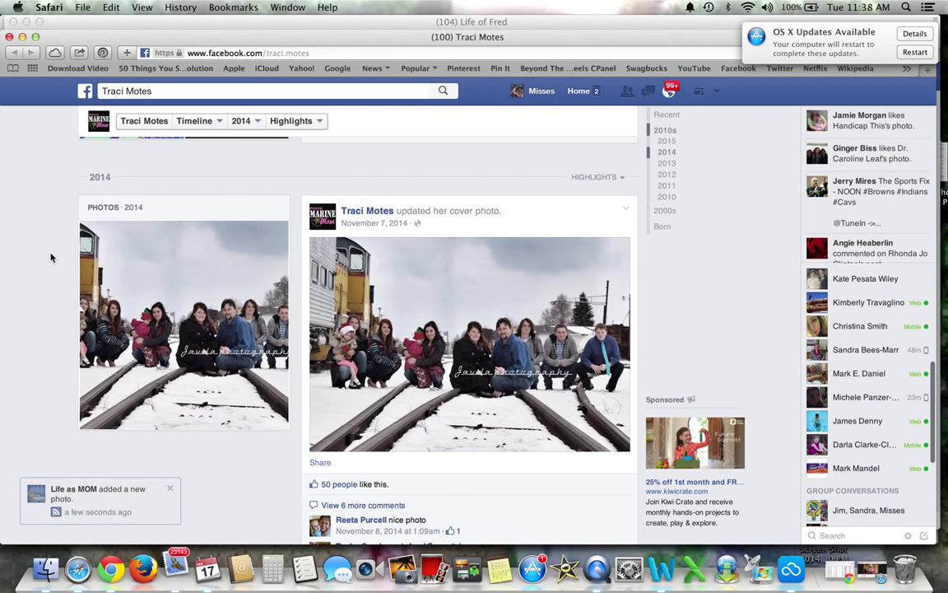
scroll(51, 258, "down", 3)
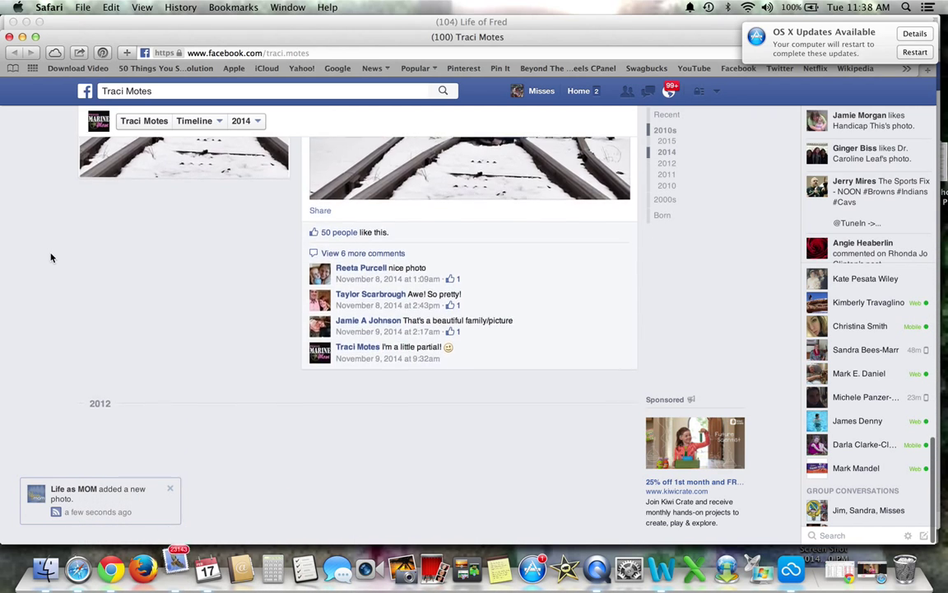
scroll(51, 258, "up", 1)
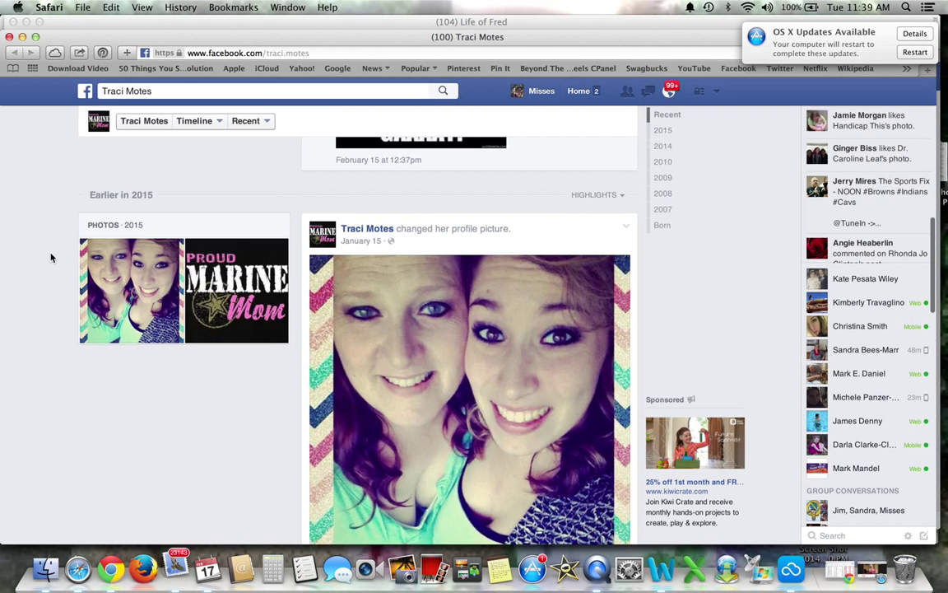
scroll(50, 258, "up", 5)
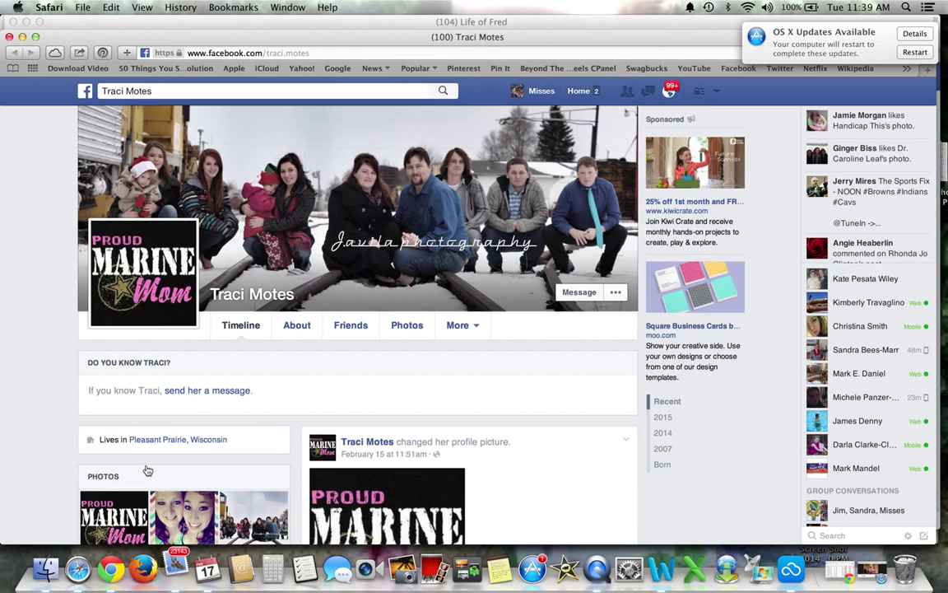
- Review the applicant's About information by scrolling through it
left_click(298, 329)
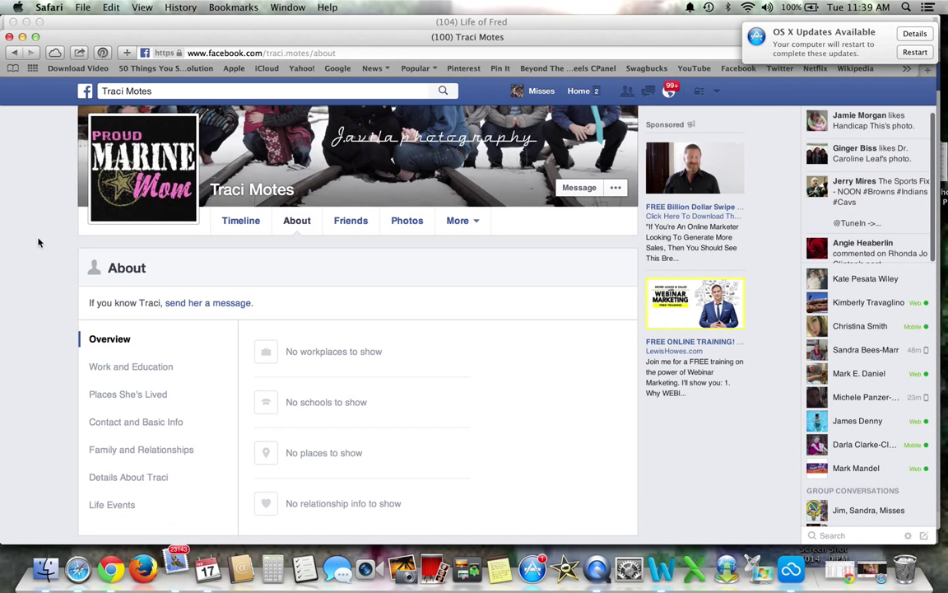
scroll(37, 243, "down", 2)
scroll(37, 244, "down", 5)
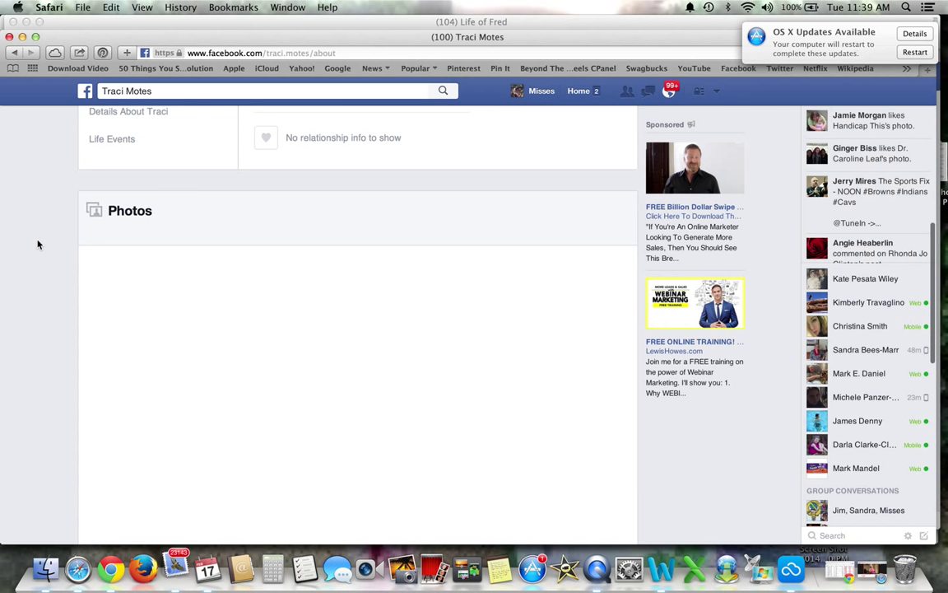
scroll(37, 244, "down", 6)
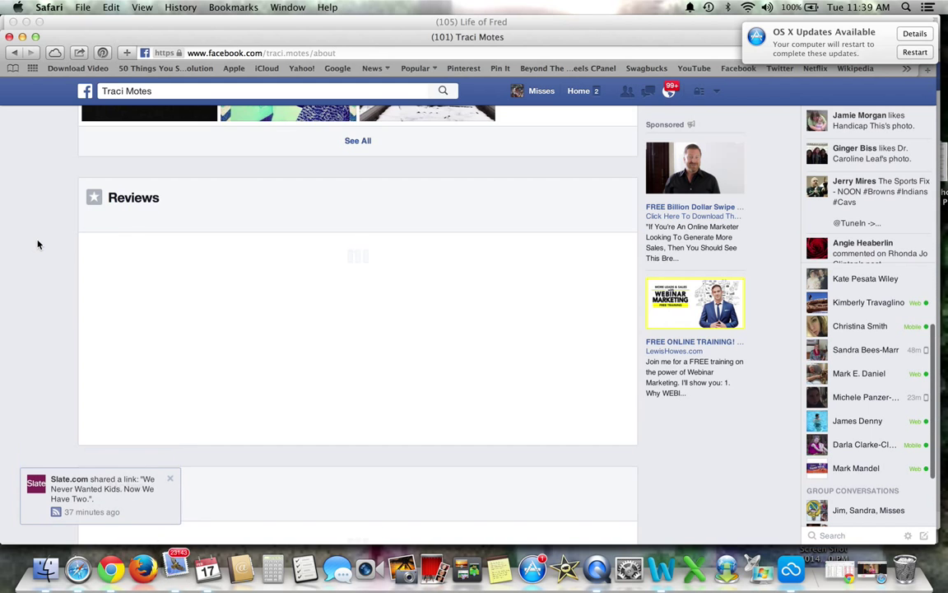
scroll(37, 243, "up", 10)
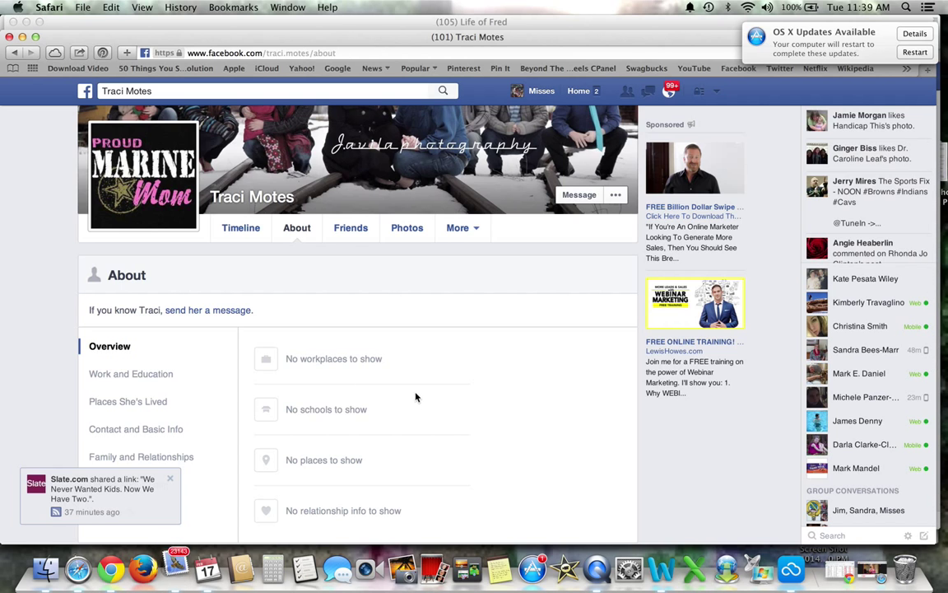
scroll(418, 436, "down", 5)
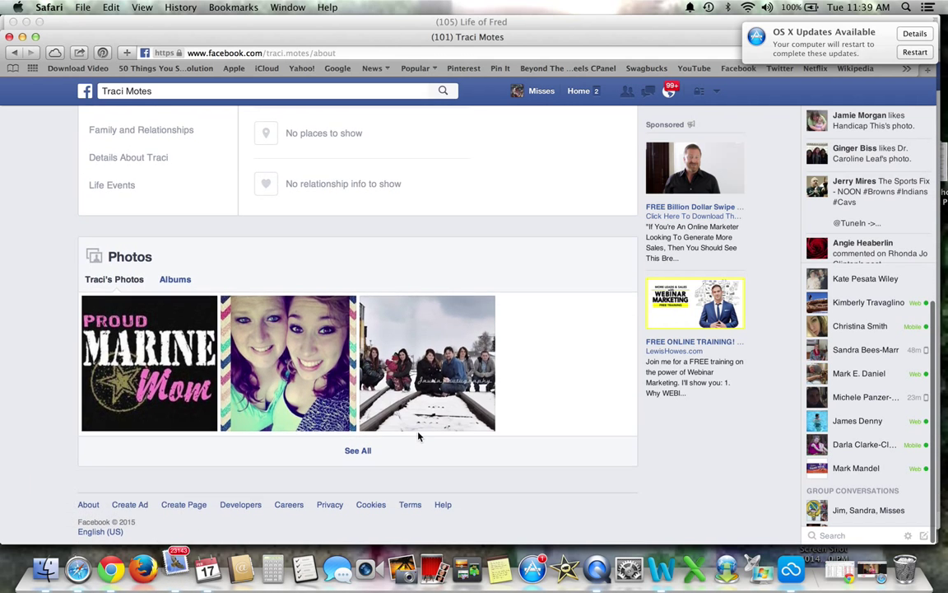
scroll(418, 436, "up", 5)
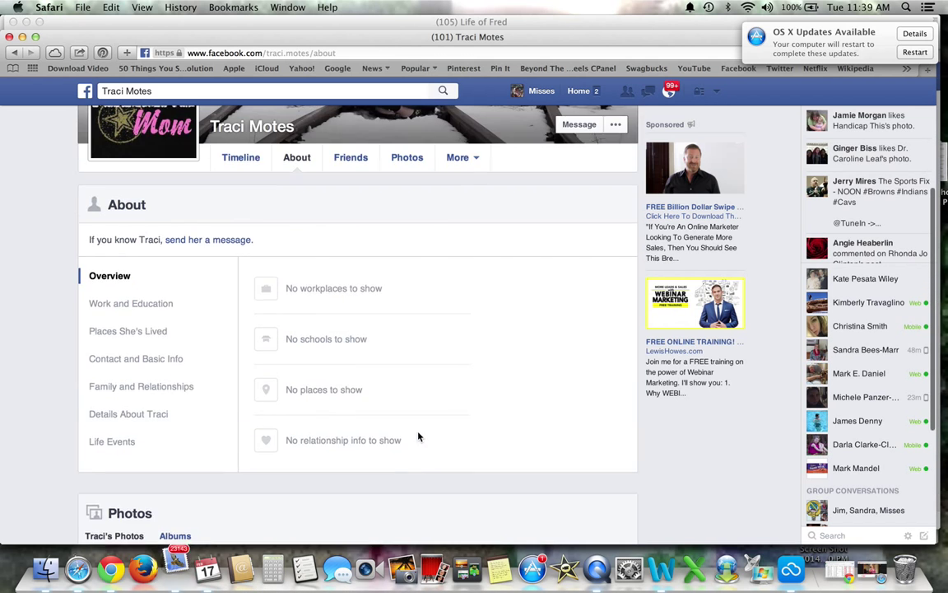
- Scroll her Timeline back through 2015 to the November 7, 2014 cover-photo update
left_click(237, 213)
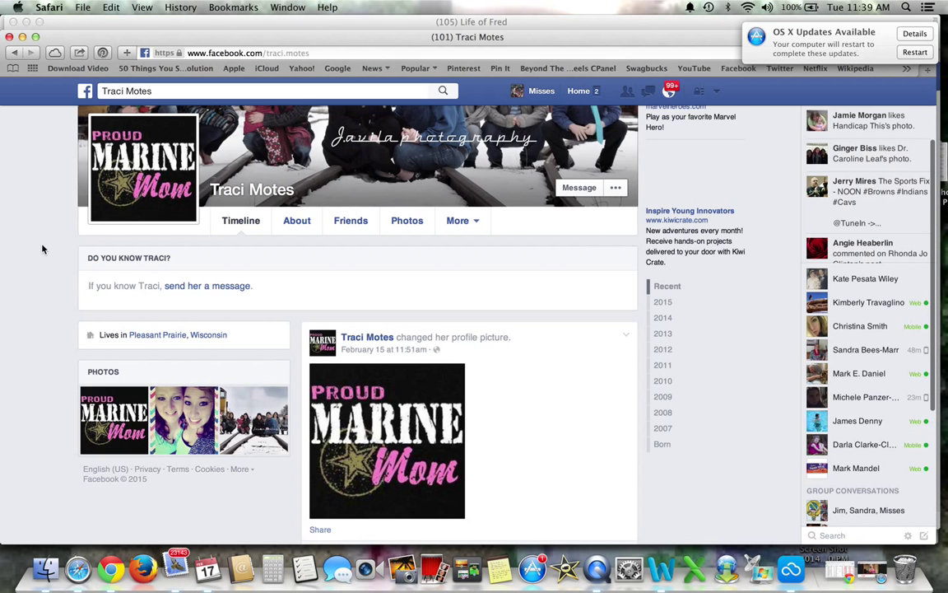
scroll(43, 249, "down", 8)
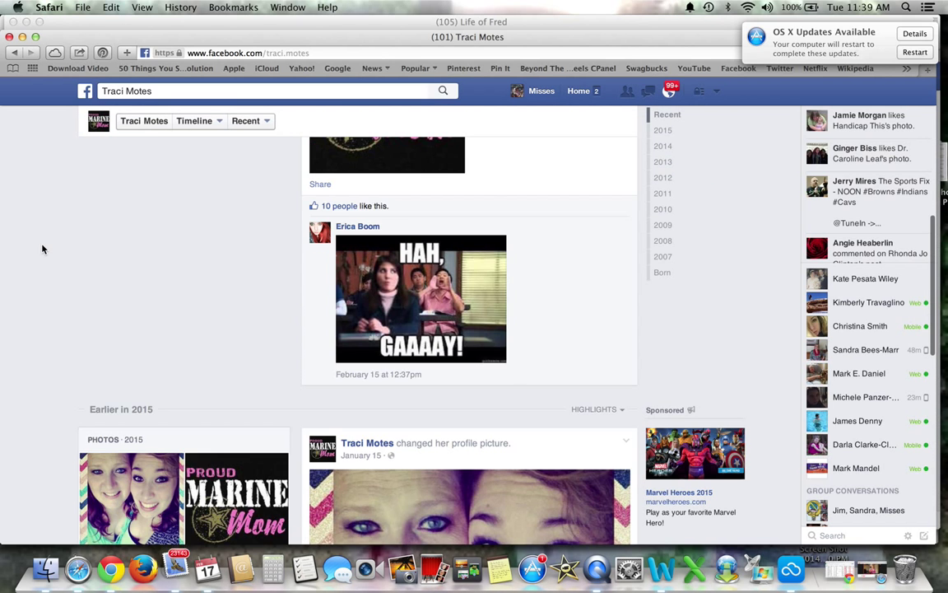
scroll(42, 248, "down", 10)
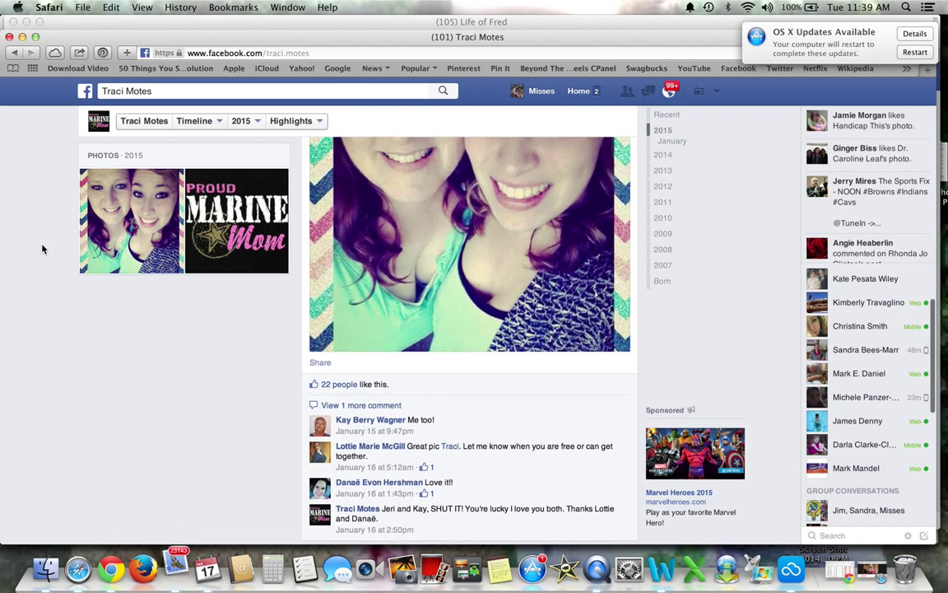
scroll(43, 249, "up", 10)
scroll(43, 248, "up", 10)
scroll(43, 249, "down", 15)
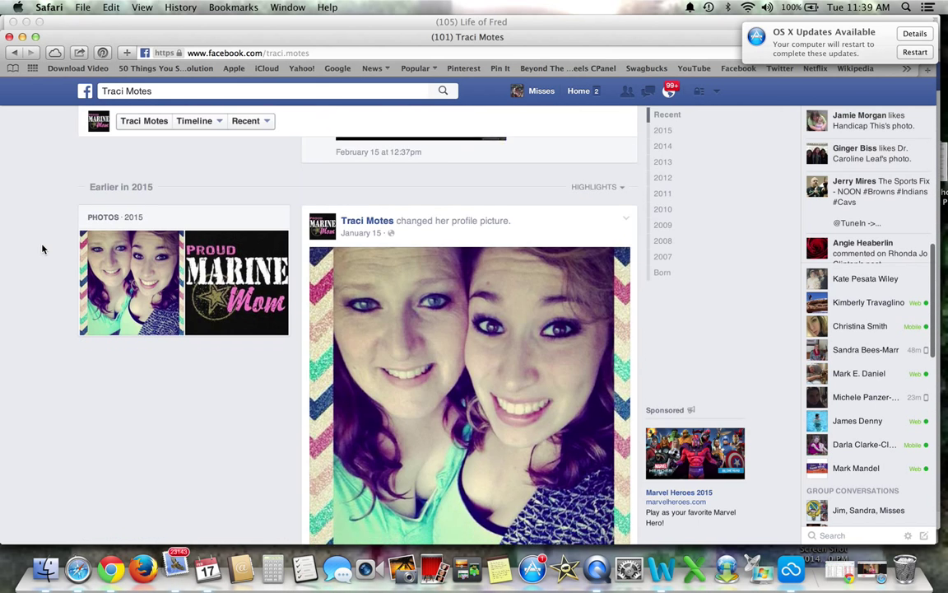
scroll(43, 249, "down", 7)
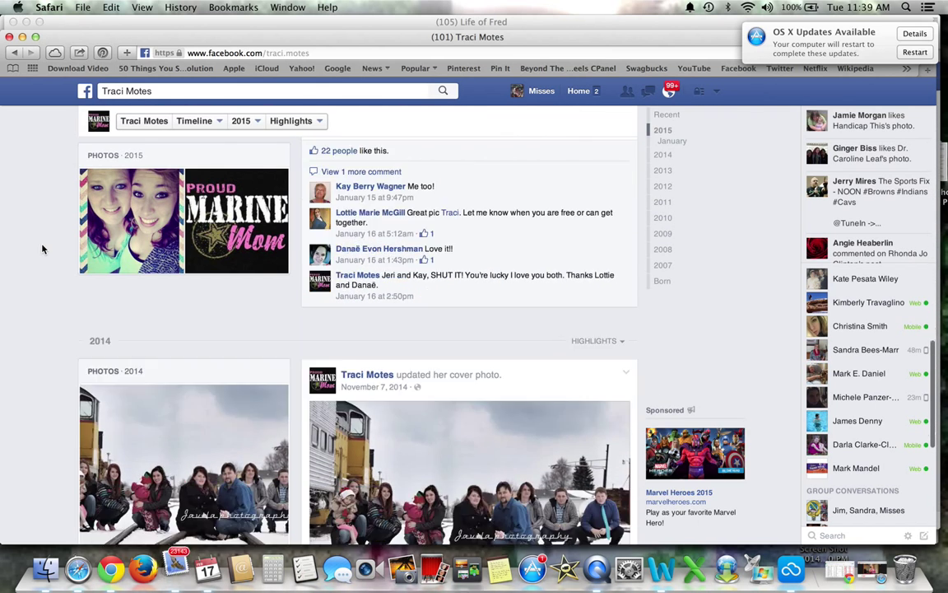
scroll(43, 248, "down", 10)
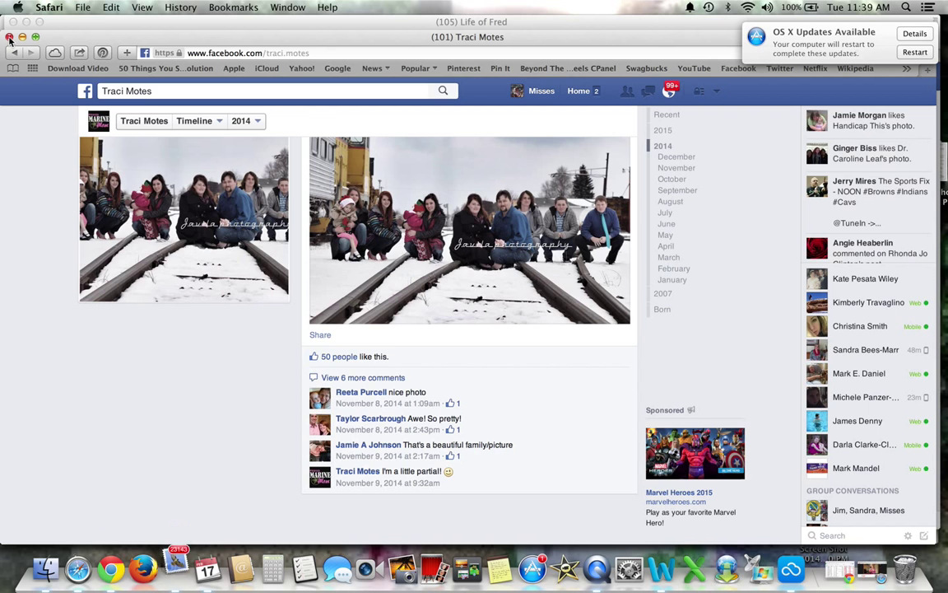
- Ignore the vetted applicant's request, then open the next requester's profile in a new window
key("super+w")
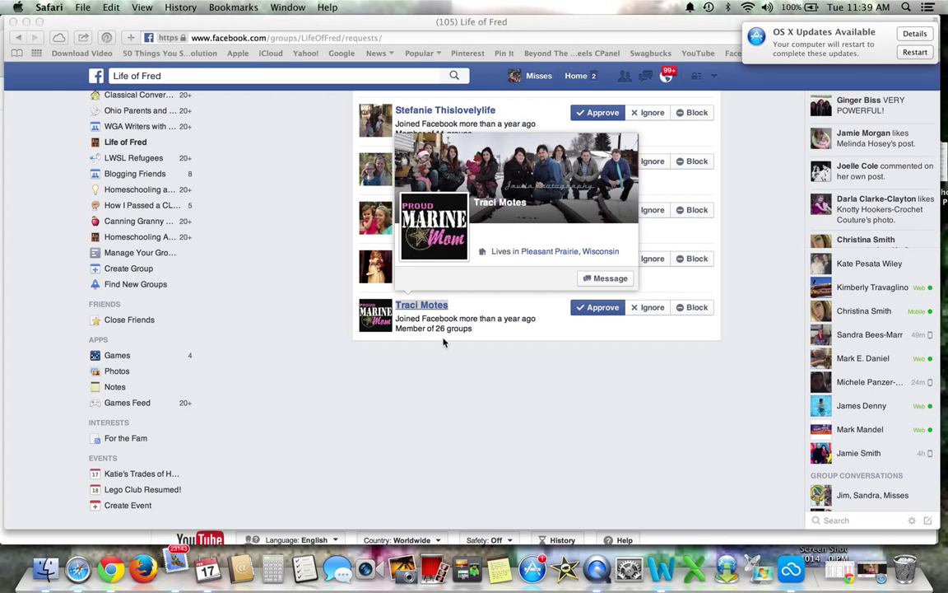
left_click(651, 307)
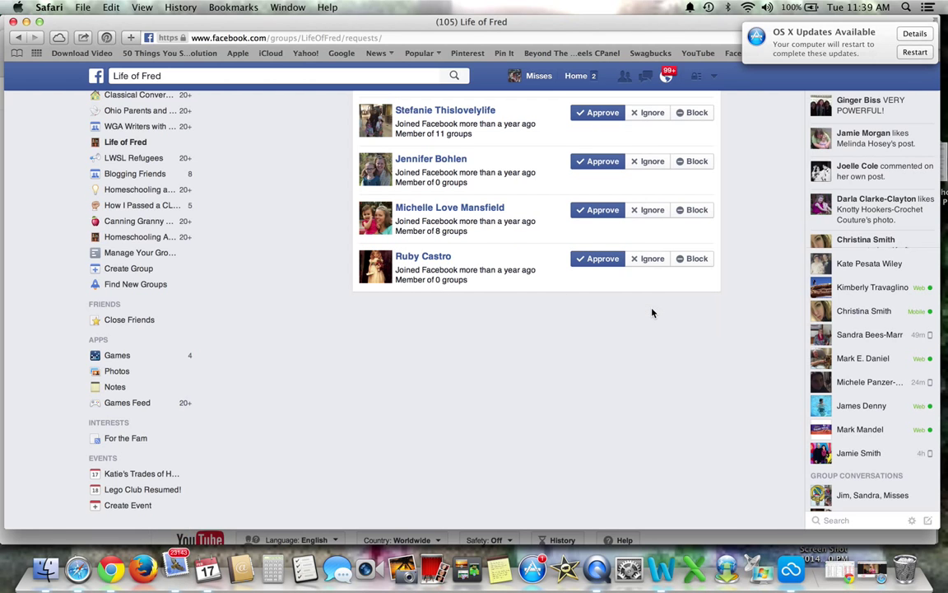
right_click(427, 259)
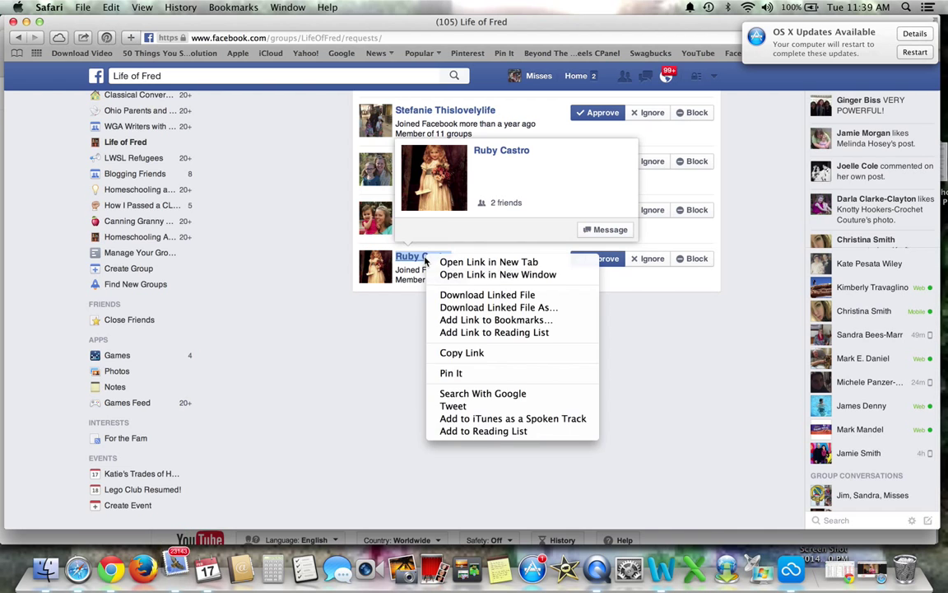
left_click(378, 356)
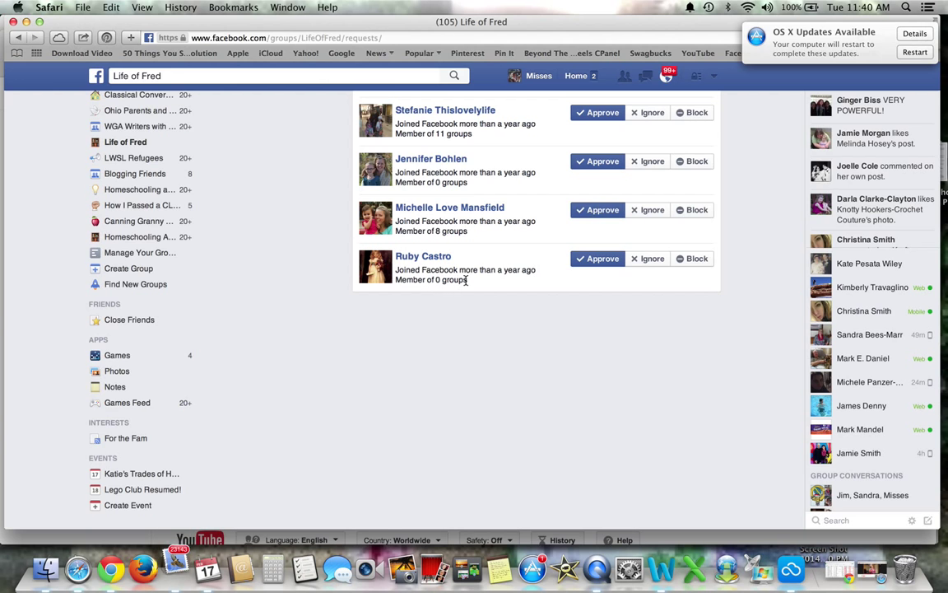
right_click(422, 259)
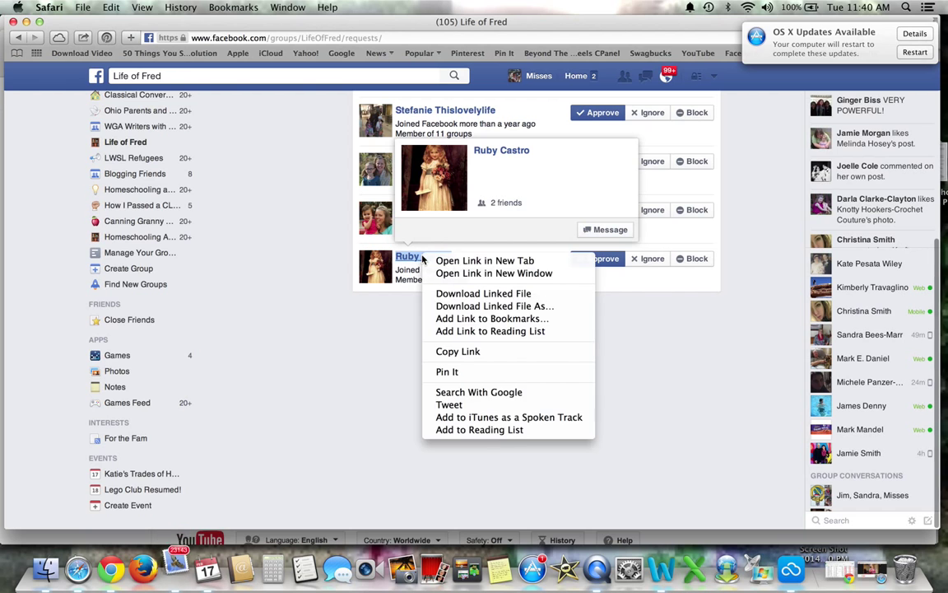
left_click(462, 274)
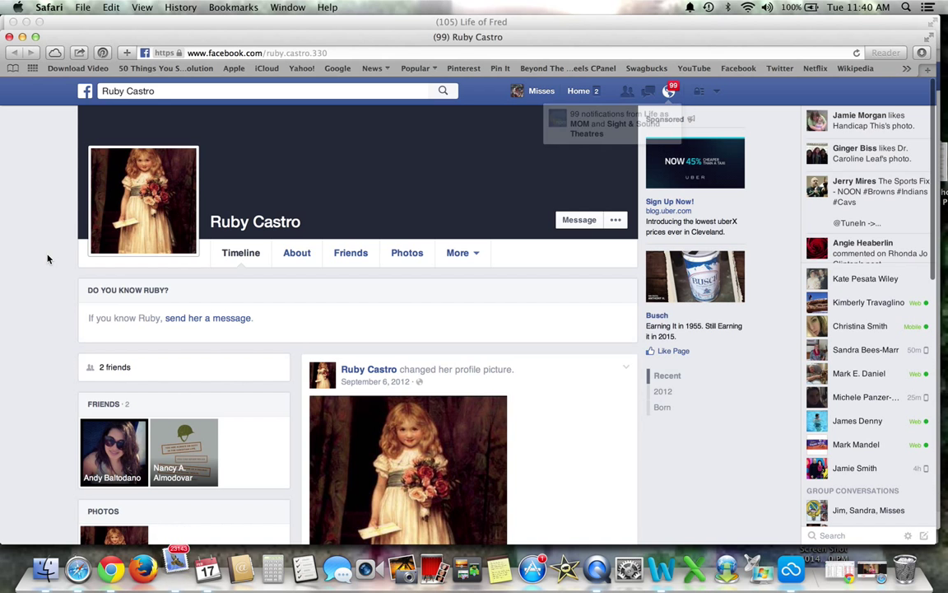
- Scroll through the pending member's profile to review her posts
scroll(47, 259, "down", 5)
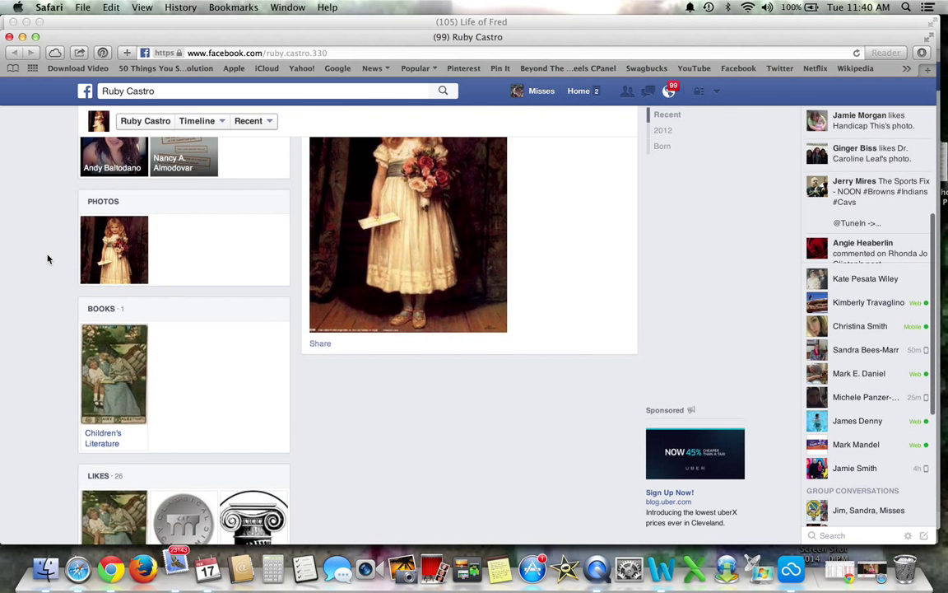
scroll(46, 258, "down", 3)
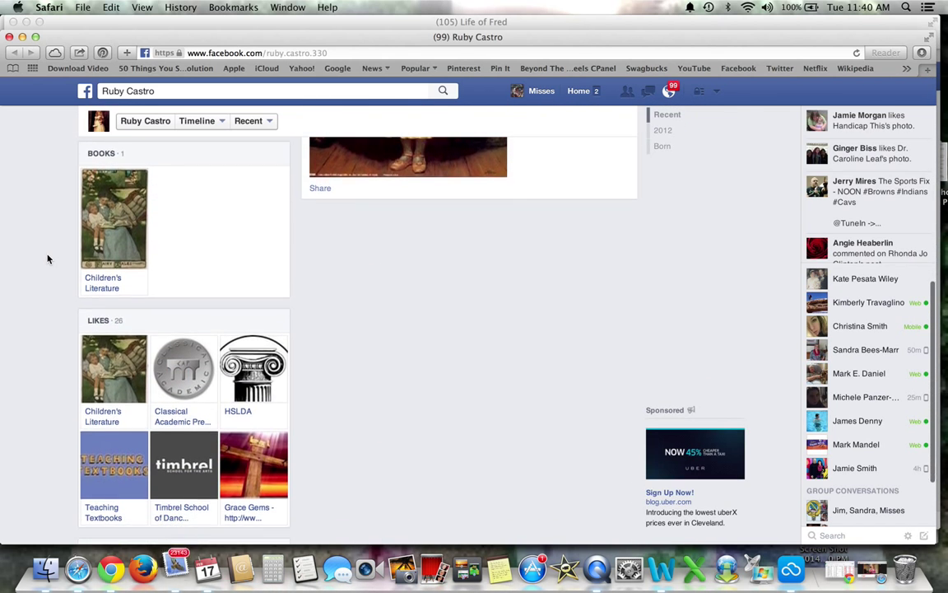
scroll(46, 266, "down", 3)
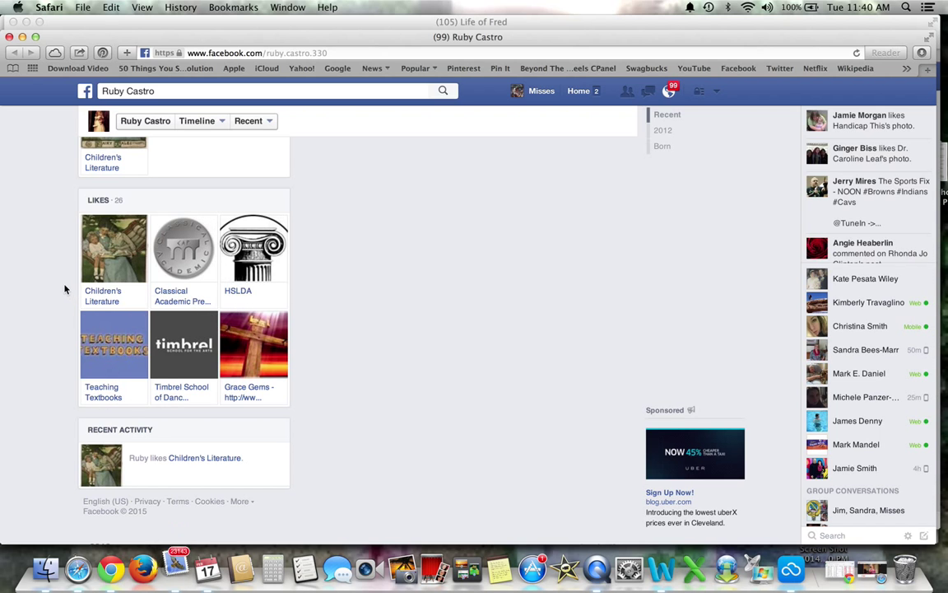
scroll(65, 288, "down", 5)
scroll(65, 288, "up", 10)
scroll(65, 288, "down", 7)
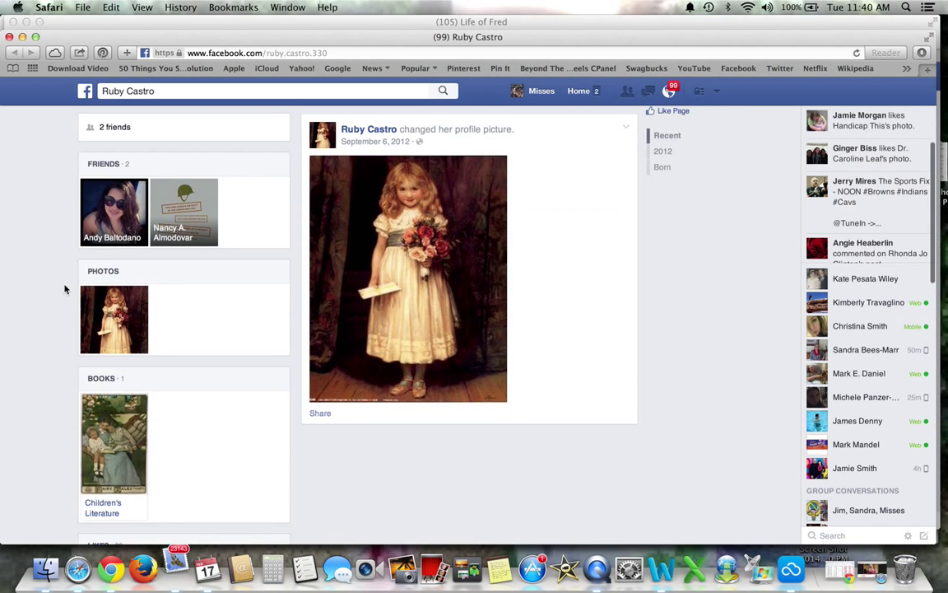
scroll(65, 290, "down", 5)
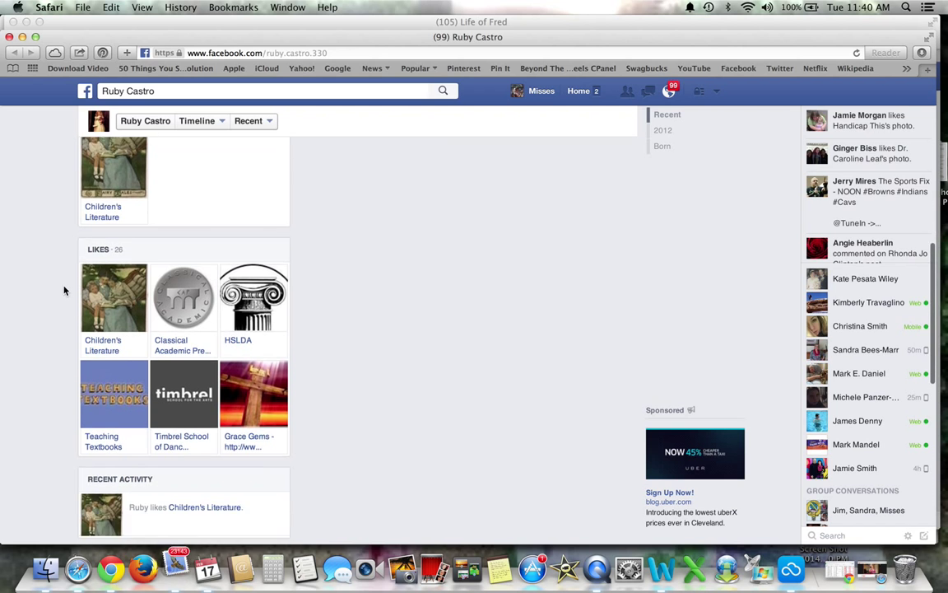
scroll(49, 193, "up", 2)
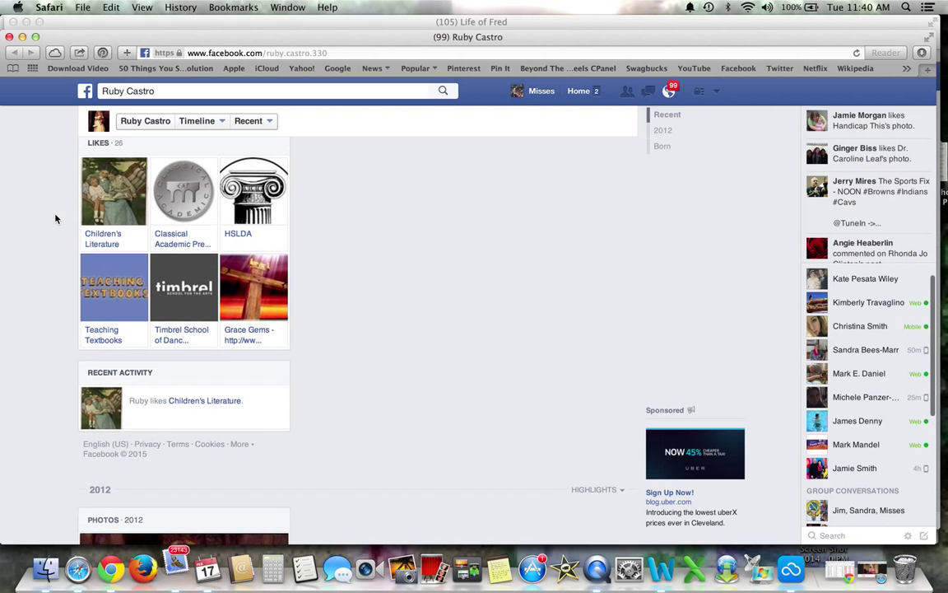
scroll(50, 217, "down", 4)
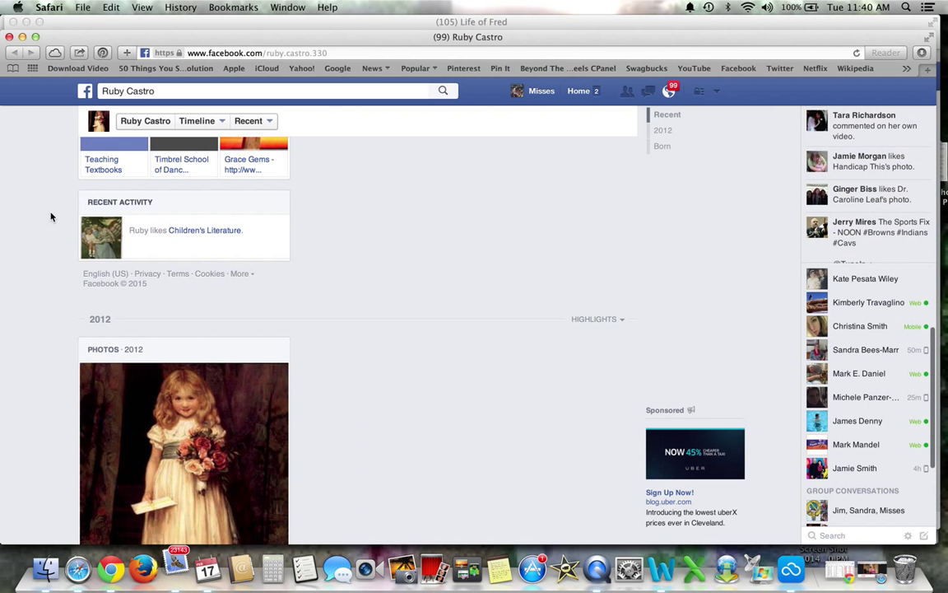
scroll(50, 216, "down", 5)
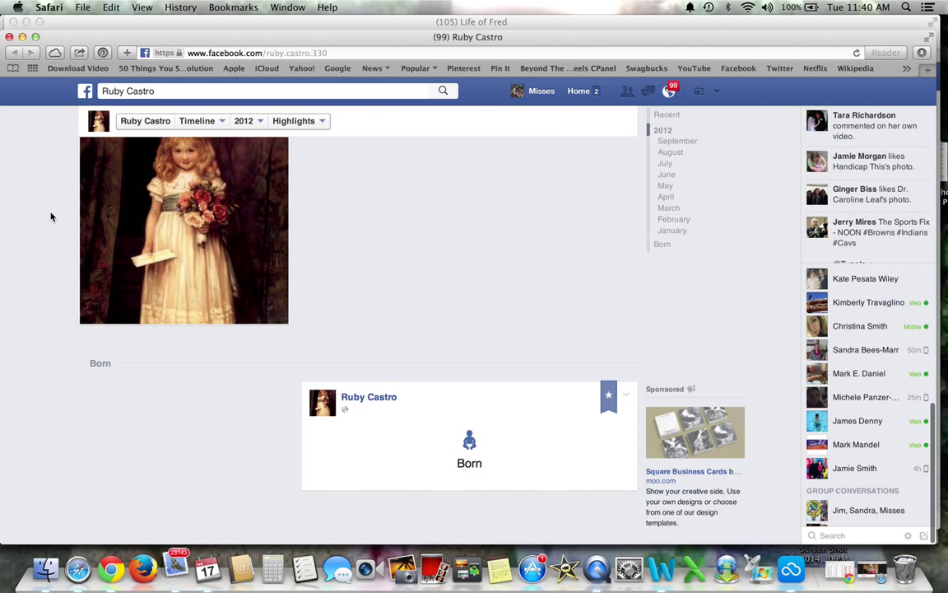
scroll(50, 217, "up", 8)
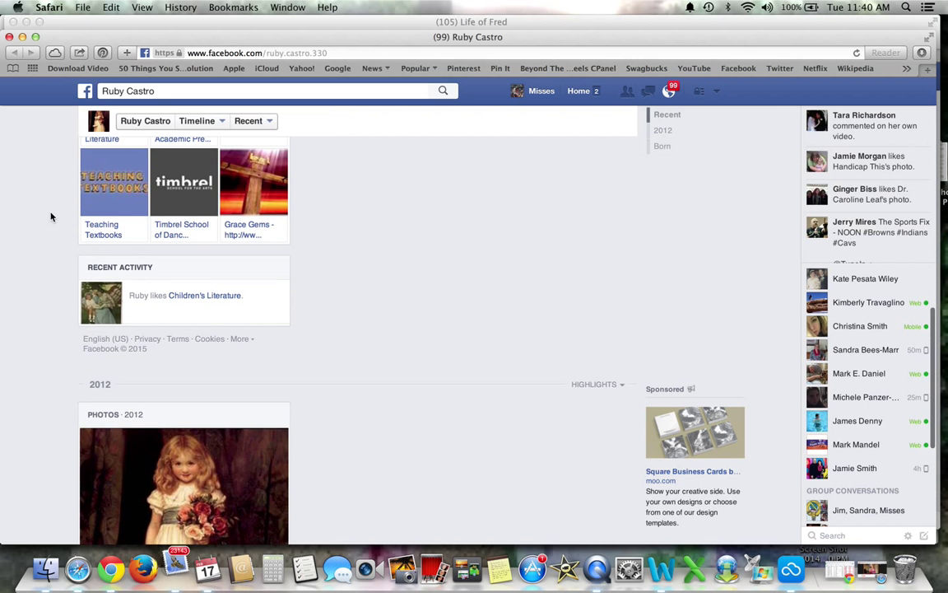
scroll(50, 216, "up", 10)
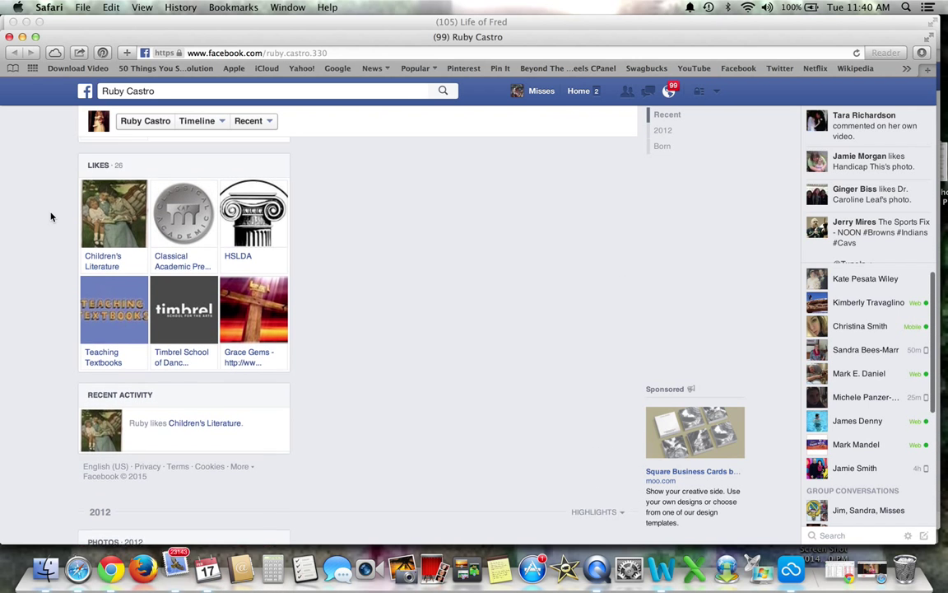
scroll(51, 216, "up", 5)
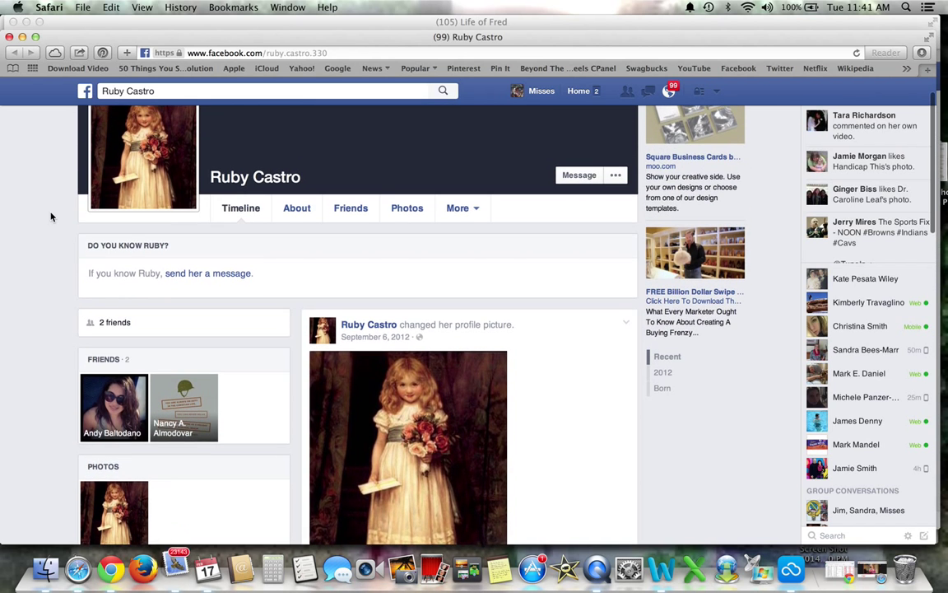
scroll(50, 216, "down", 2)
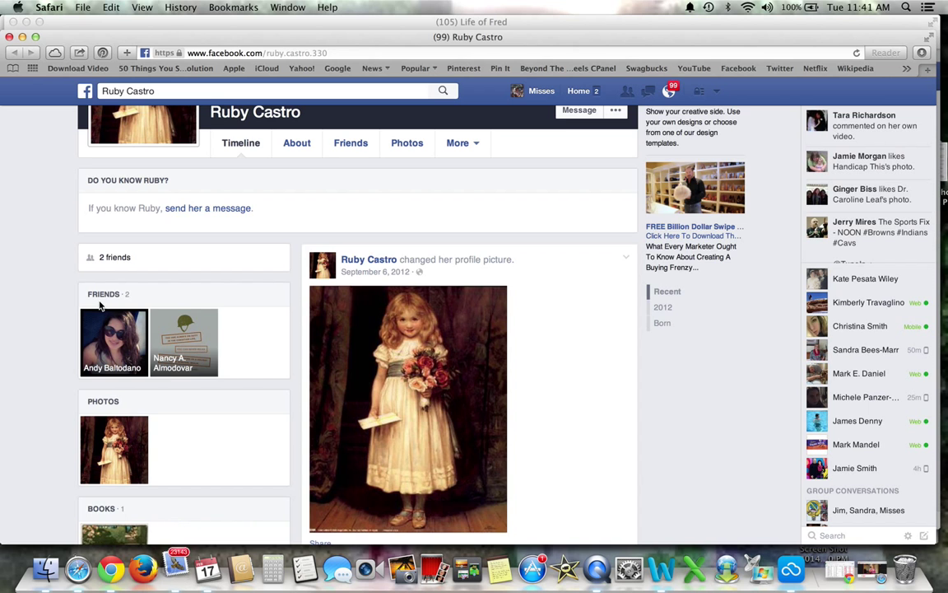
scroll(49, 270, "down", 10)
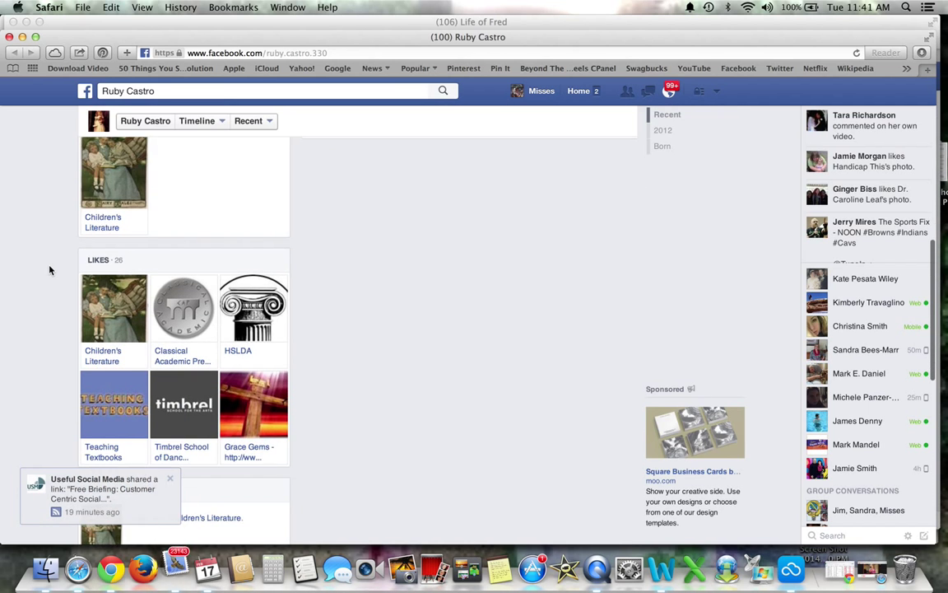
scroll(49, 270, "down", 2)
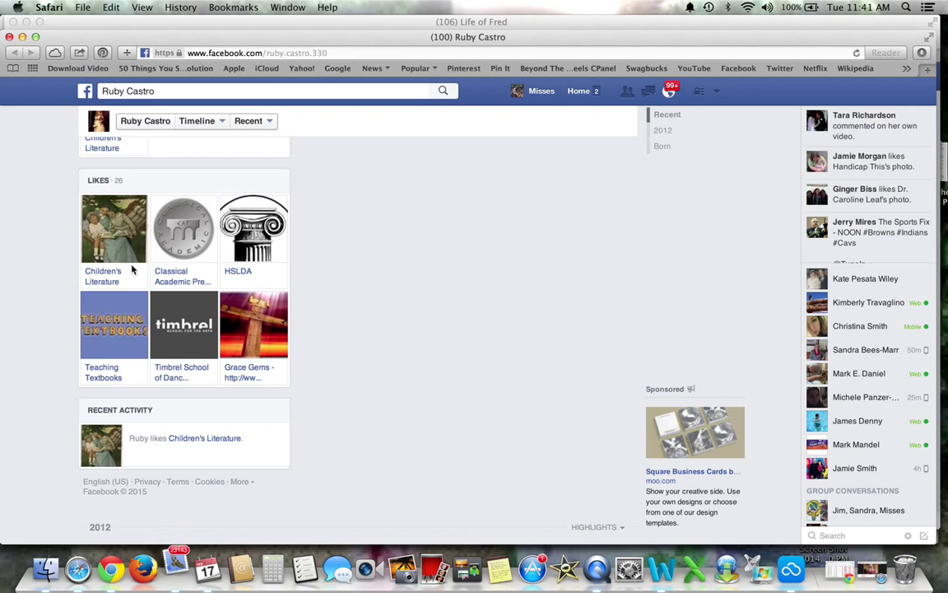
- Browse her full Likes list, including Children's Literature, HSLDA and Teaching Textbooks, then return to top
left_click(96, 181)
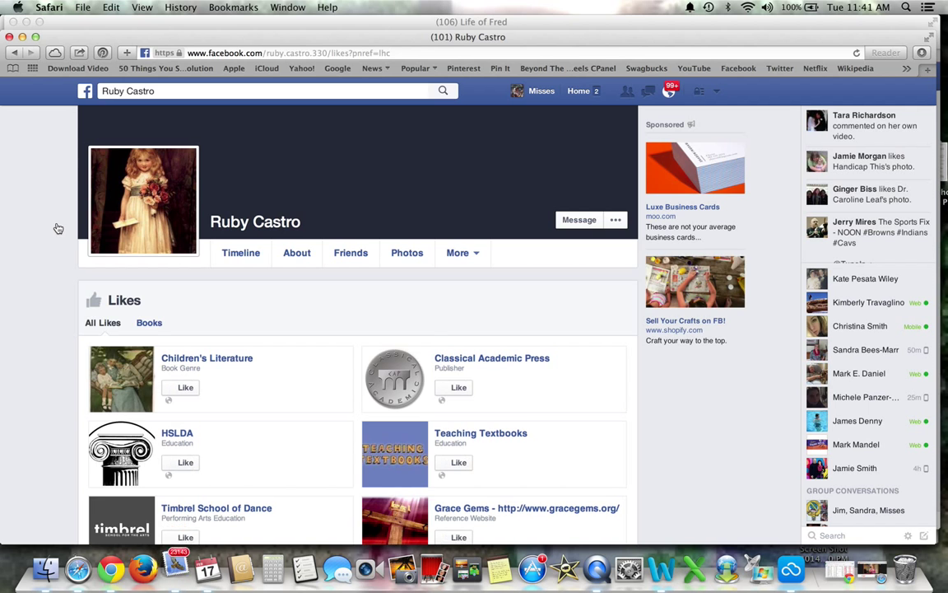
scroll(57, 228, "down", 5)
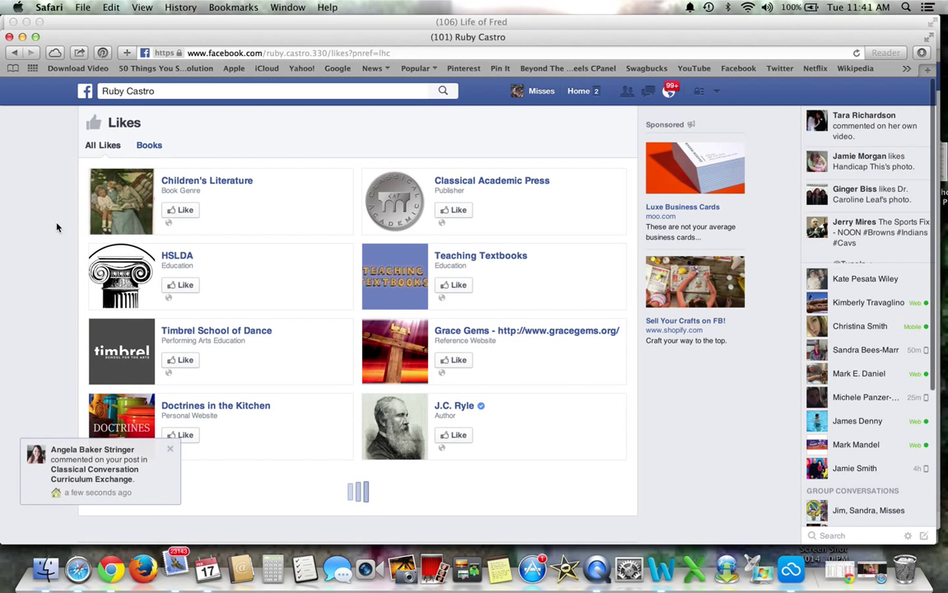
scroll(58, 228, "down", 5)
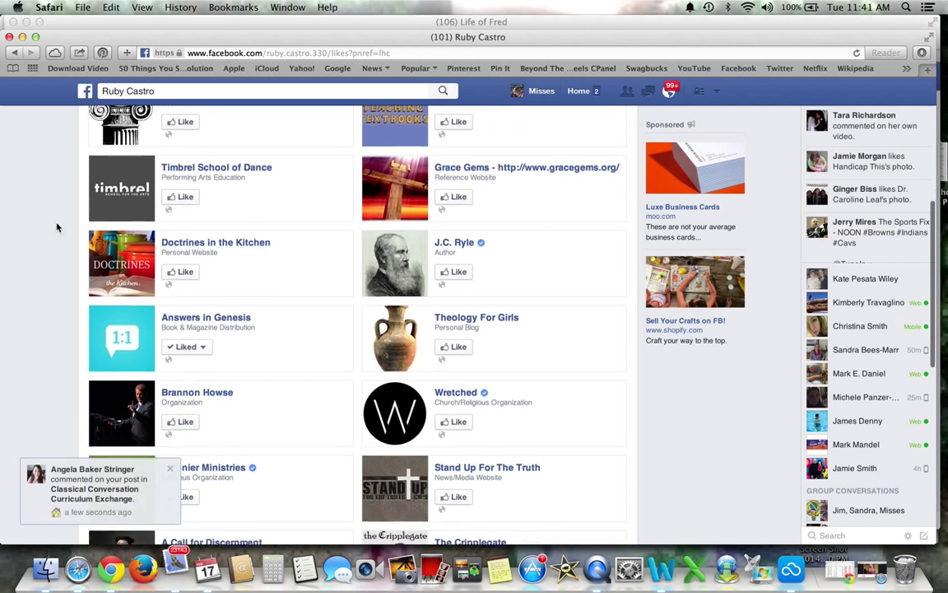
scroll(58, 228, "down", 3)
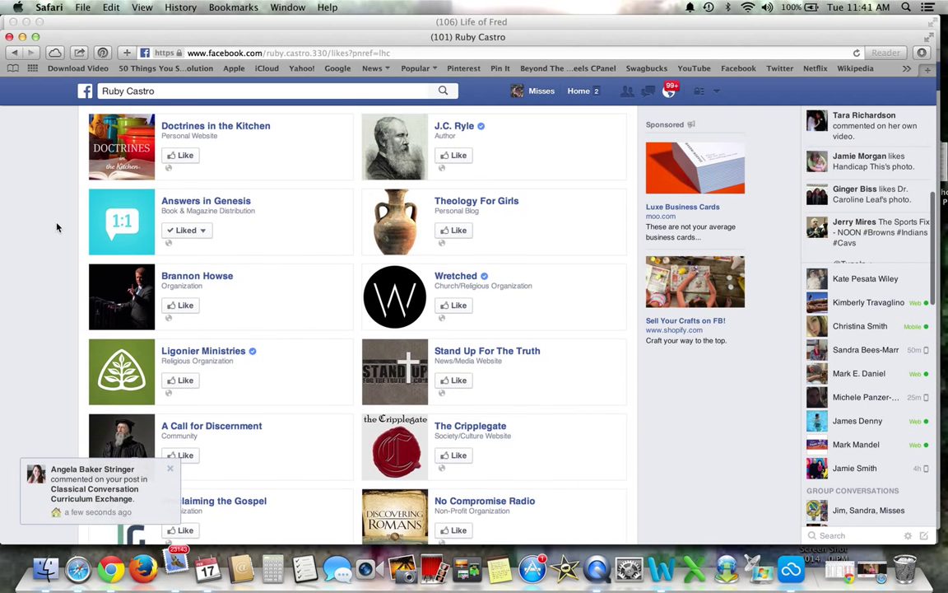
scroll(58, 228, "down", 1)
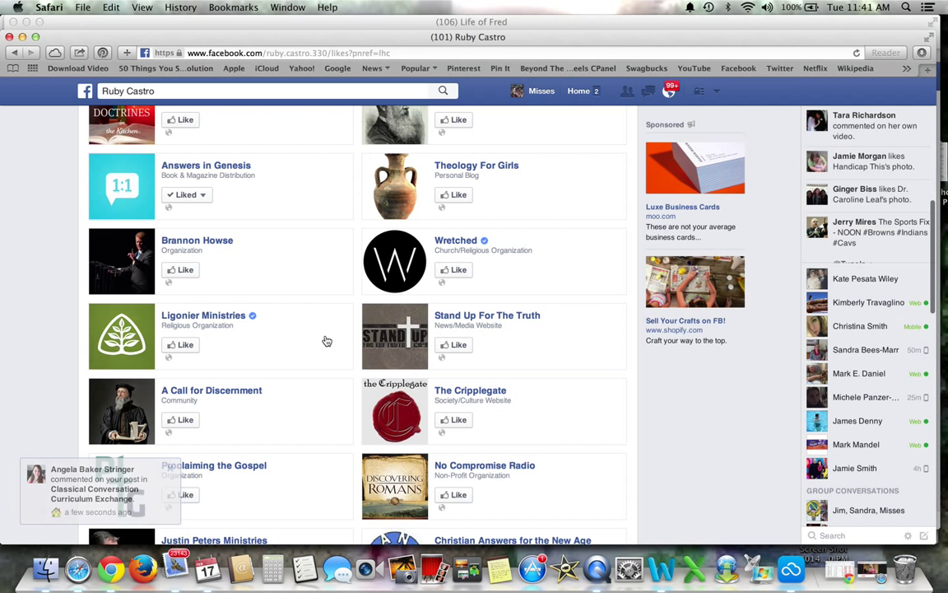
scroll(59, 249, "down", 5)
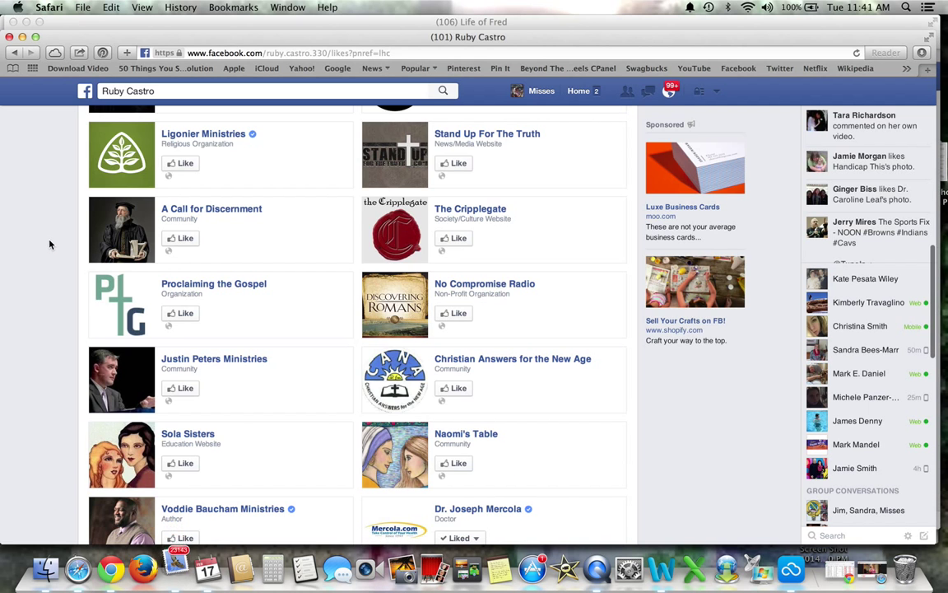
scroll(54, 248, "down", 5)
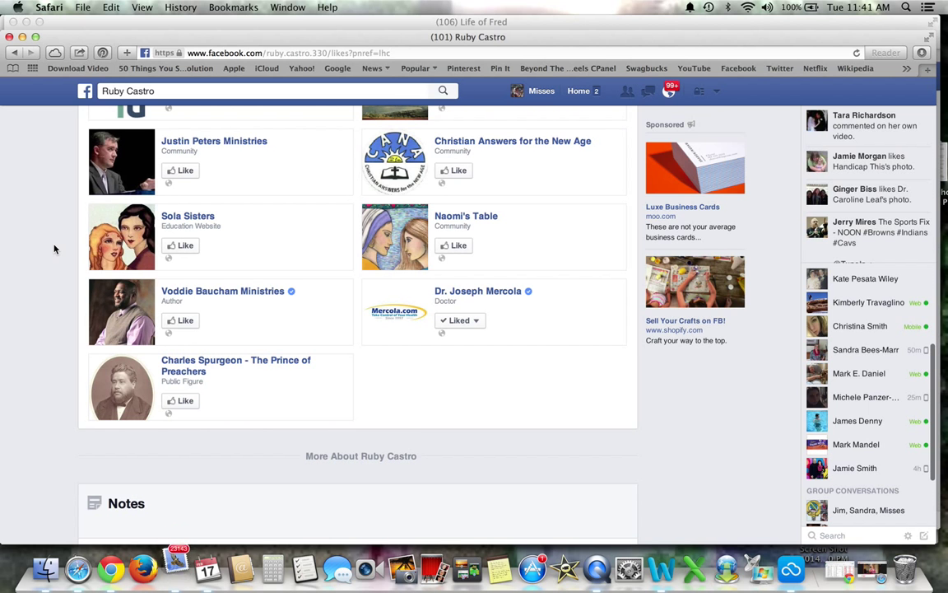
scroll(55, 249, "up", 3)
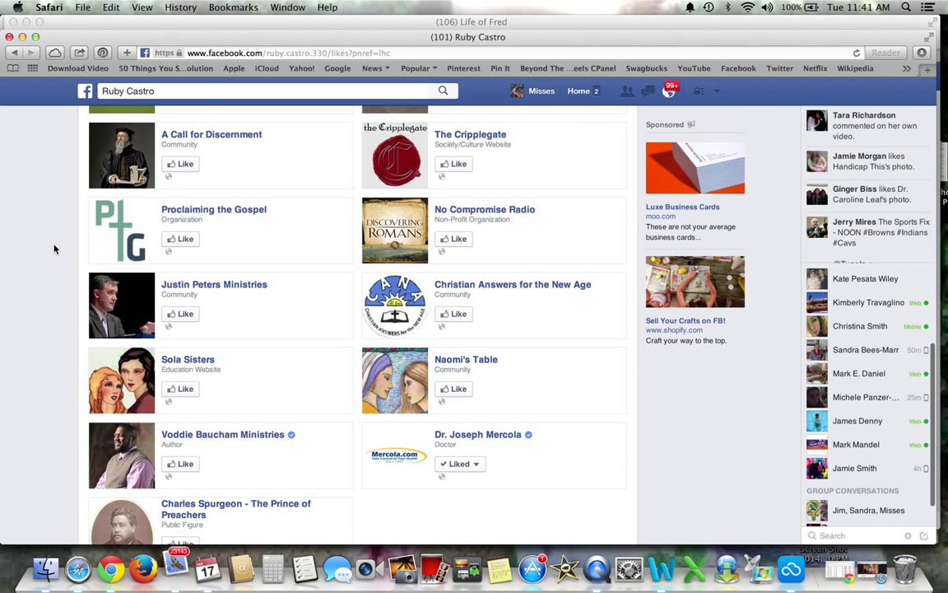
scroll(54, 249, "up", 3)
scroll(55, 249, "up", 8)
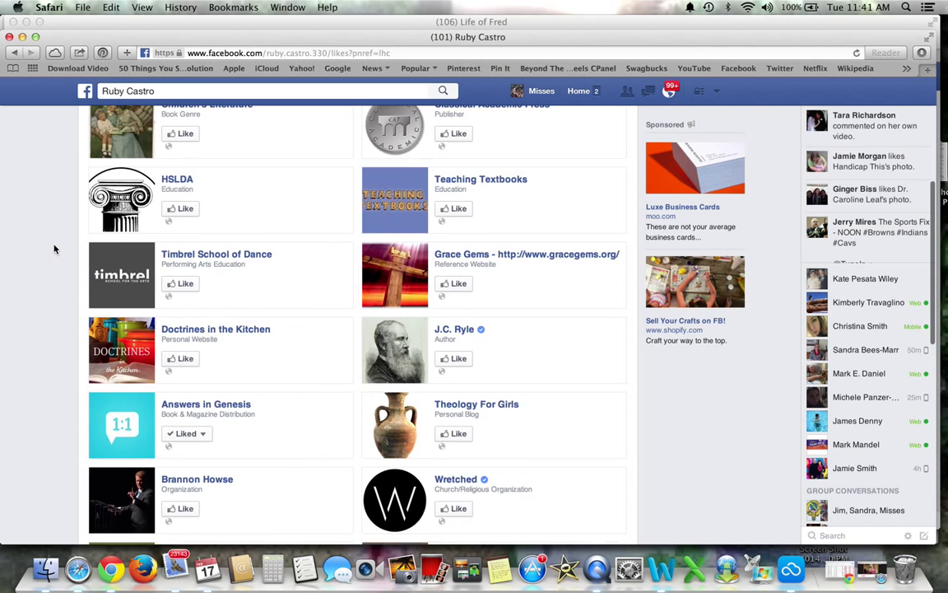
scroll(54, 249, "up", 2)
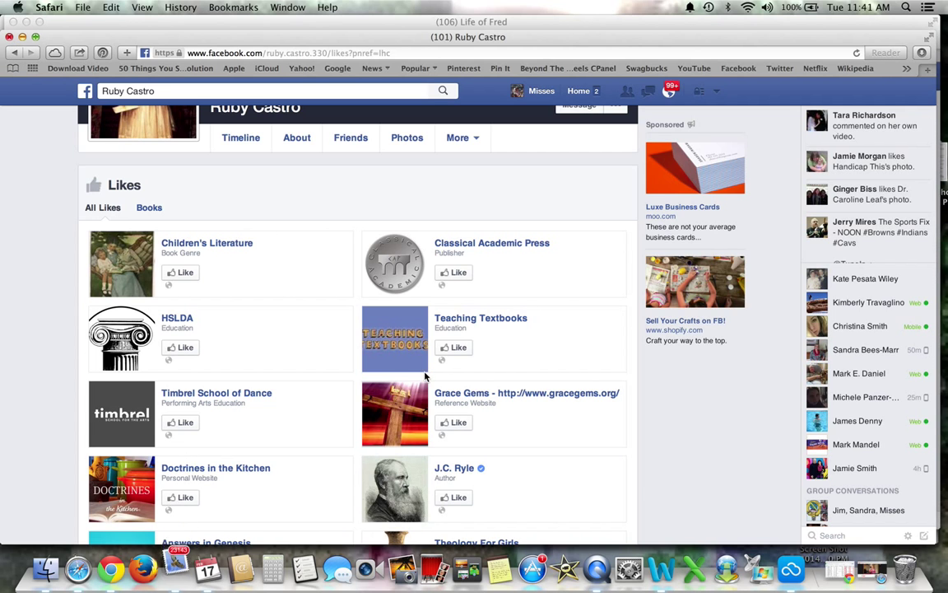
- Approve the vetted member's request, leaving 4 pending, and bring up the next requester's link options
key("super+w")
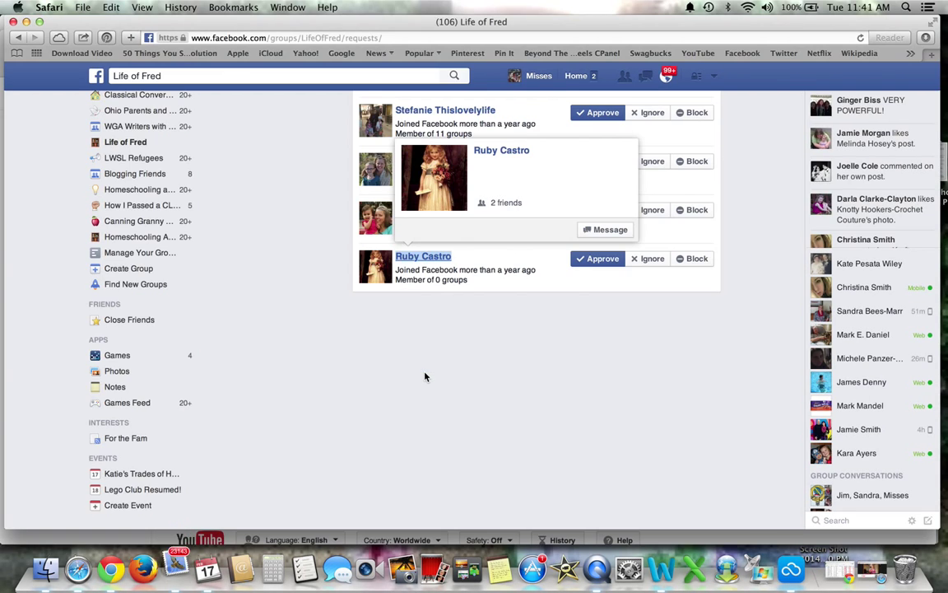
left_click(599, 261)
scroll(484, 294, "up", 5)
scroll(482, 292, "down", 3)
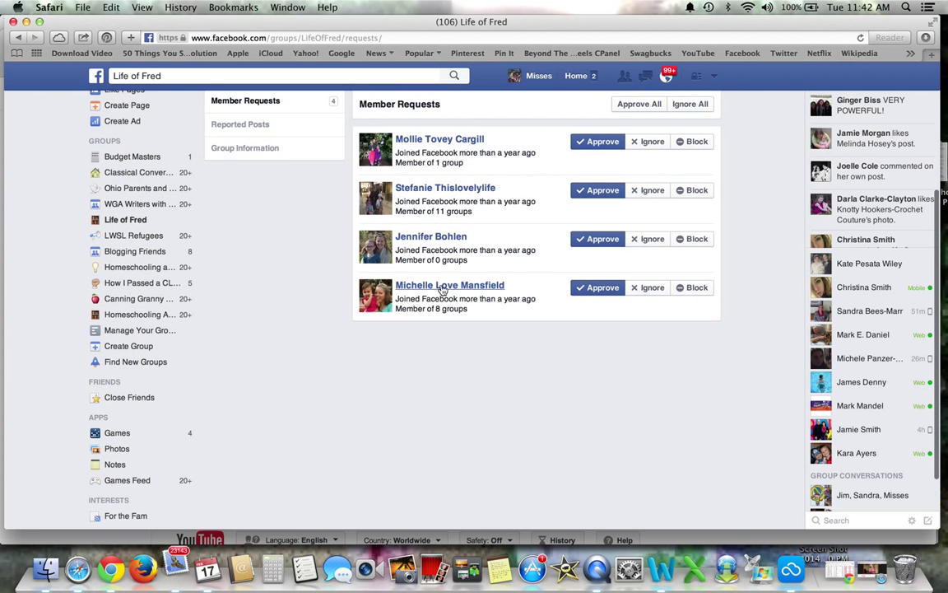
right_click(444, 288)
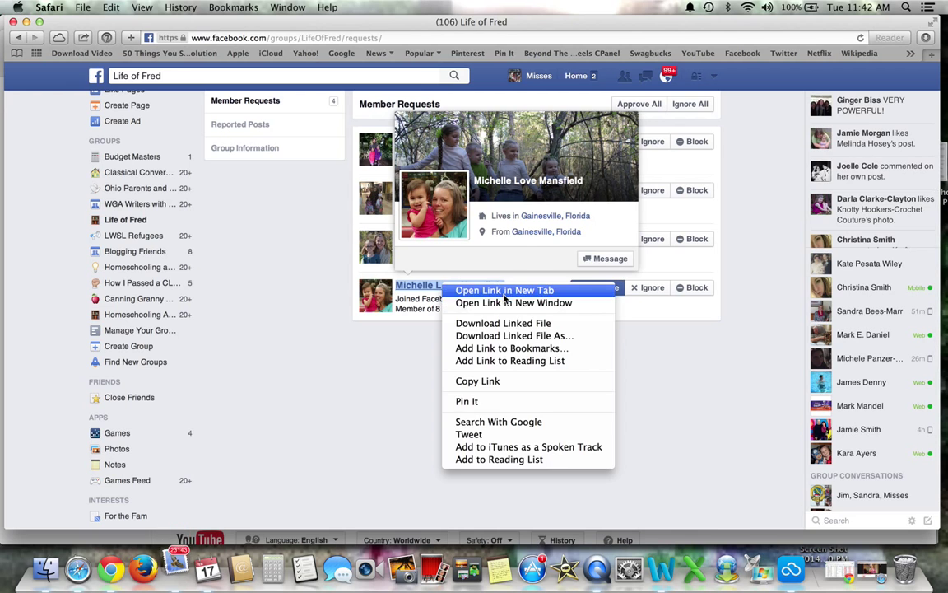
- Open the next requester's profile in a new window and scroll through her timeline posts and back
left_click(512, 305)
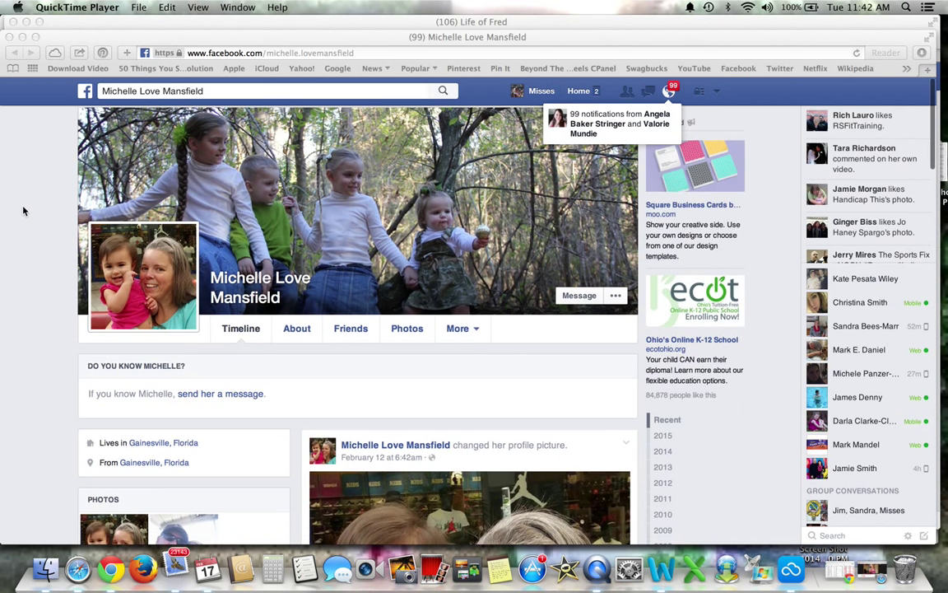
scroll(23, 211, "down", 8)
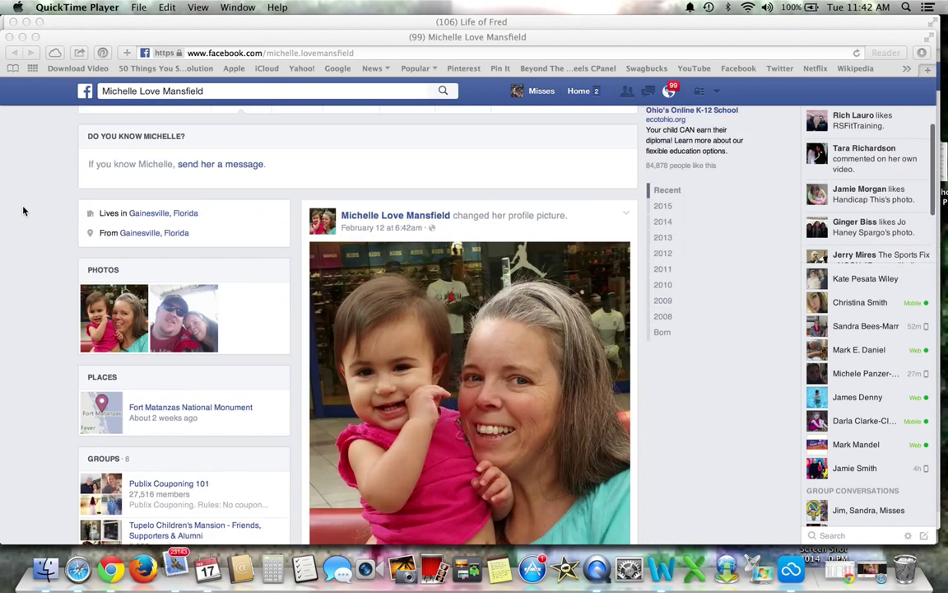
scroll(23, 211, "down", 3)
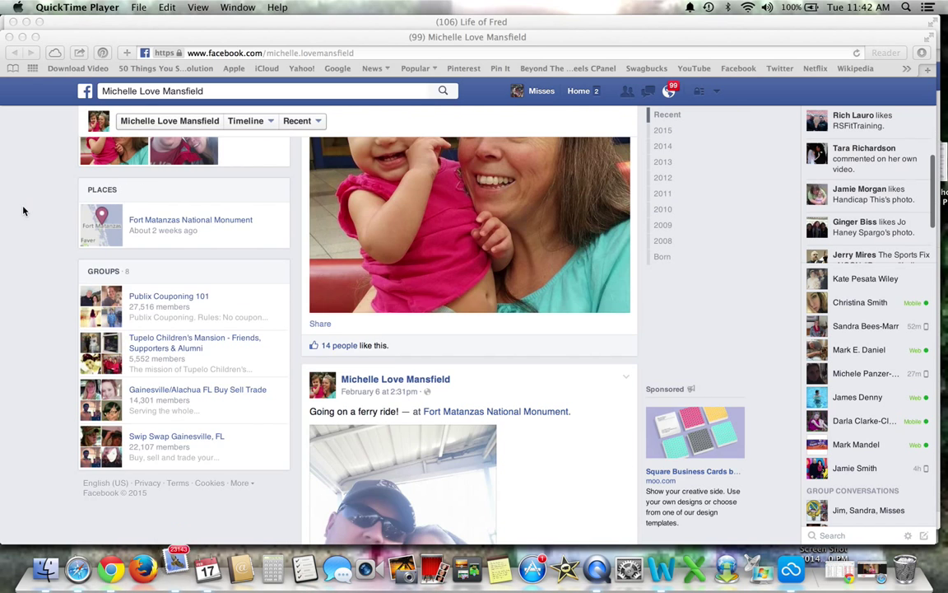
scroll(23, 211, "down", 3)
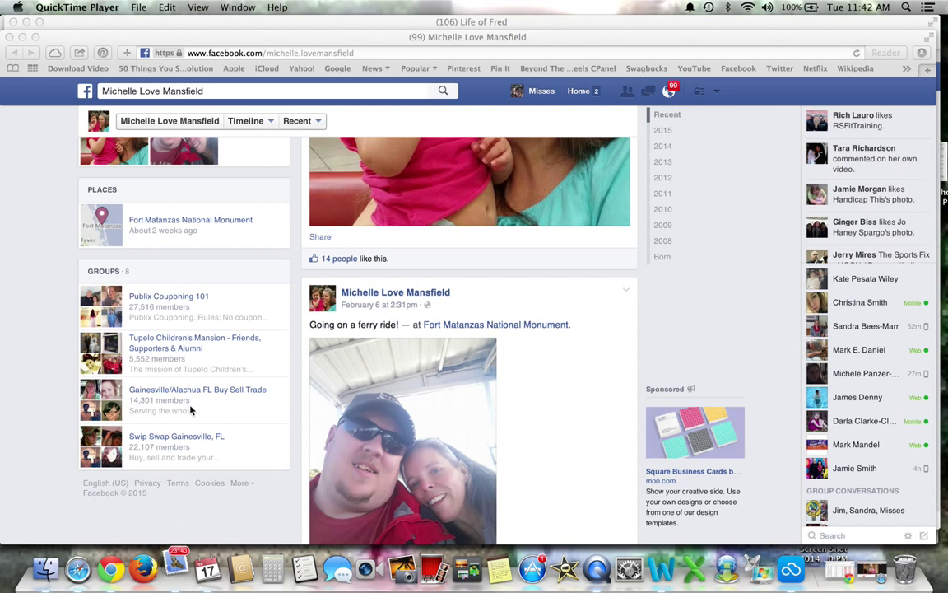
scroll(219, 395, "down", 8)
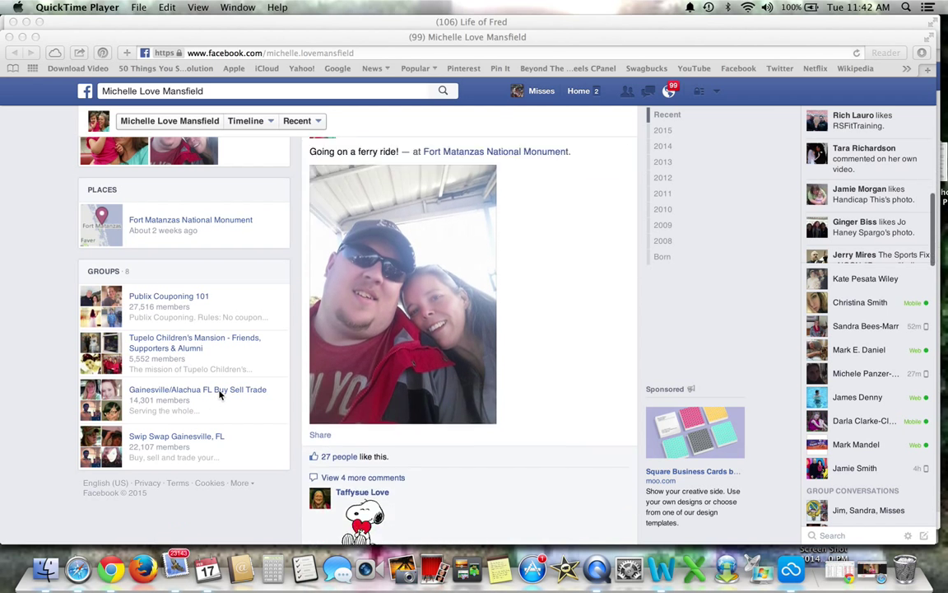
scroll(219, 396, "down", 10)
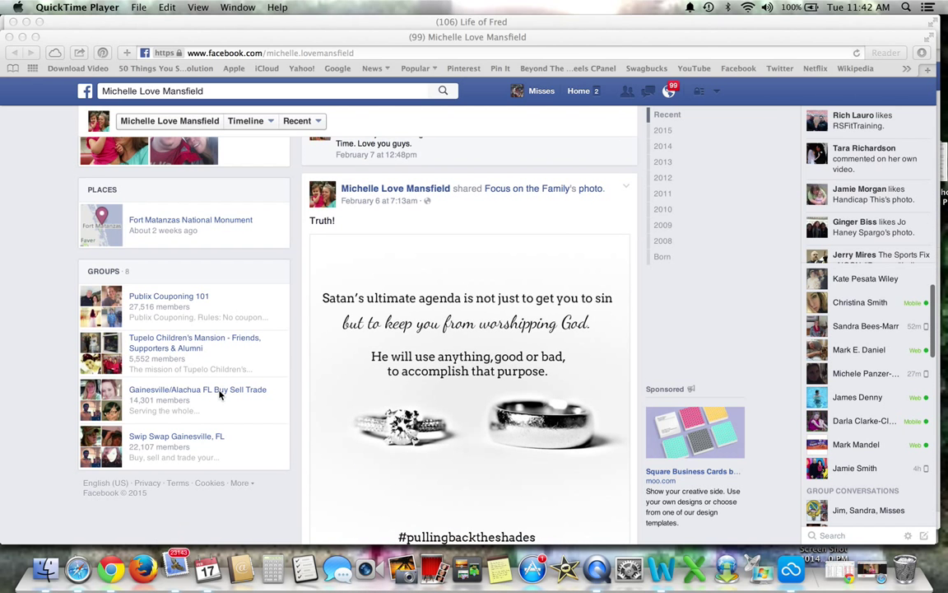
scroll(219, 395, "down", 3)
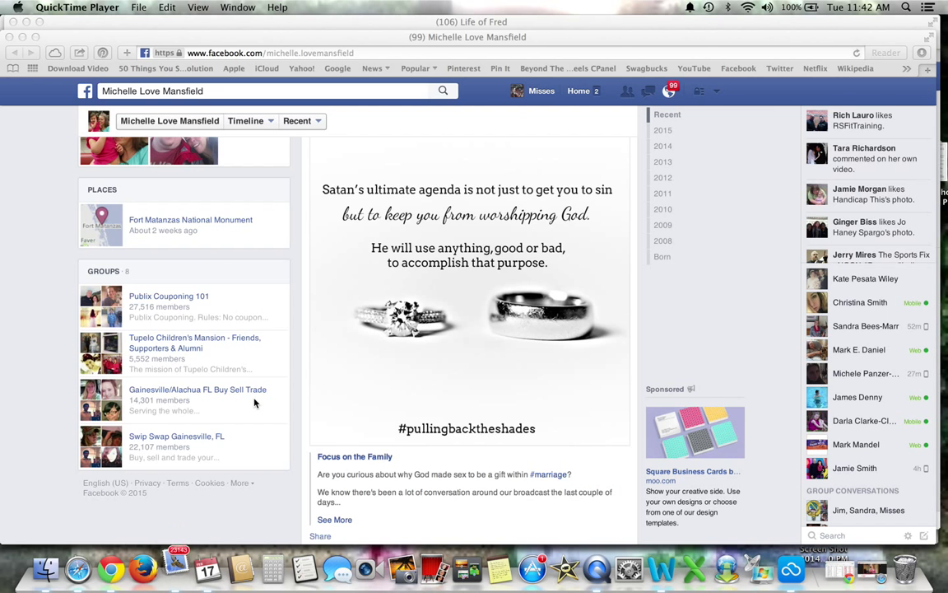
scroll(254, 403, "down", 8)
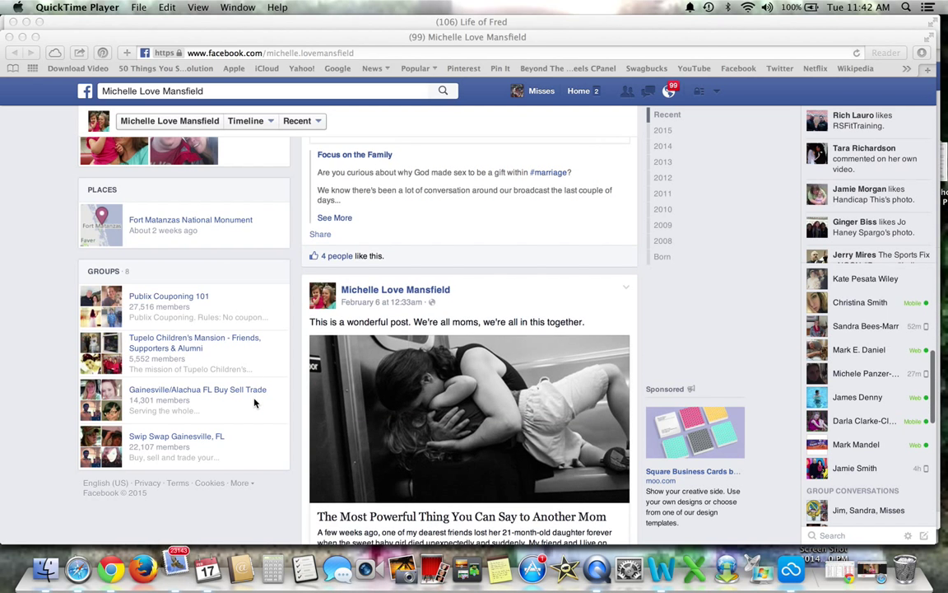
scroll(255, 402, "down", 6)
scroll(255, 402, "down", 10)
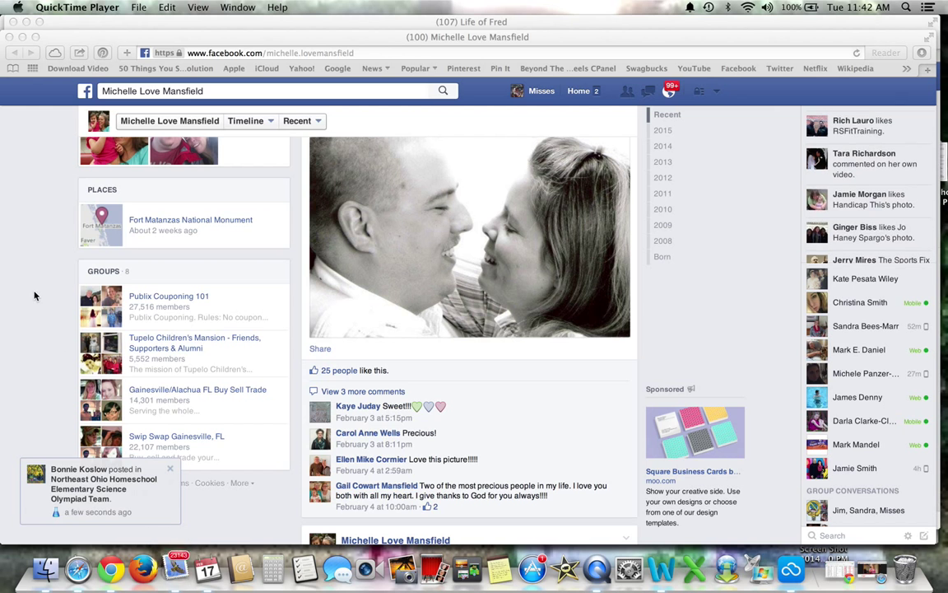
scroll(33, 296, "down", 7)
scroll(35, 297, "down", 6)
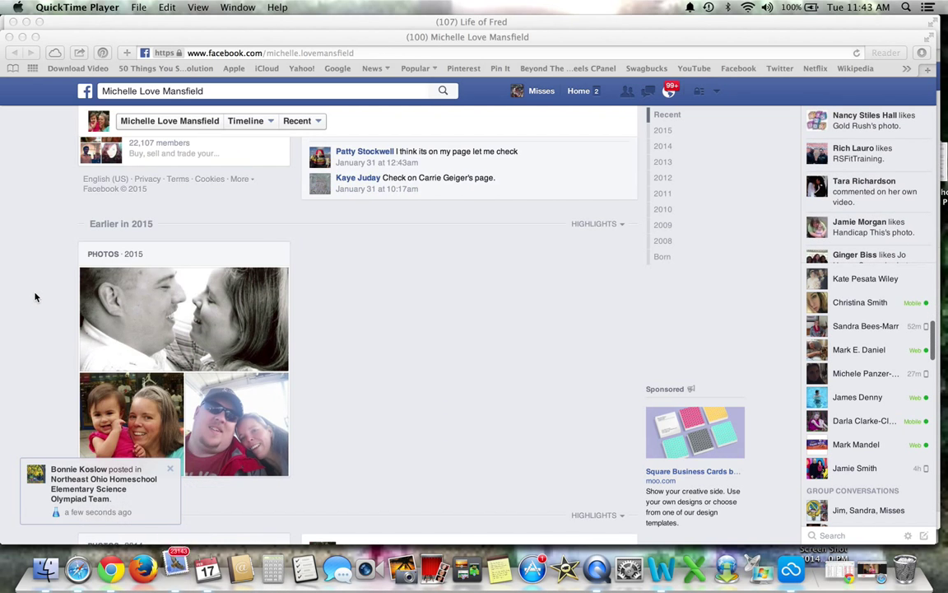
scroll(35, 297, "up", 15)
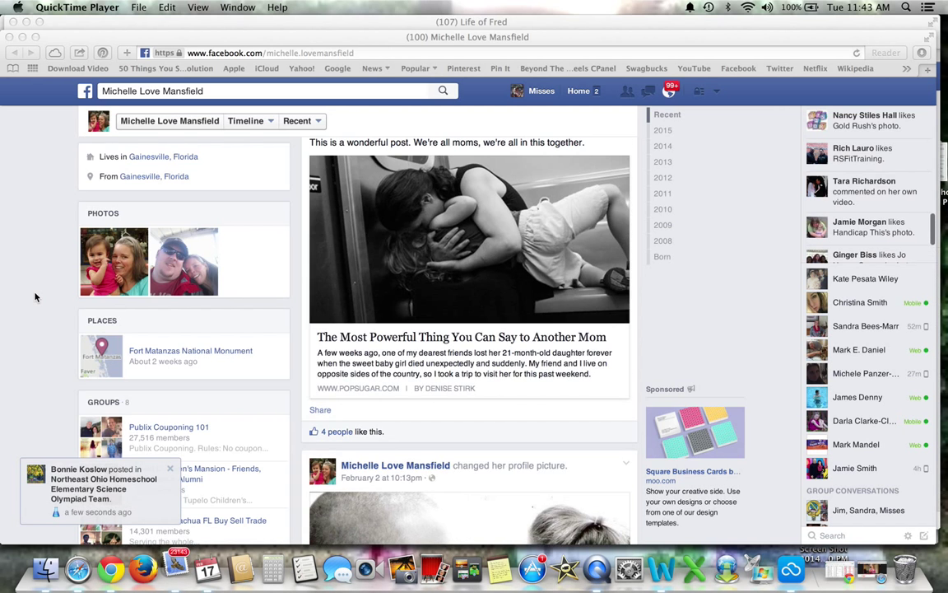
scroll(35, 297, "up", 4)
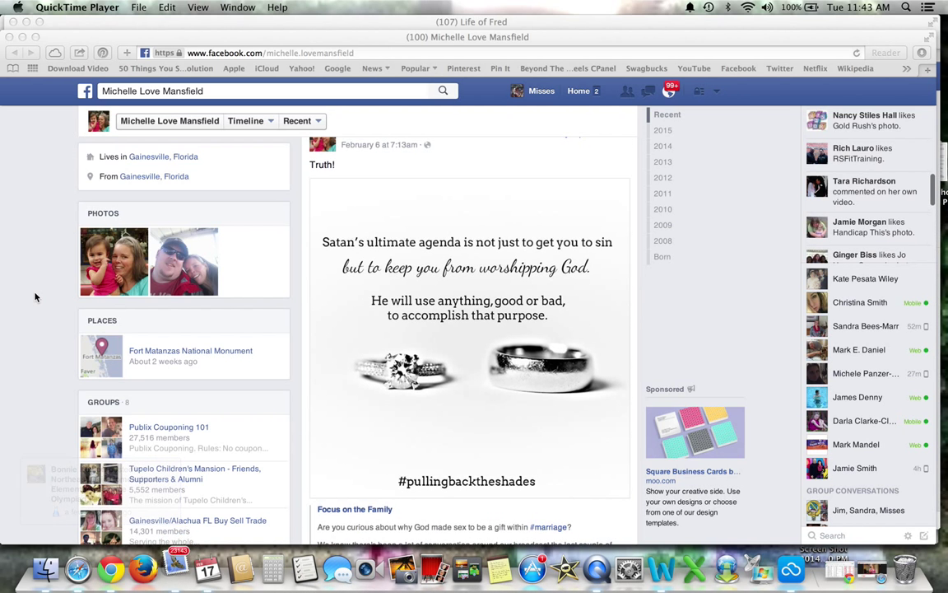
scroll(36, 297, "up", 12)
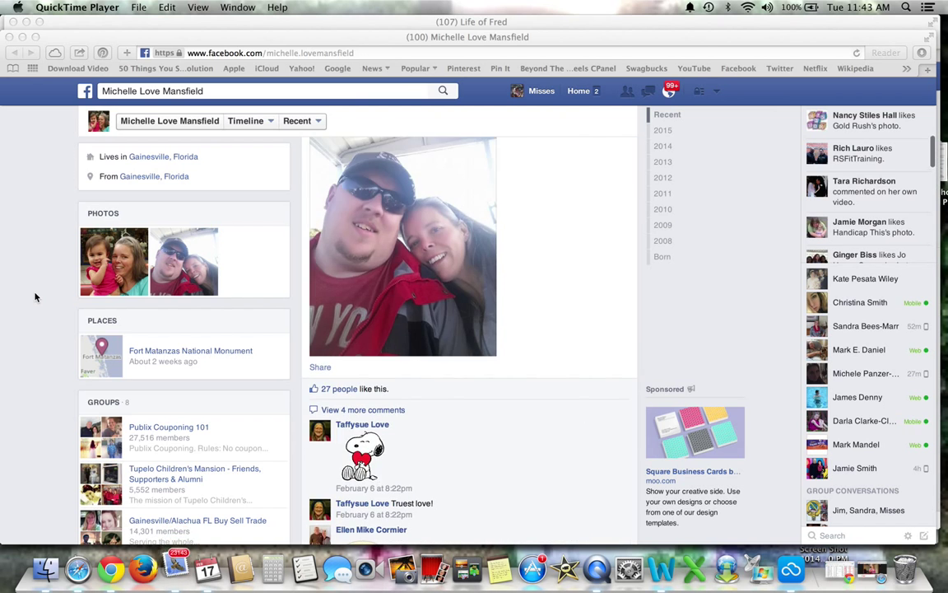
scroll(36, 297, "up", 8)
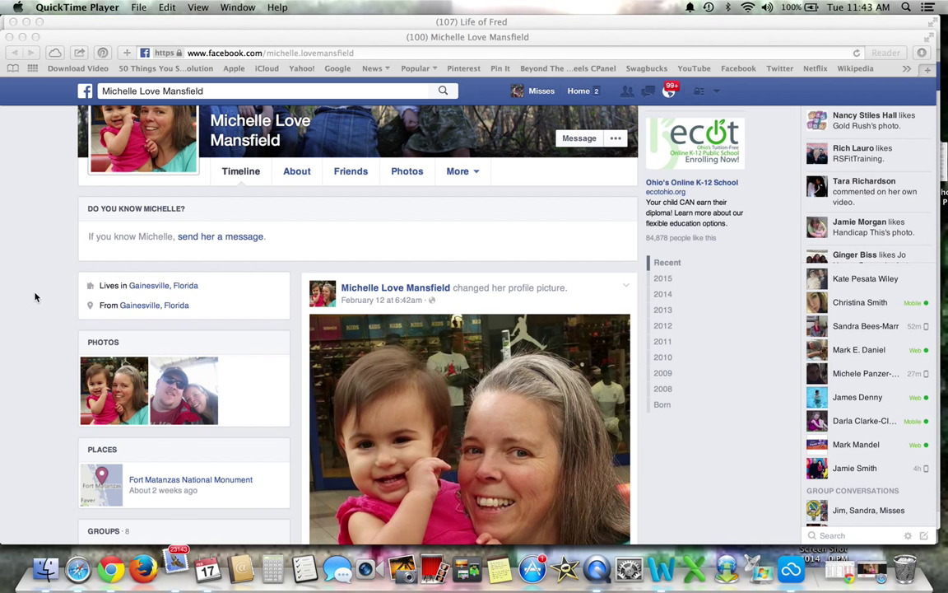
- Scroll further through the Gainesville, Florida requester's profile to finish vetting her
scroll(35, 298, "up", 4)
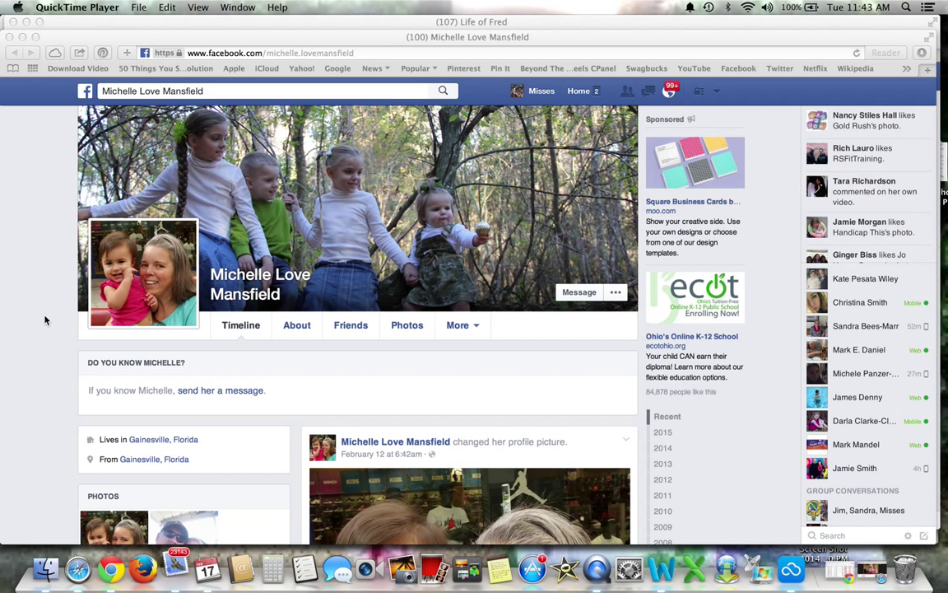
scroll(45, 319, "down", 5)
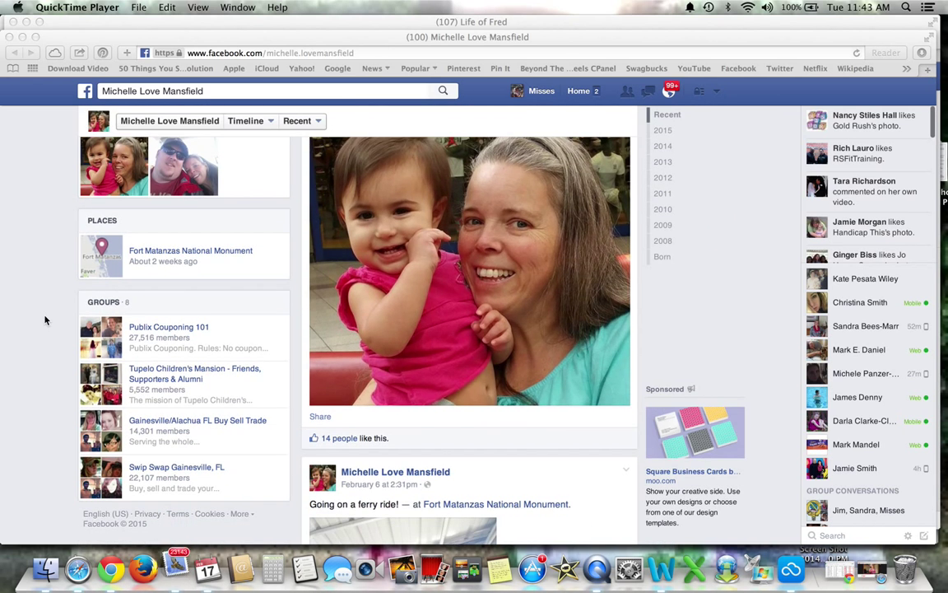
scroll(46, 320, "down", 6)
scroll(45, 320, "down", 8)
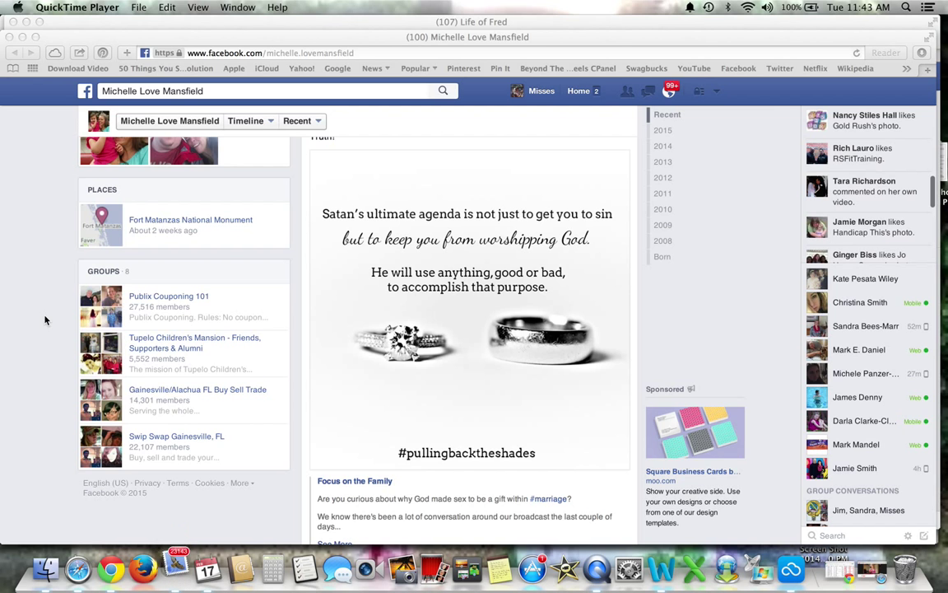
scroll(45, 320, "down", 3)
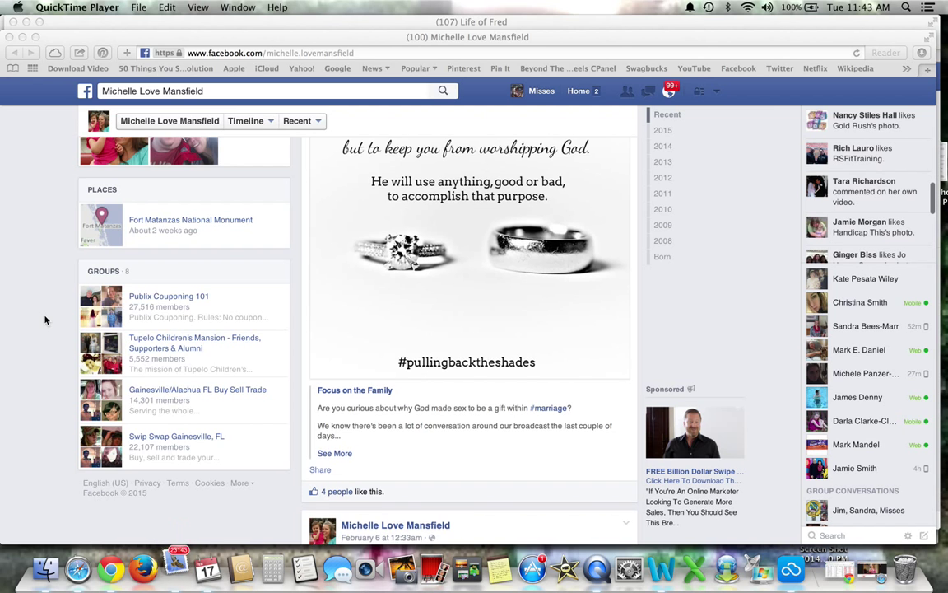
scroll(45, 319, "down", 8)
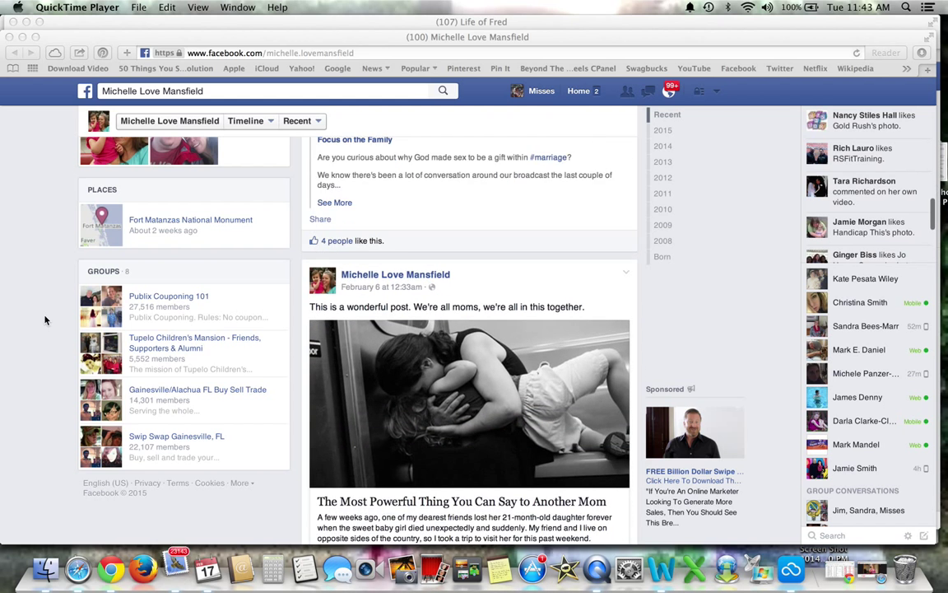
scroll(45, 319, "down", 1)
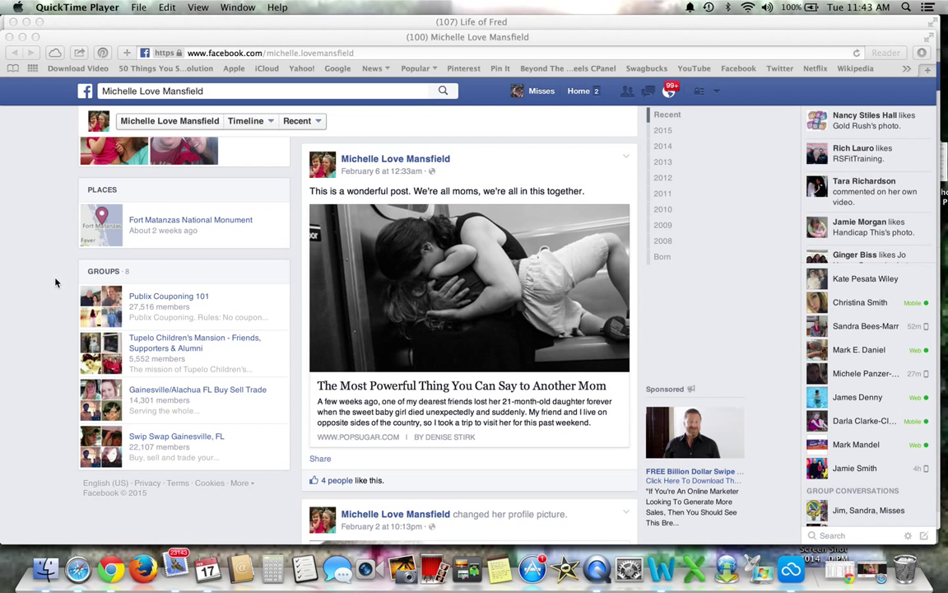
scroll(55, 282, "down", 5)
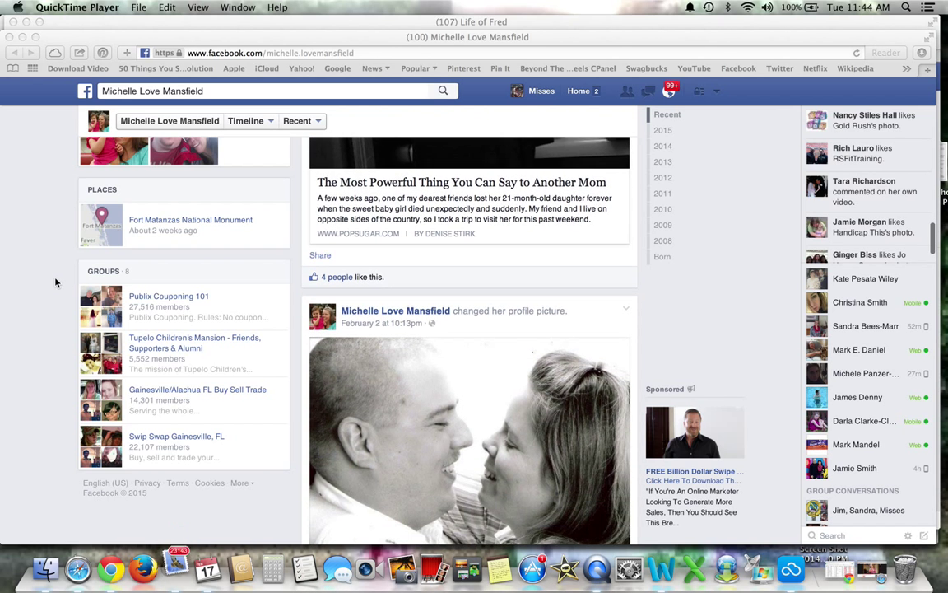
- Approve her membership request, leaving 3 pending, and go to the Life of Fred main page
left_click(74, 24)
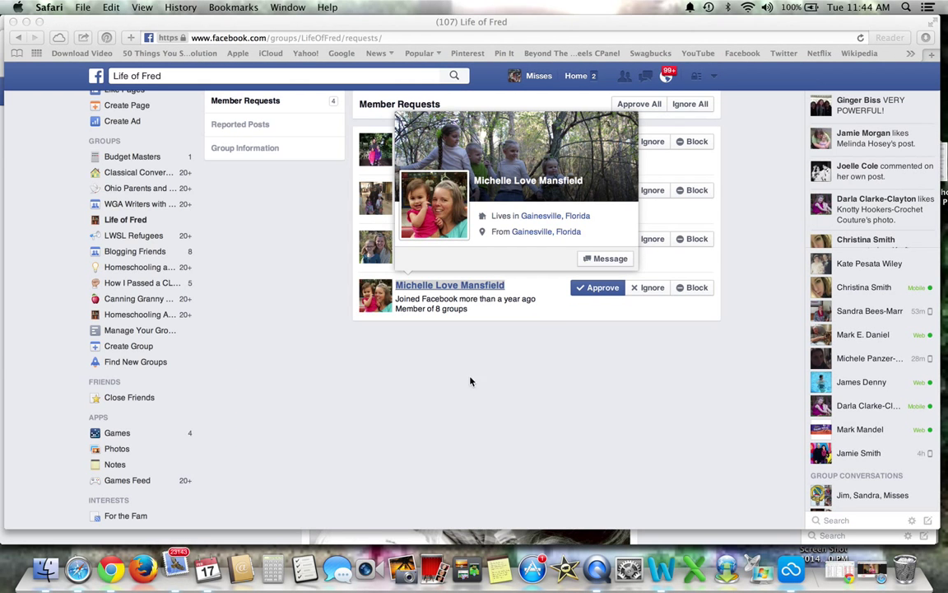
left_click(598, 287)
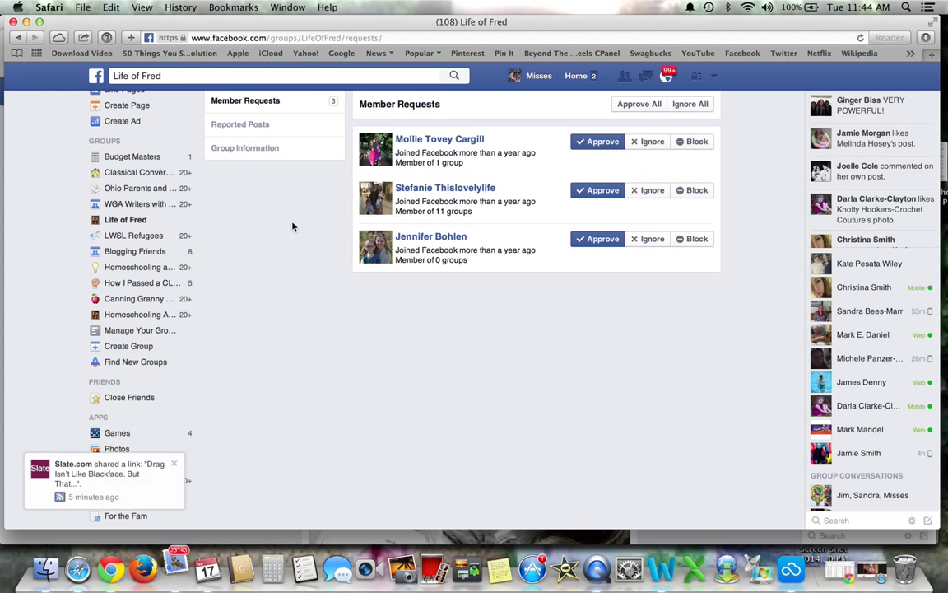
scroll(292, 225, "up", 3)
scroll(292, 225, "up", 1)
left_click(248, 270)
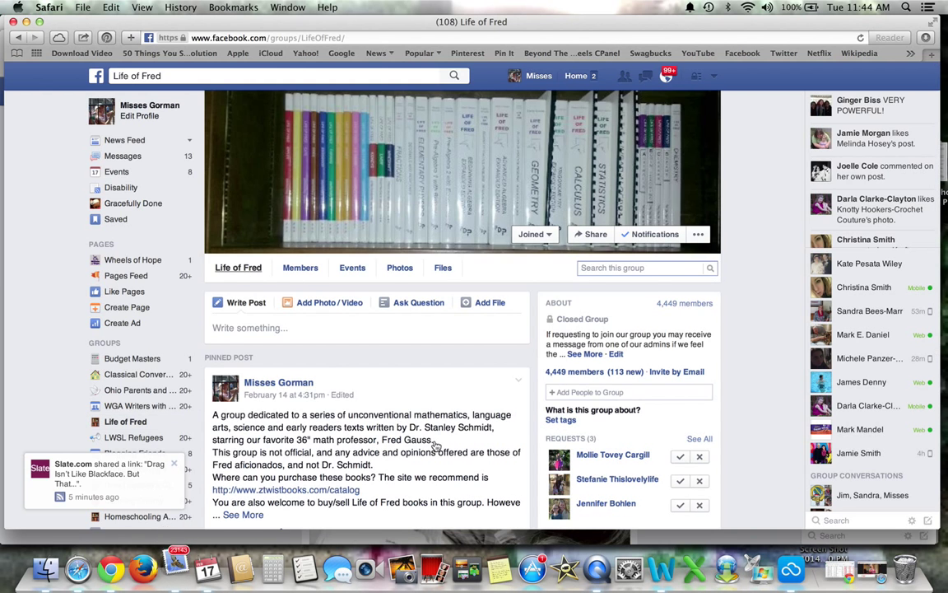
- Like the group post asking for a coefficient-of-force video
scroll(435, 446, "down", 10)
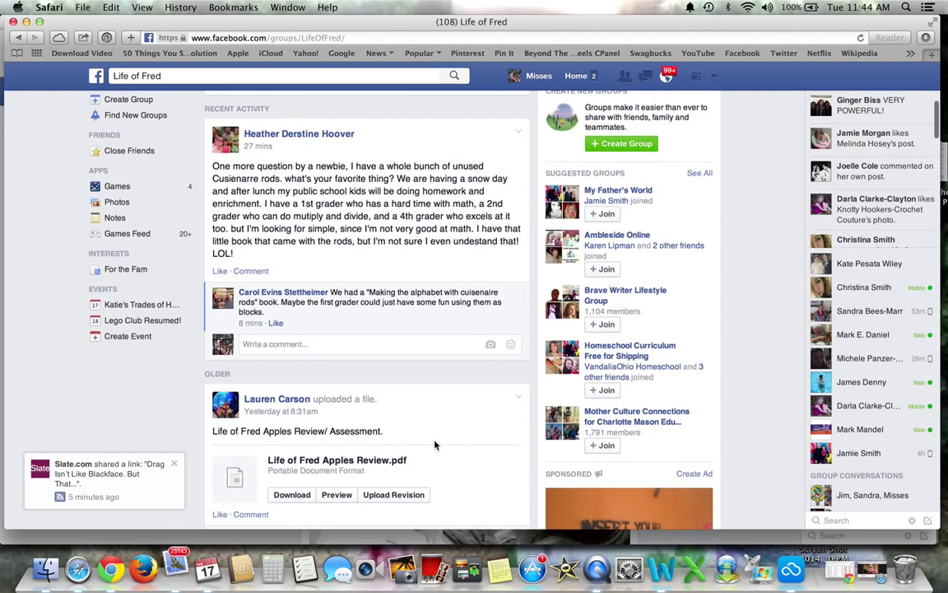
scroll(435, 445, "up", 4)
scroll(435, 445, "down", 3)
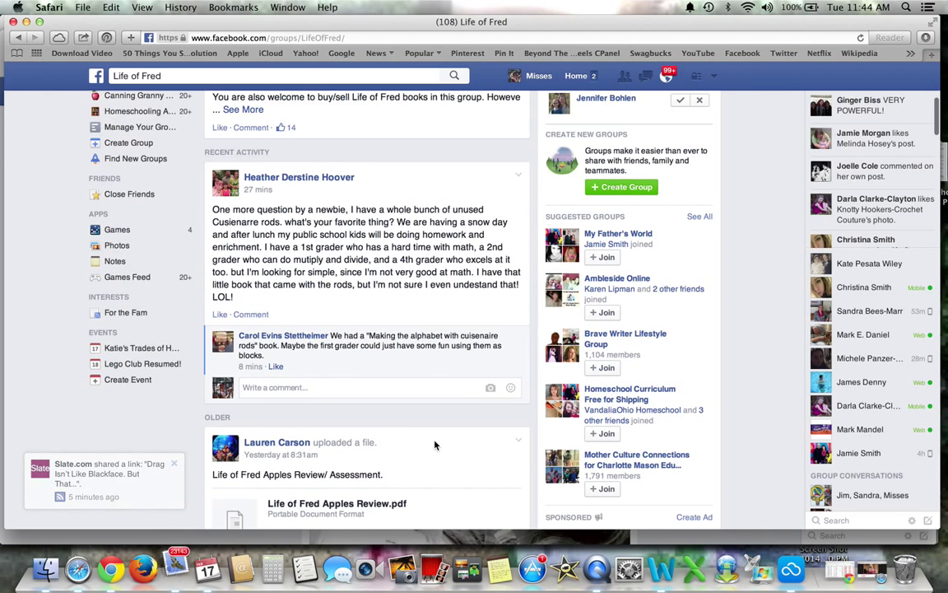
scroll(434, 446, "down", 7)
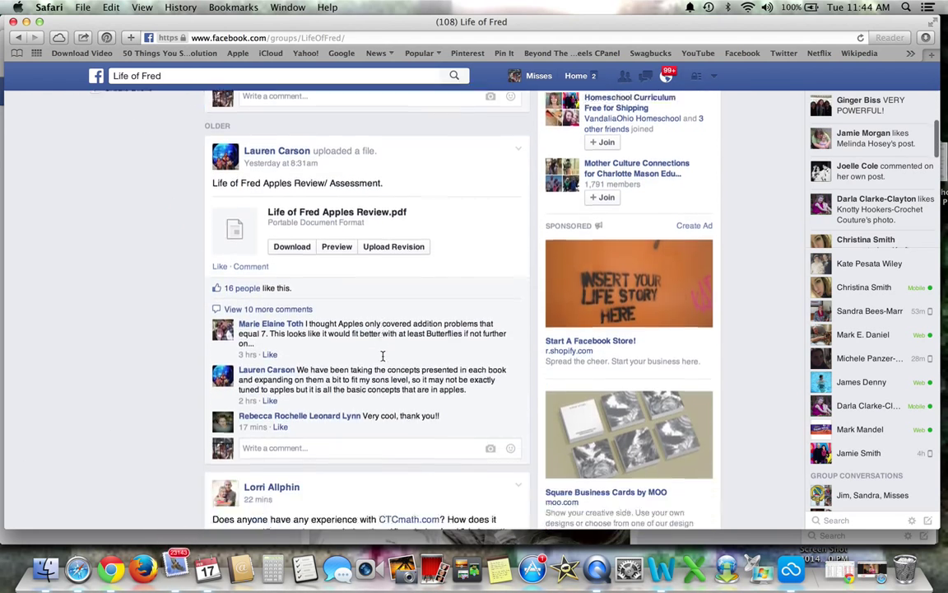
scroll(382, 356, "down", 8)
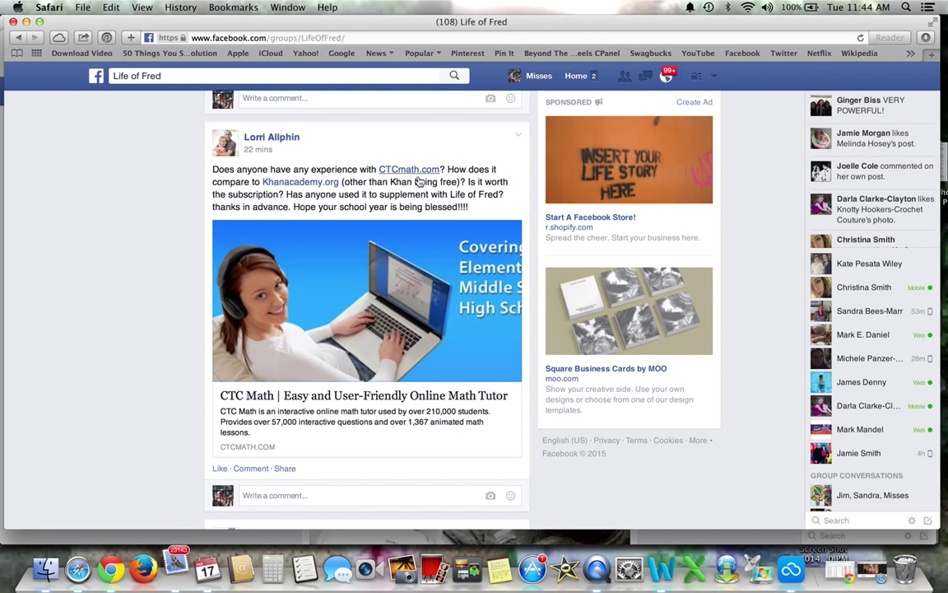
scroll(381, 262, "down", 1)
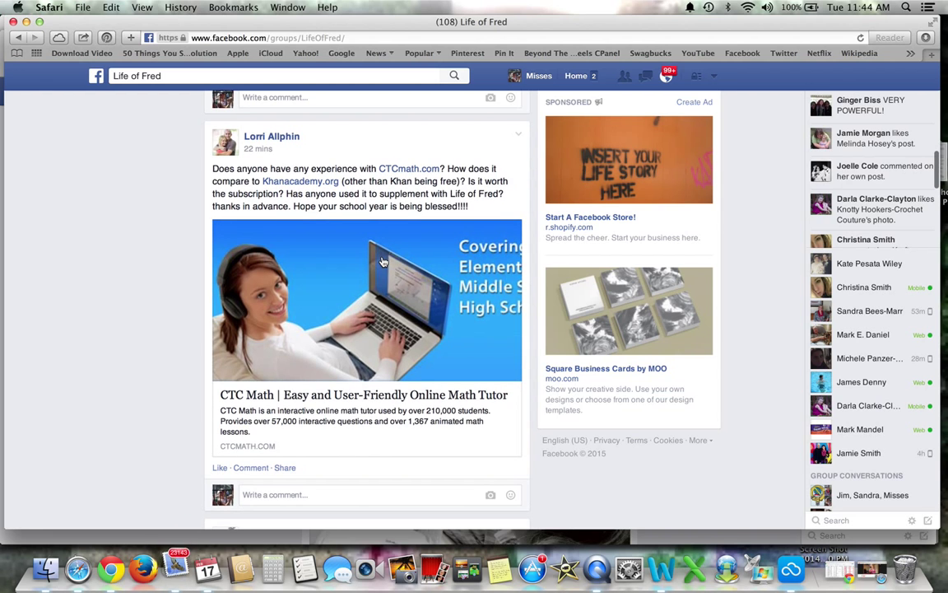
scroll(382, 262, "down", 3)
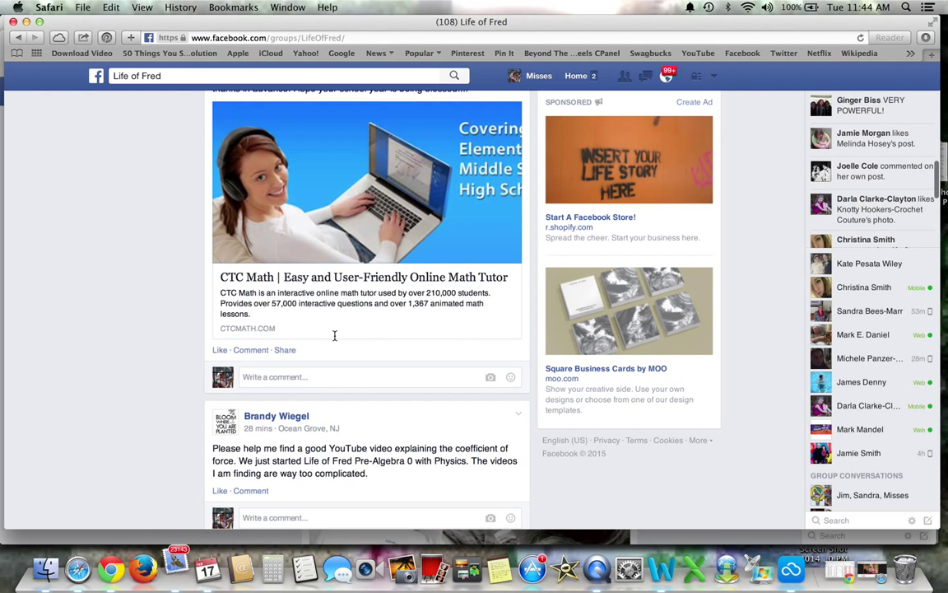
scroll(334, 335, "down", 5)
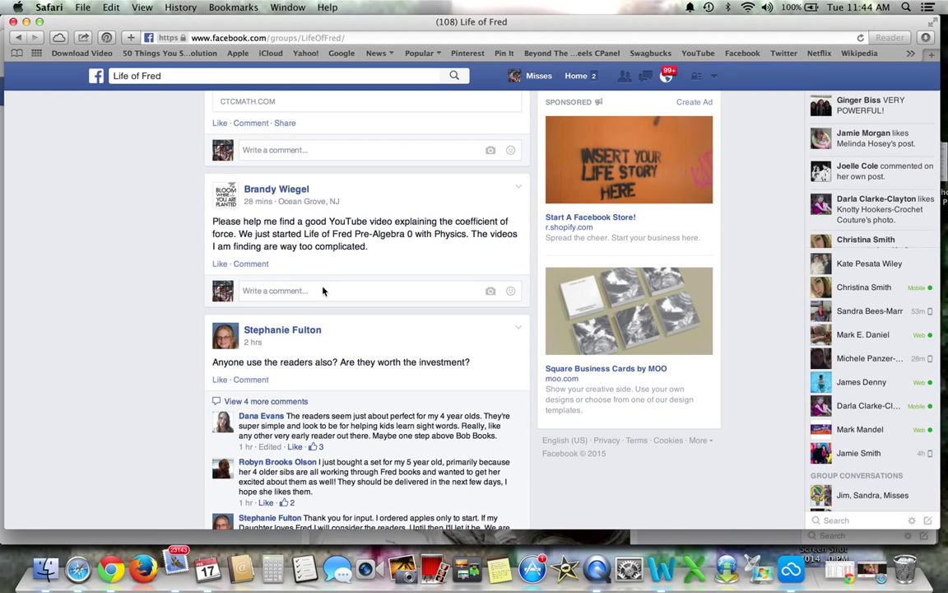
scroll(385, 313, "down", 8)
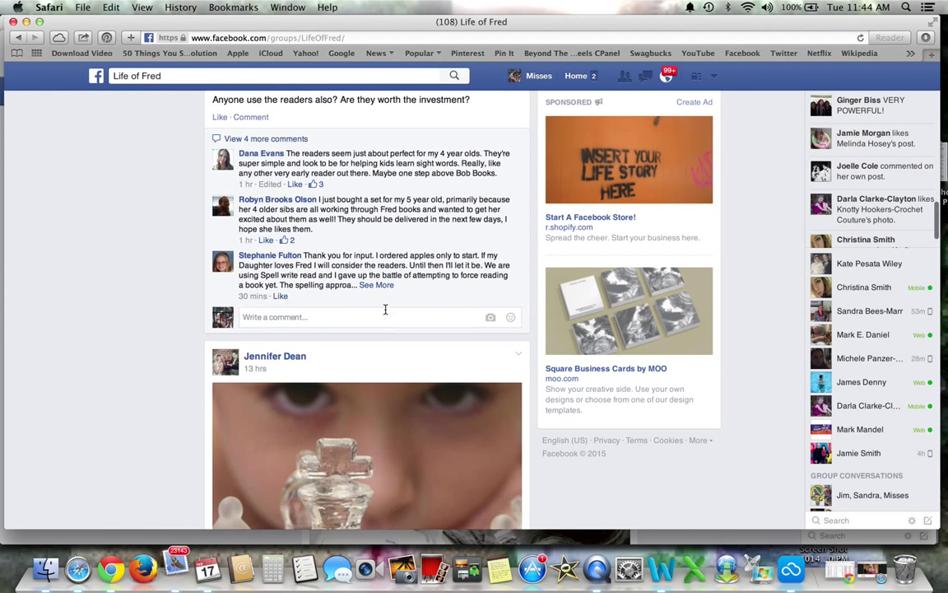
scroll(383, 309, "up", 4)
scroll(320, 215, "up", 5)
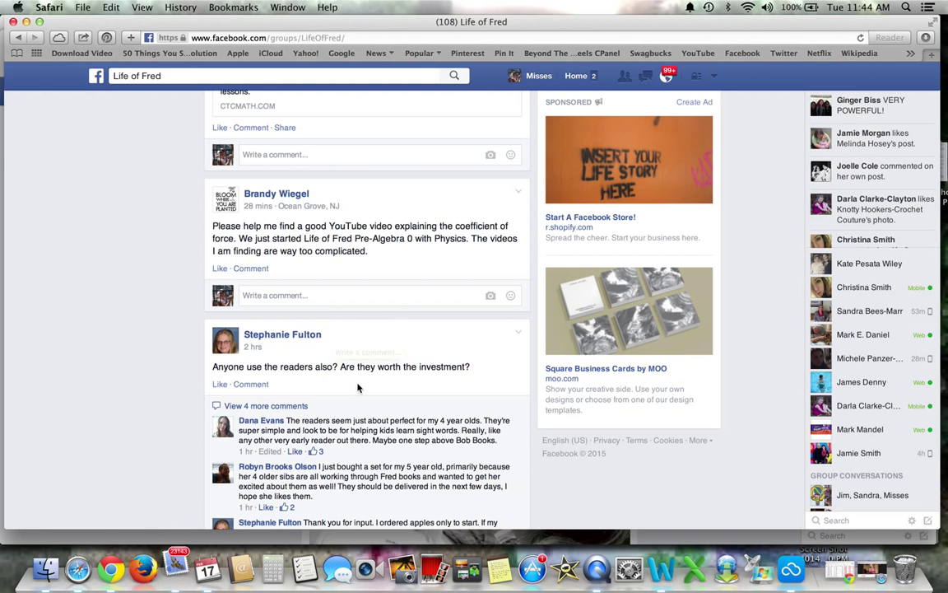
left_click(219, 268)
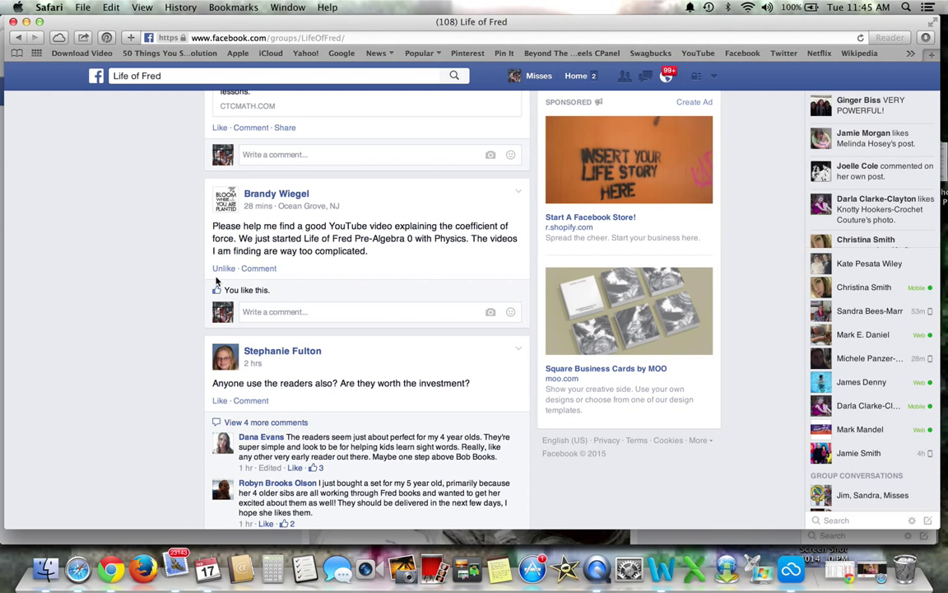
- Expand the 4 remaining comments on the readers question and read down the feed
scroll(176, 288, "down", 5)
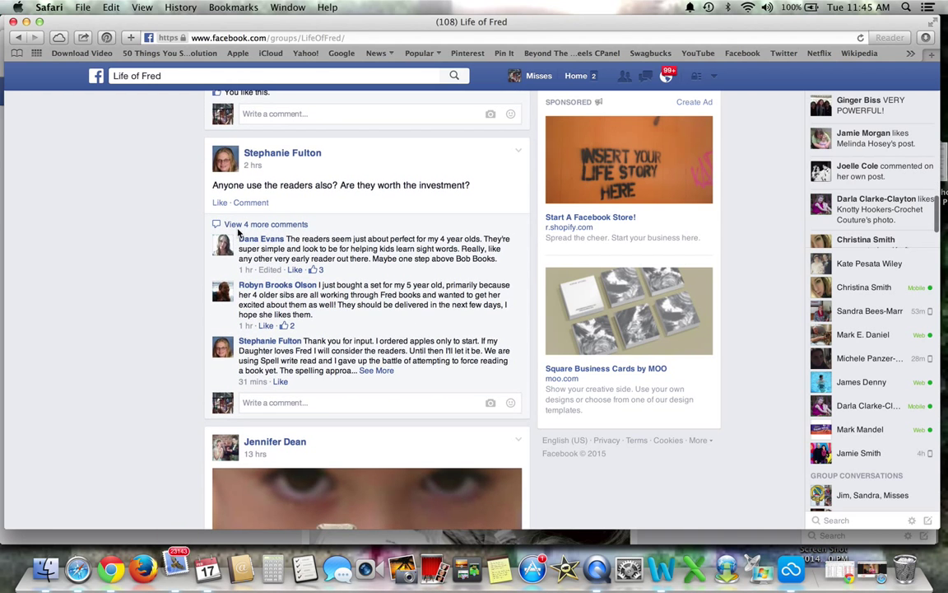
left_click(240, 225)
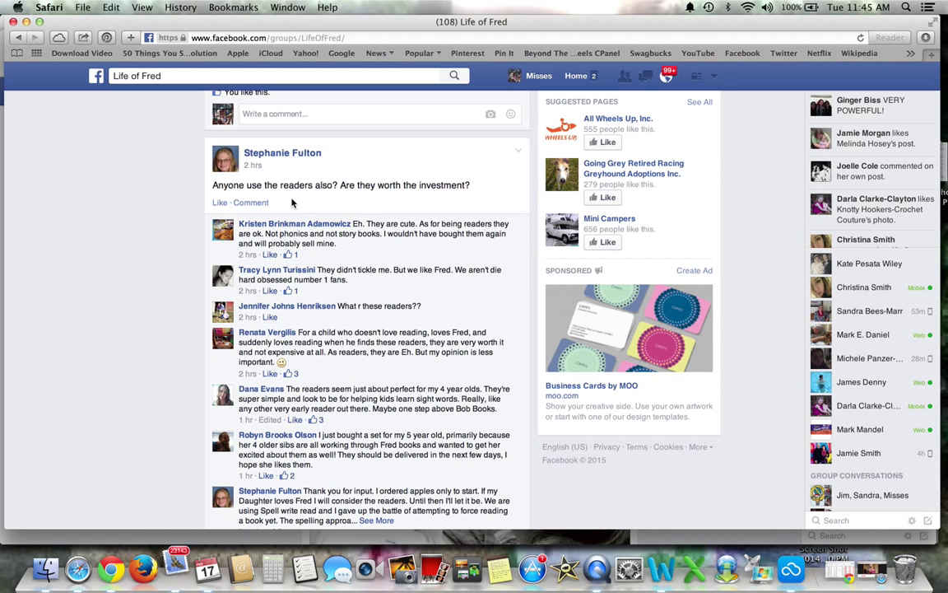
scroll(172, 198, "down", 2)
scroll(172, 198, "down", 1)
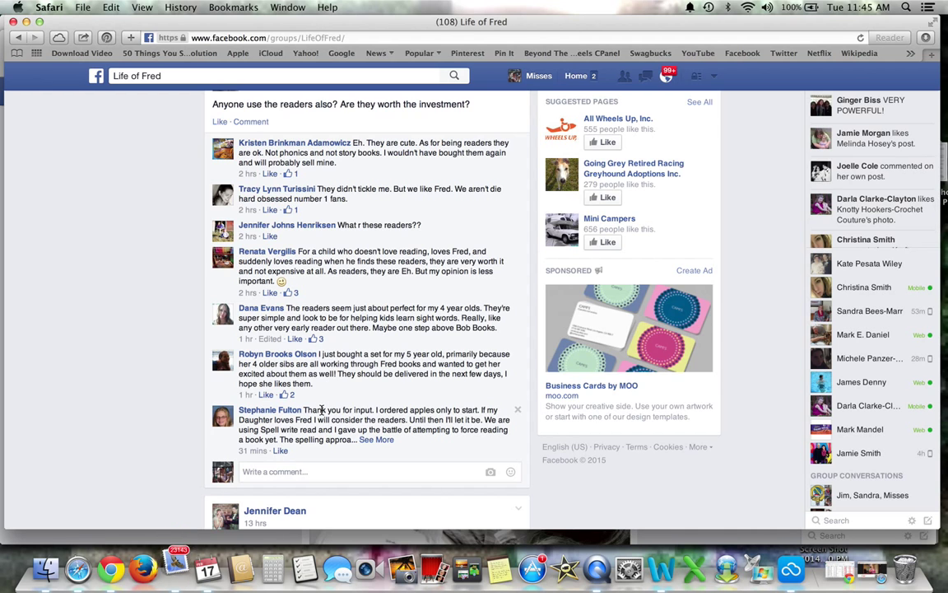
scroll(130, 360, "down", 10)
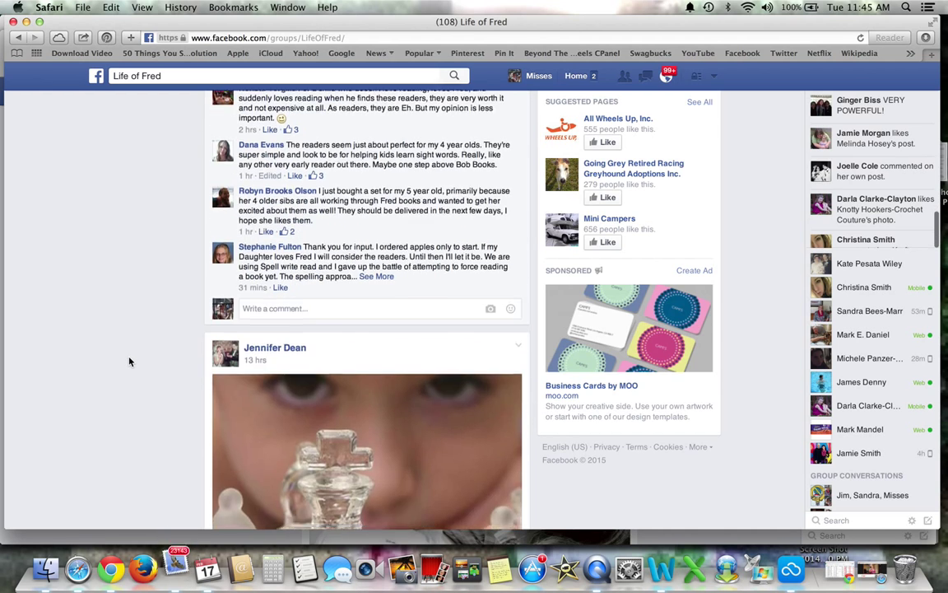
scroll(129, 361, "down", 8)
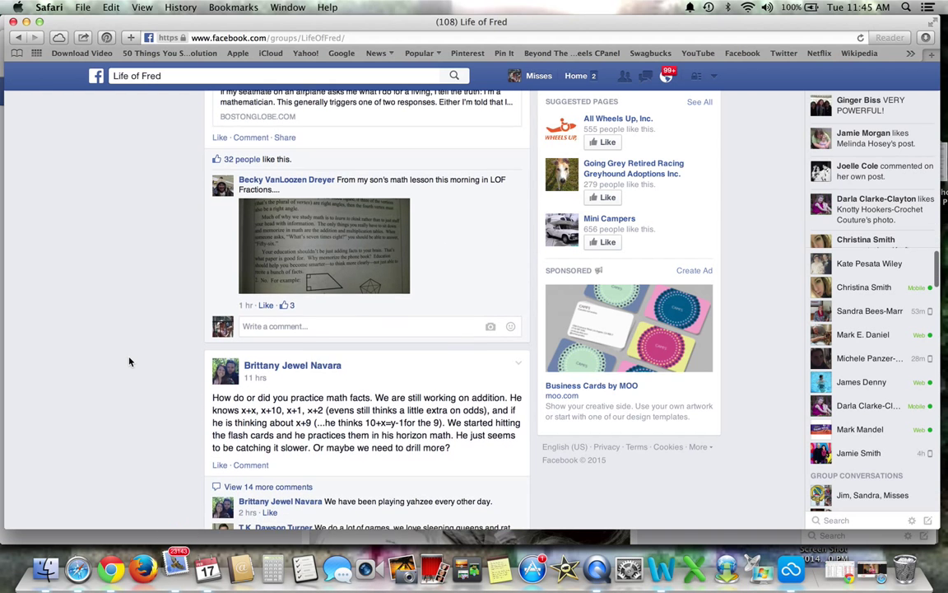
scroll(129, 360, "down", 4)
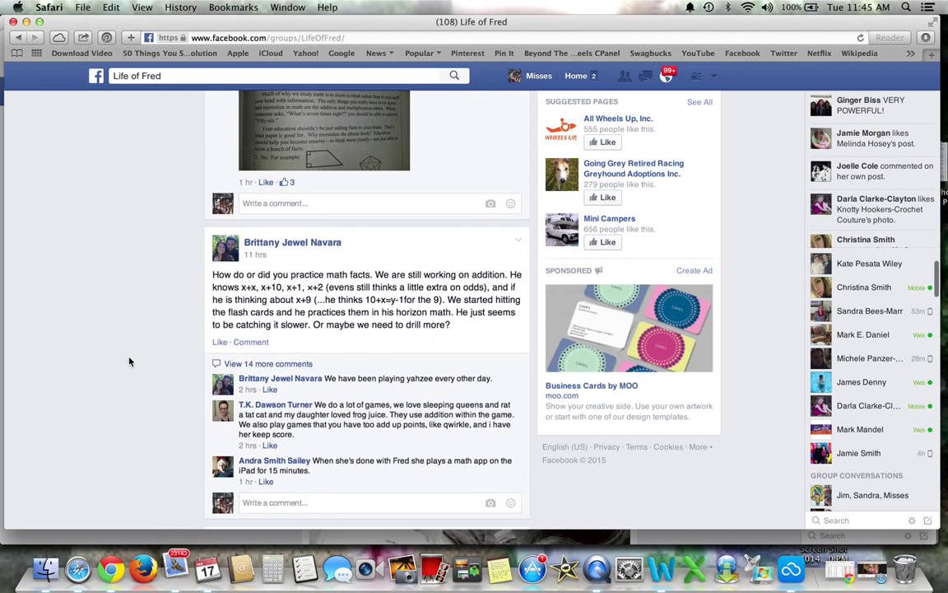
scroll(129, 360, "down", 8)
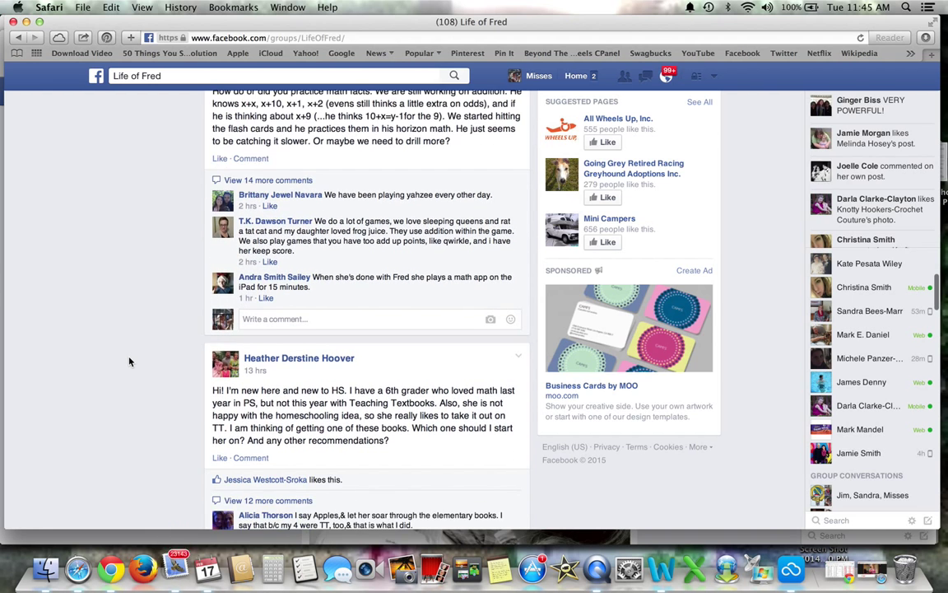
scroll(130, 360, "down", 7)
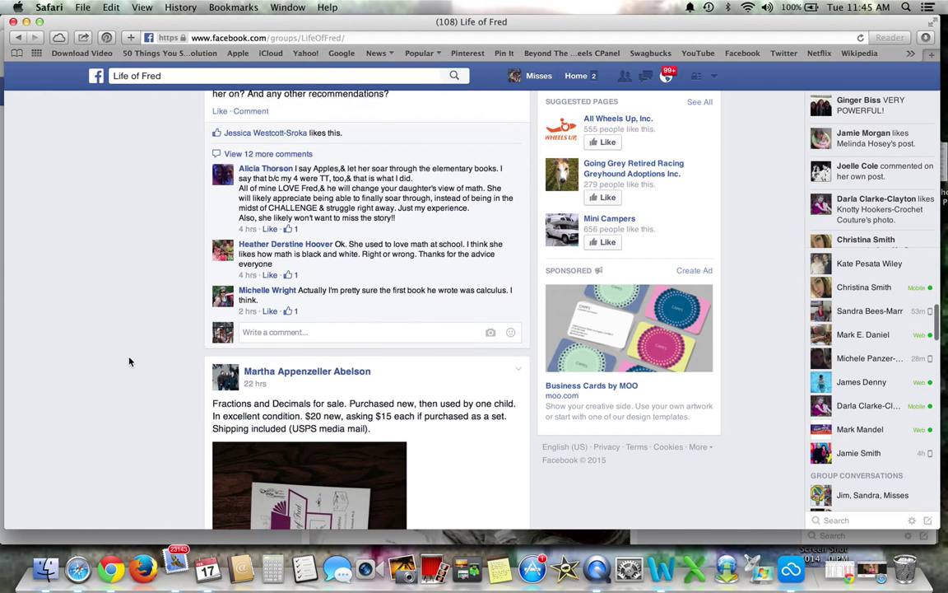
scroll(129, 361, "down", 3)
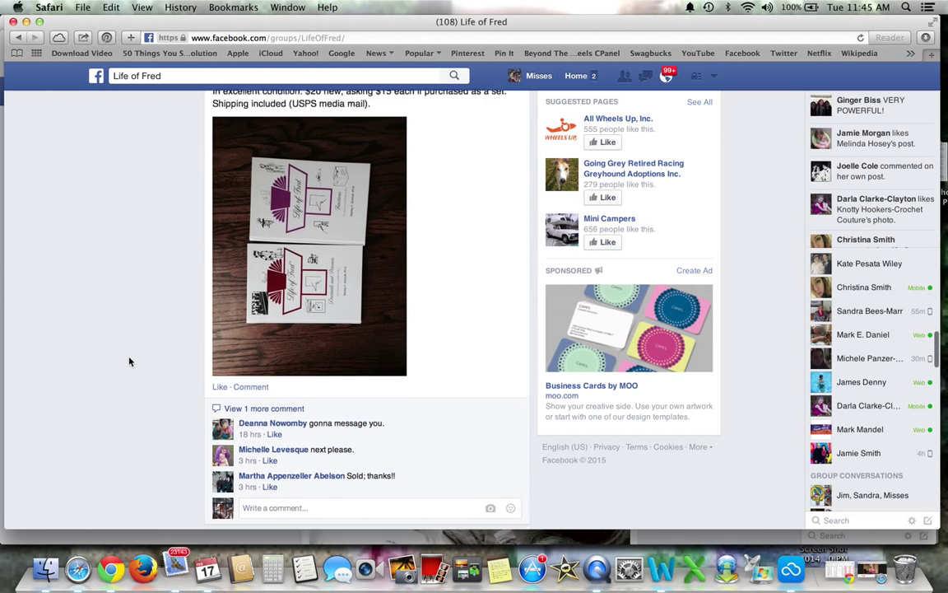
scroll(129, 360, "up", 3)
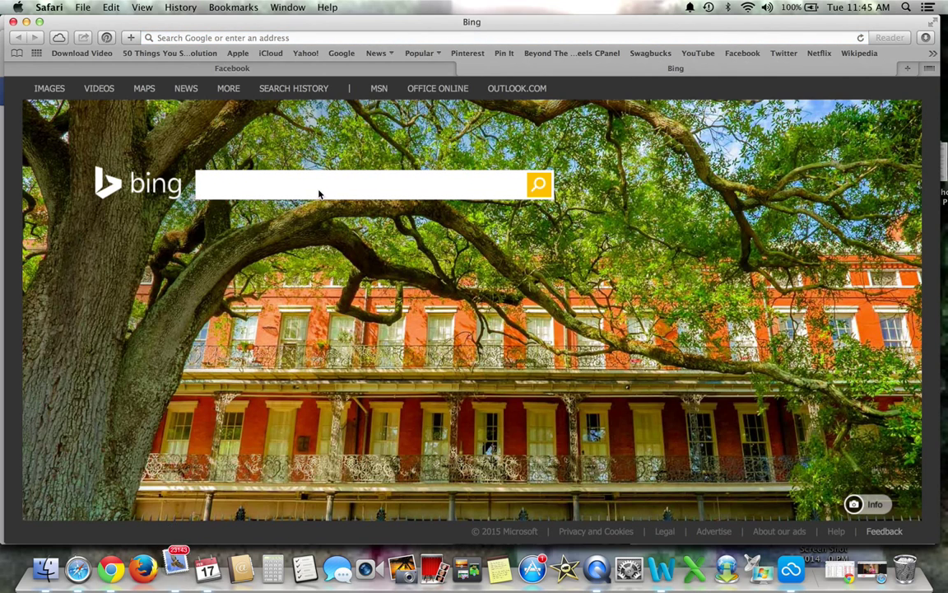
left_click(305, 184)
type("amazon")
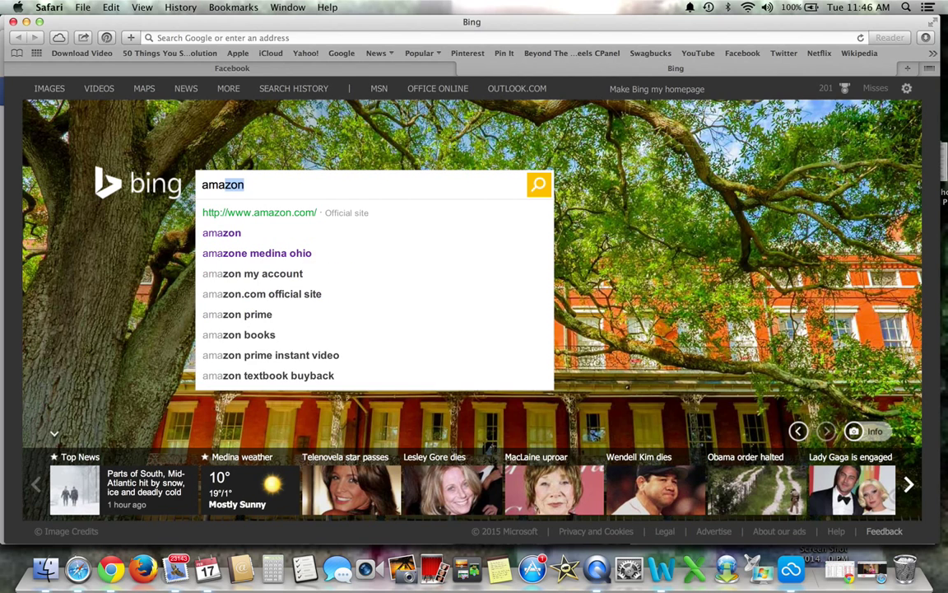
key("Return")
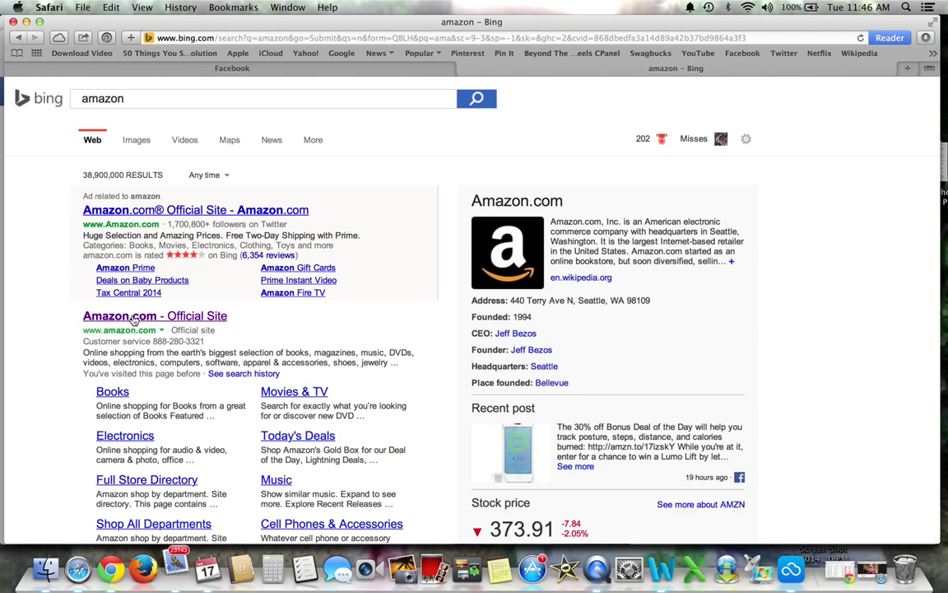
left_click(132, 317)
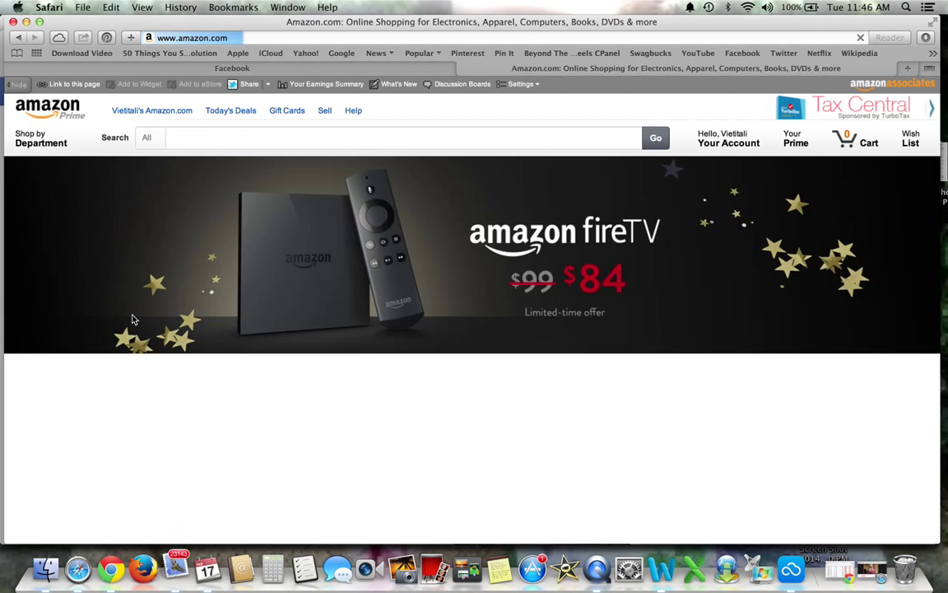
left_click(237, 137)
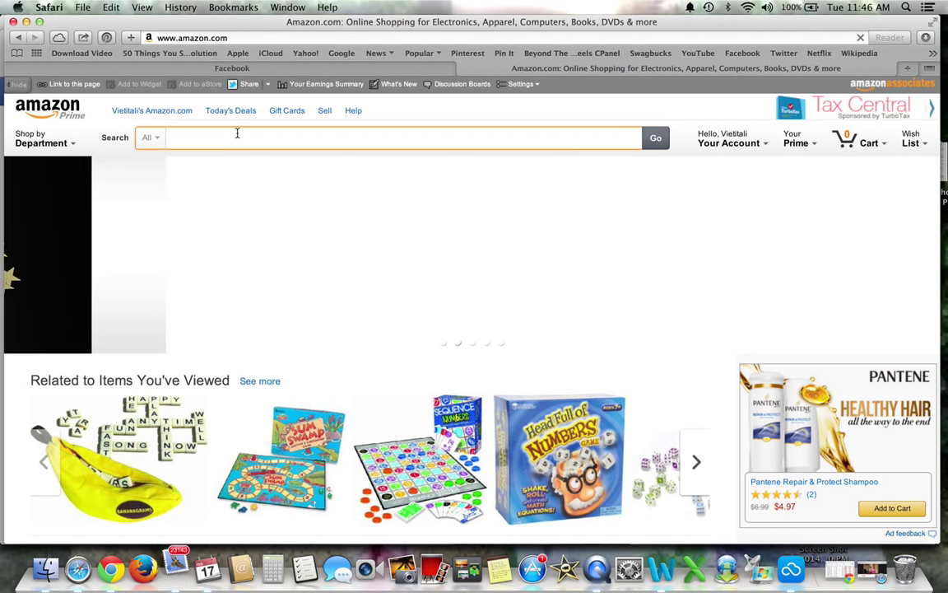
type("life ")
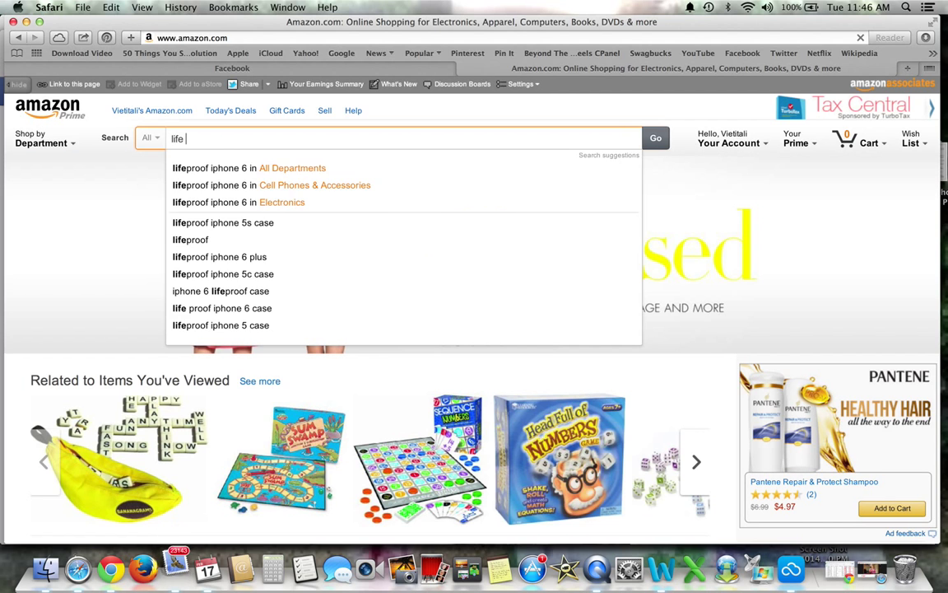
type("of fred")
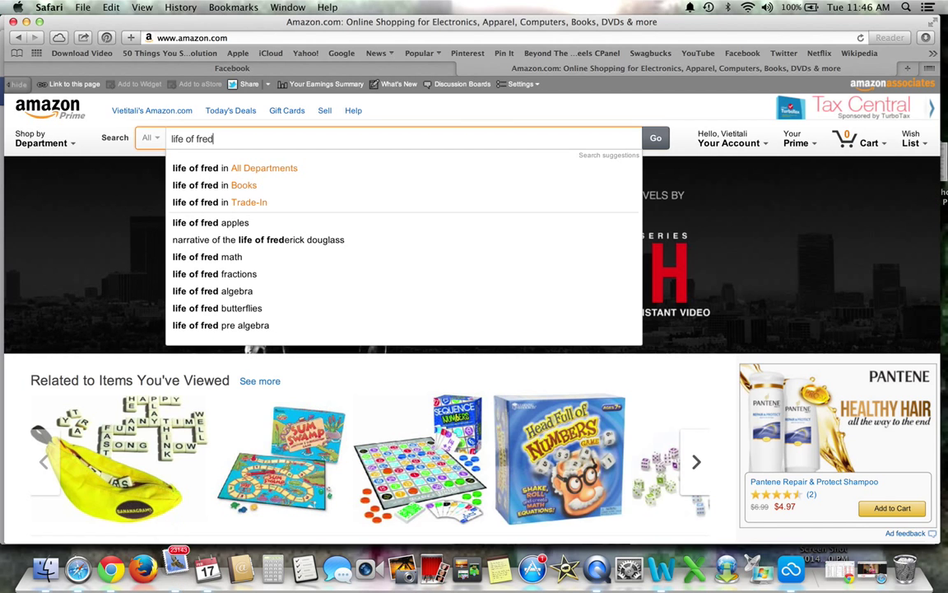
key("Return")
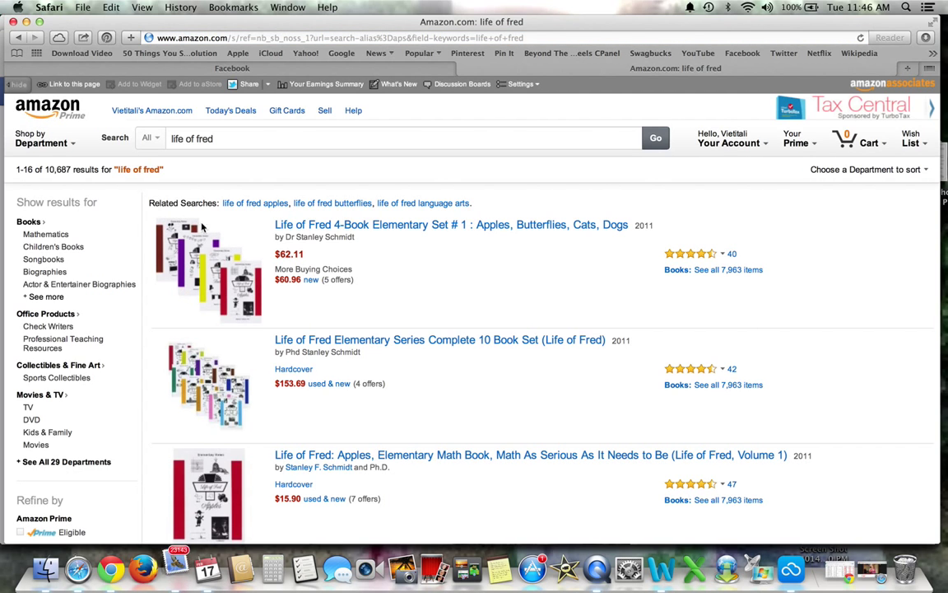
left_click(232, 285)
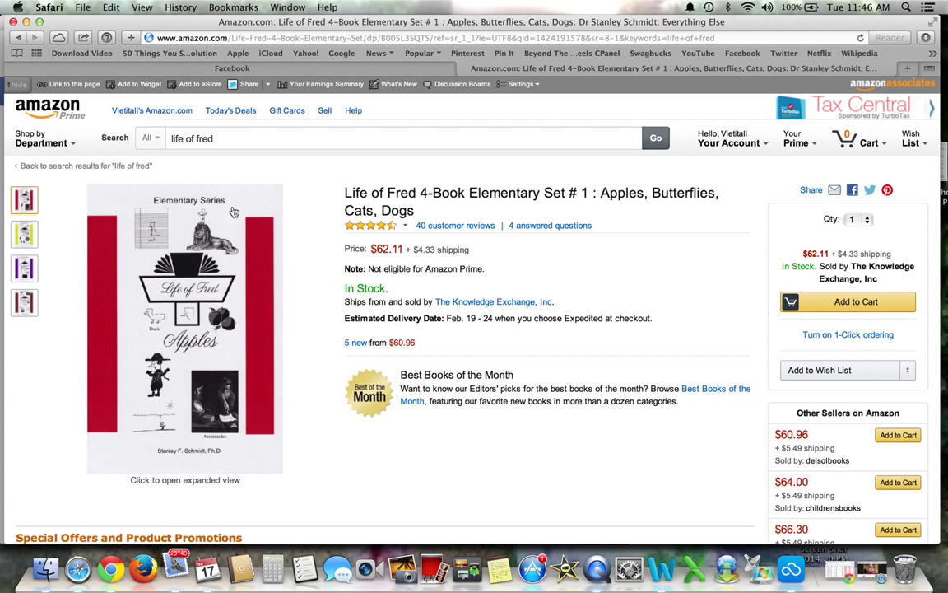
scroll(222, 272, "down", 5)
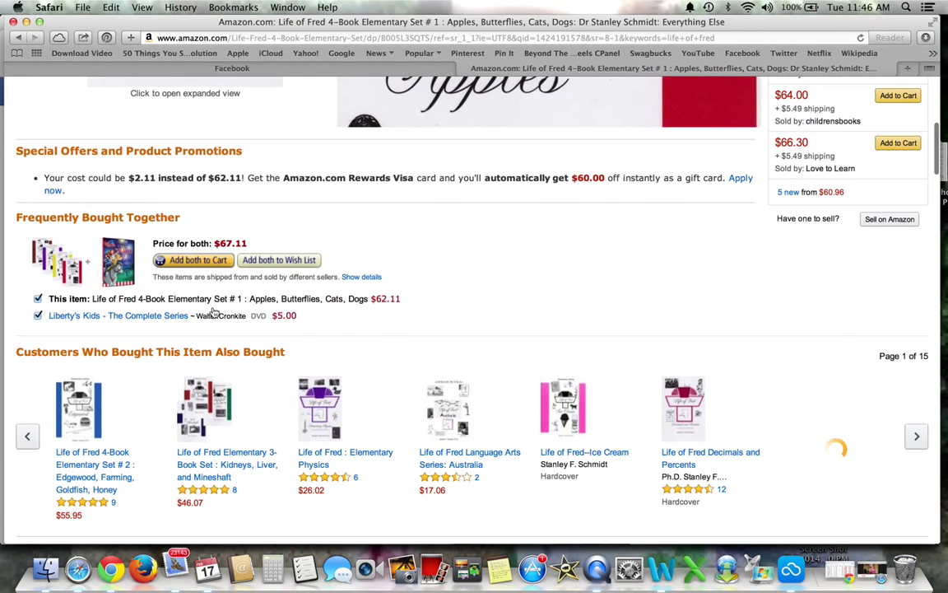
scroll(213, 312, "up", 5)
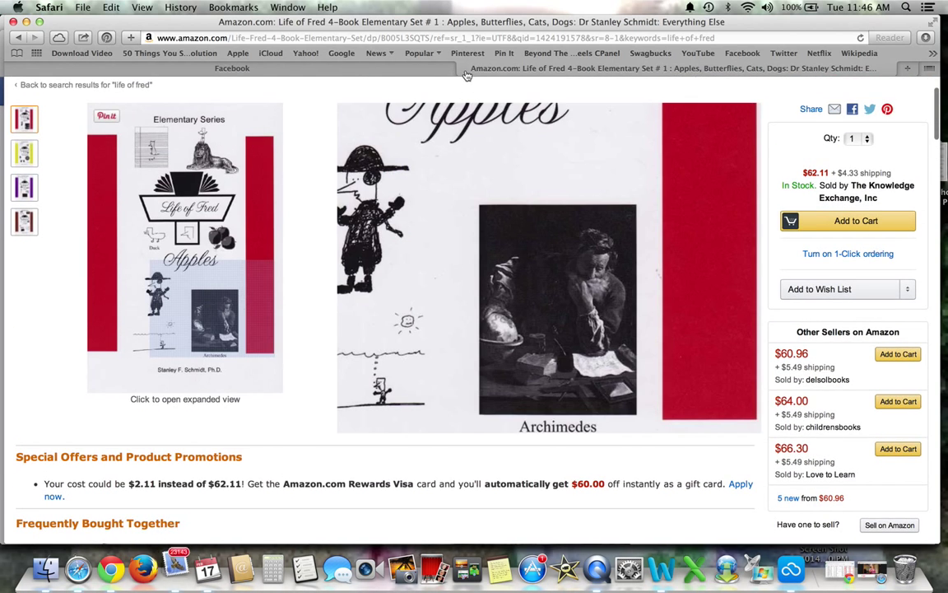
- Close the Amazon tab and review the seller's post in the Life of Fred group feed
left_click(463, 68)
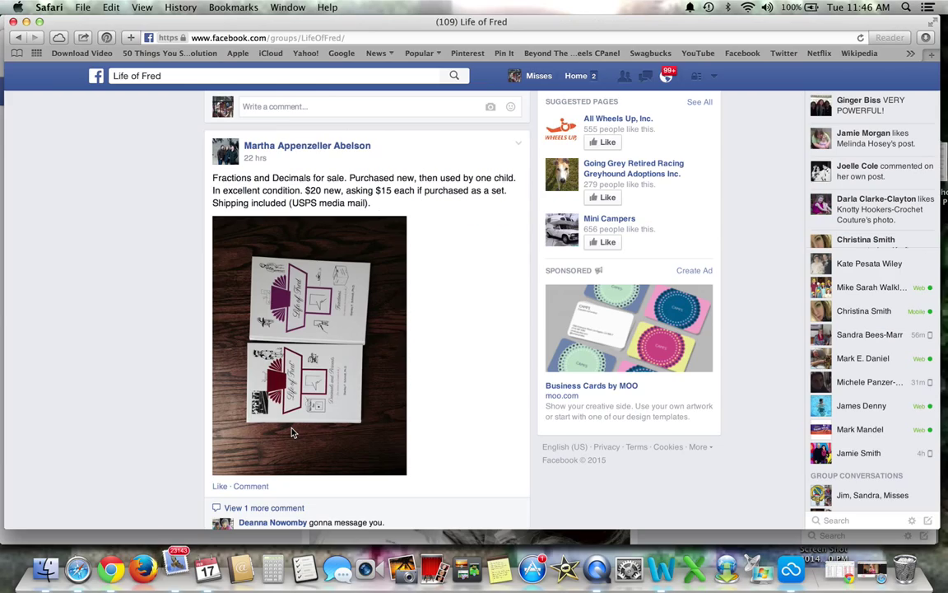
scroll(321, 352, "down", 8)
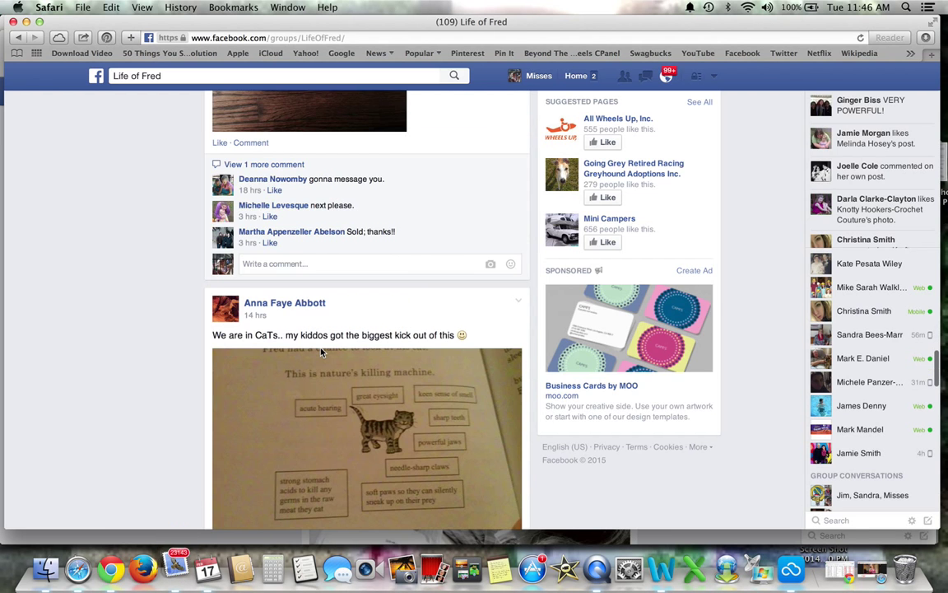
scroll(321, 352, "up", 5)
scroll(321, 352, "up", 3)
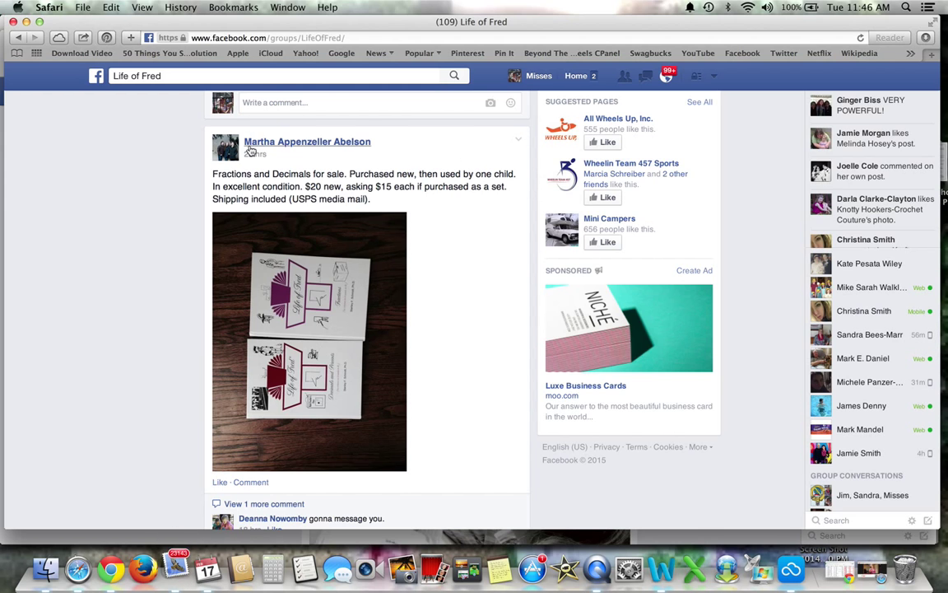
mouse_move(255, 142)
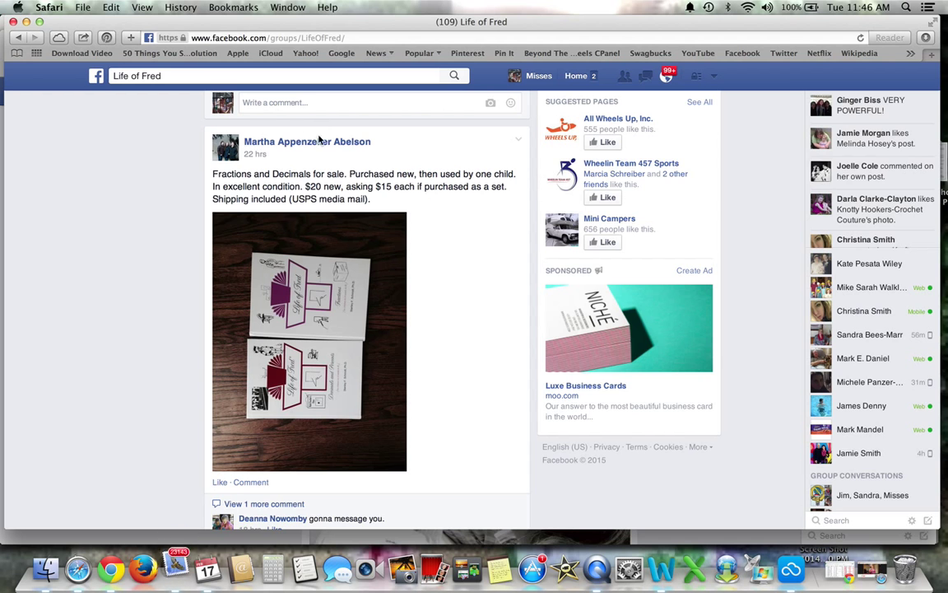
mouse_move(281, 150)
scroll(281, 150, "up", 15)
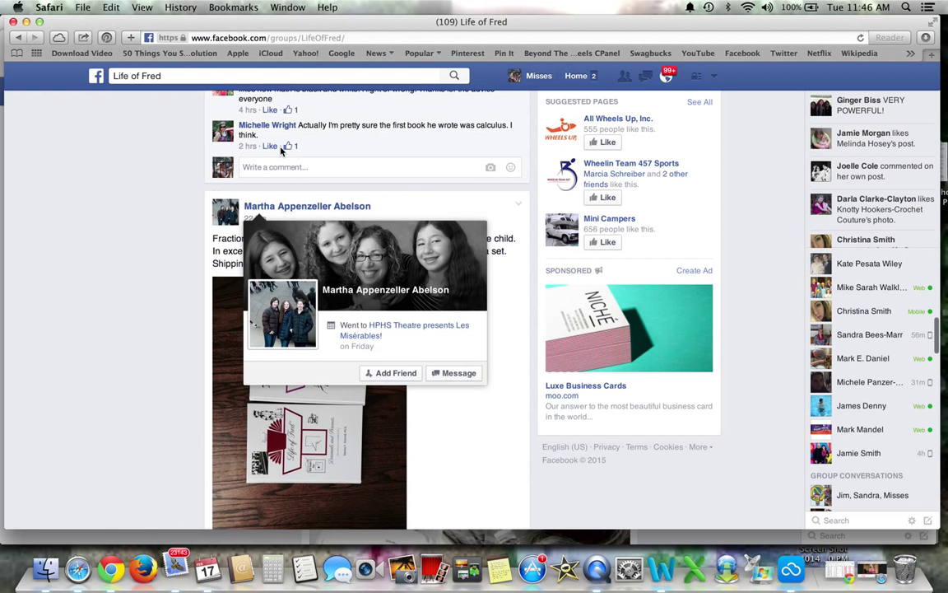
scroll(281, 151, "up", 20)
scroll(281, 152, "down", 1)
scroll(280, 152, "down", 10)
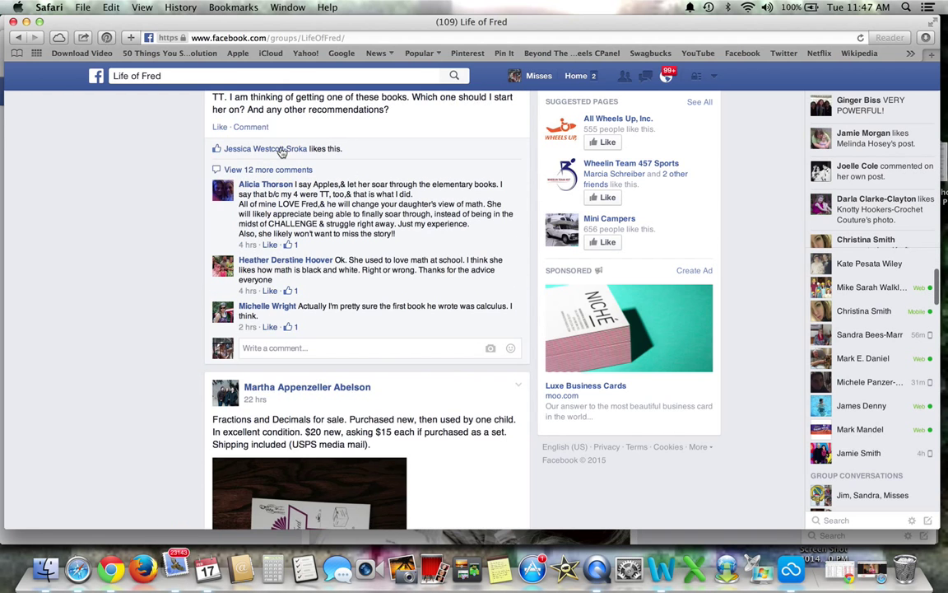
scroll(281, 152, "down", 5)
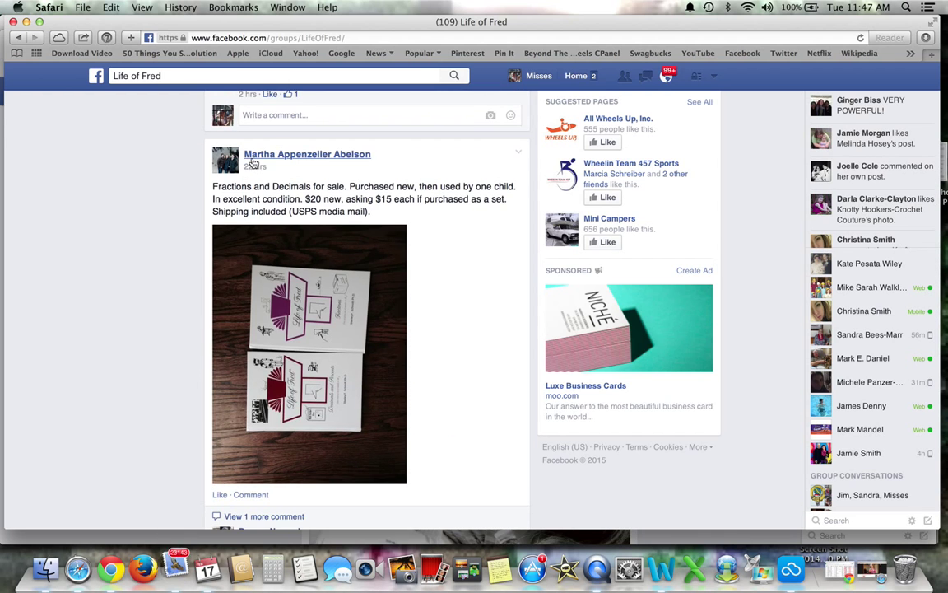
scroll(314, 161, "up", 20)
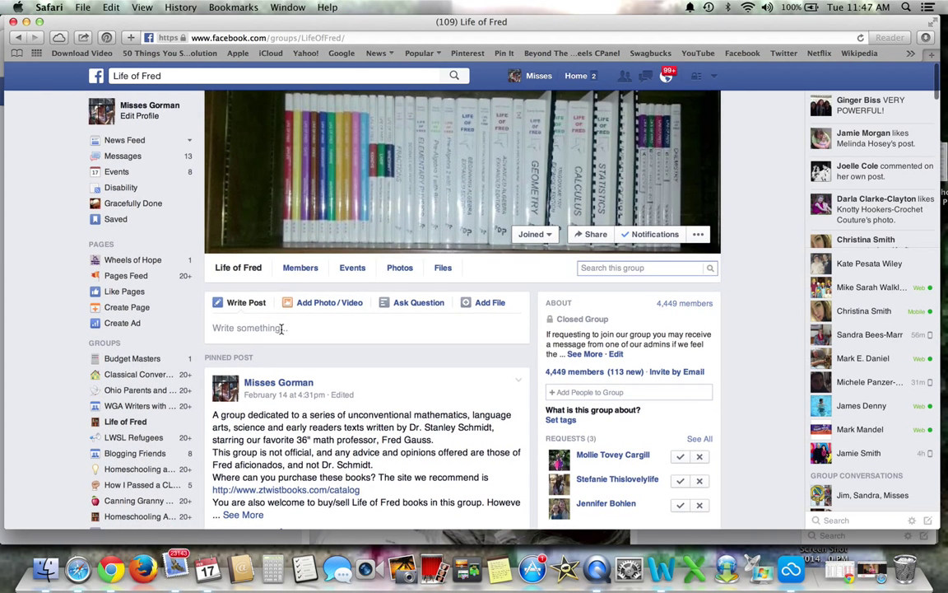
left_click(282, 328)
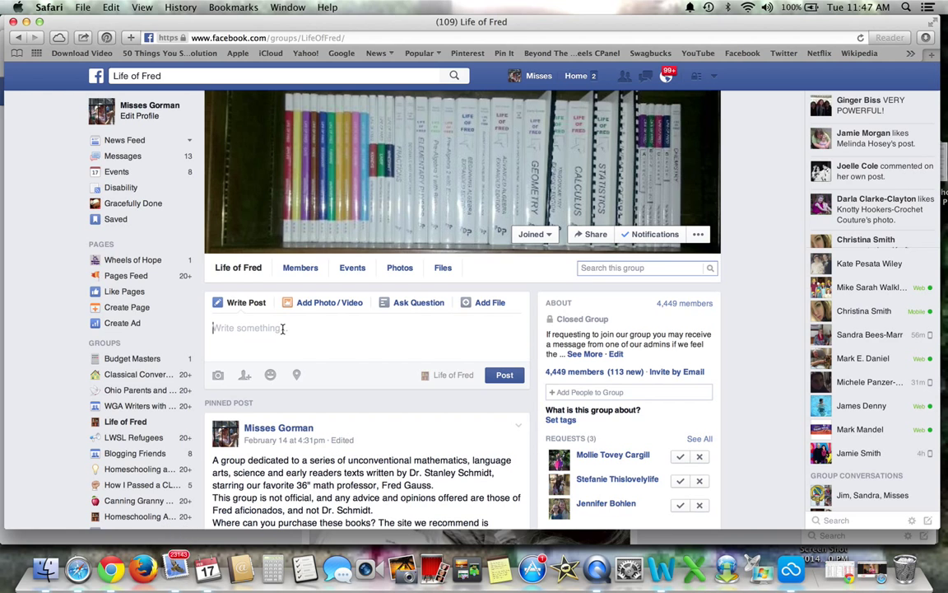
type("Martha")
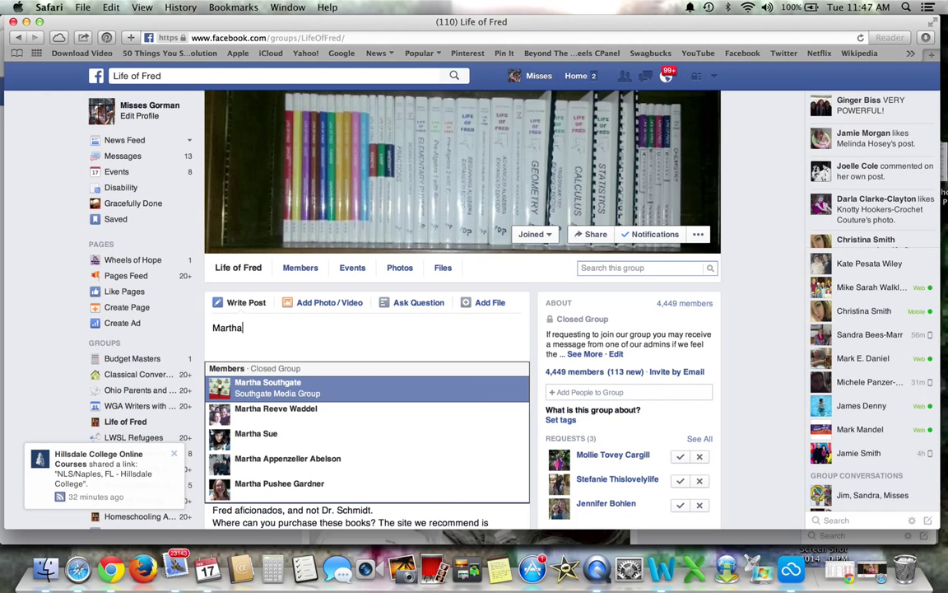
key("Down")
key("Down")
key("Down")
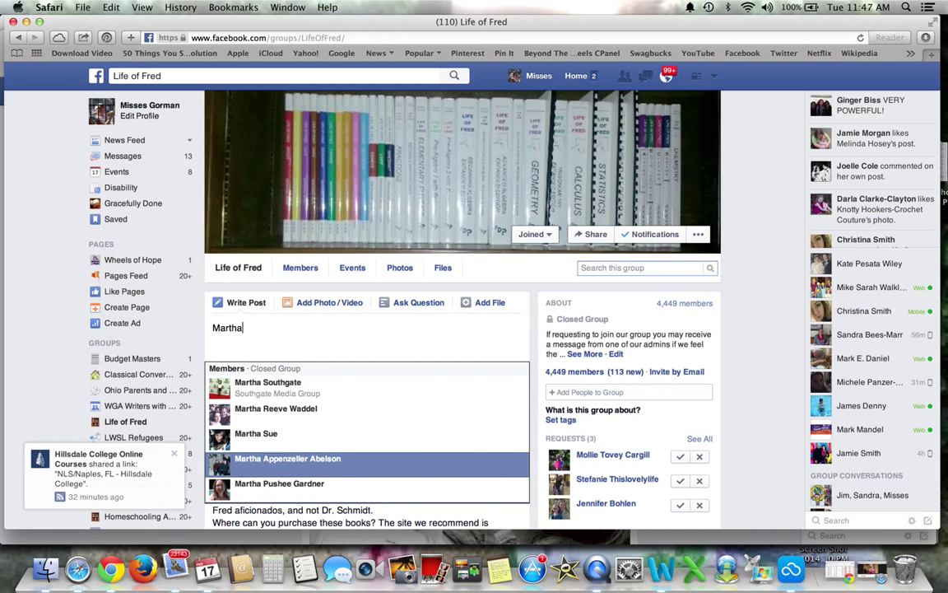
key("Return")
type("I ")
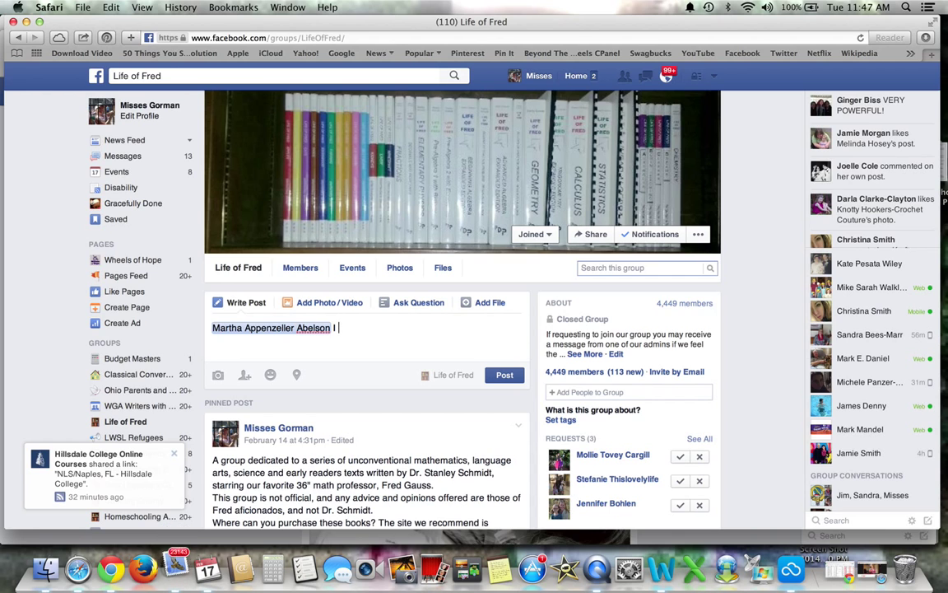
type("'ve sent you a PM please check ")
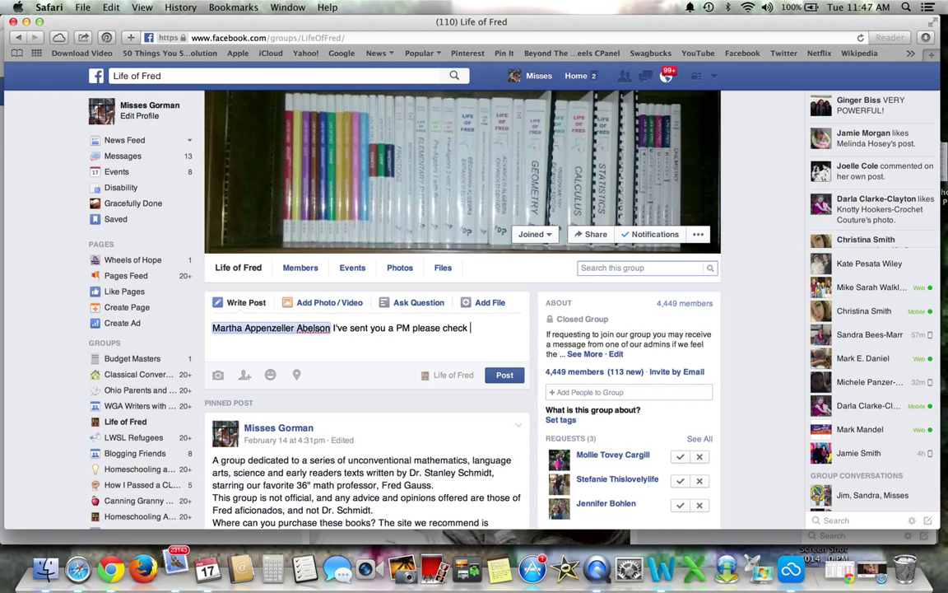
type("your \"other")
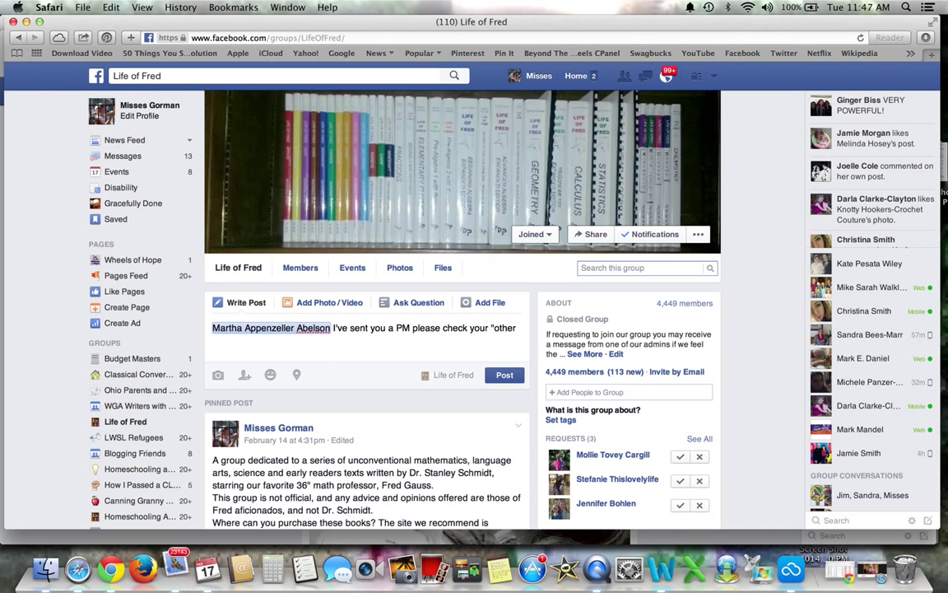
type("\" folder.")
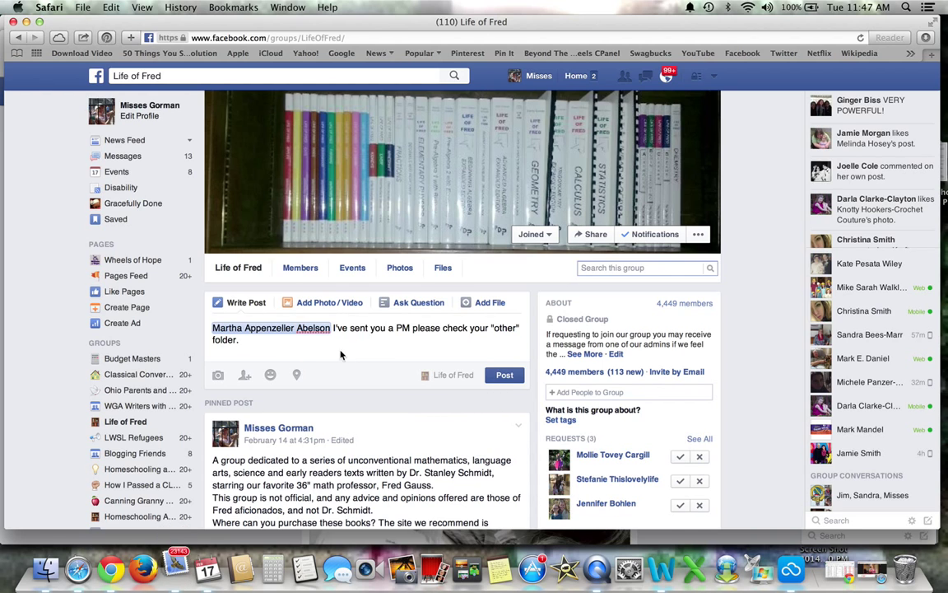
key("super+a")
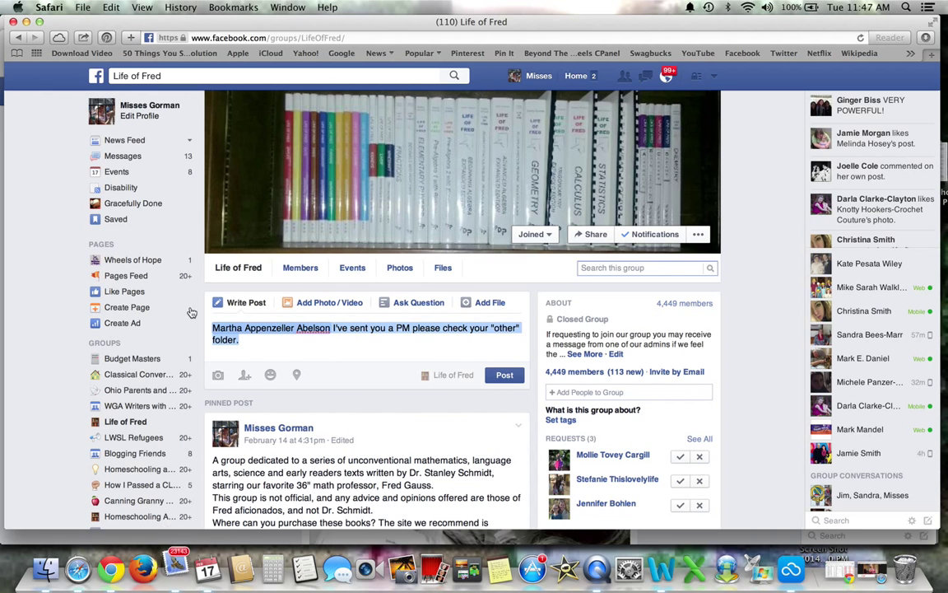
key("BackSpace")
scroll(382, 473, "down", 5)
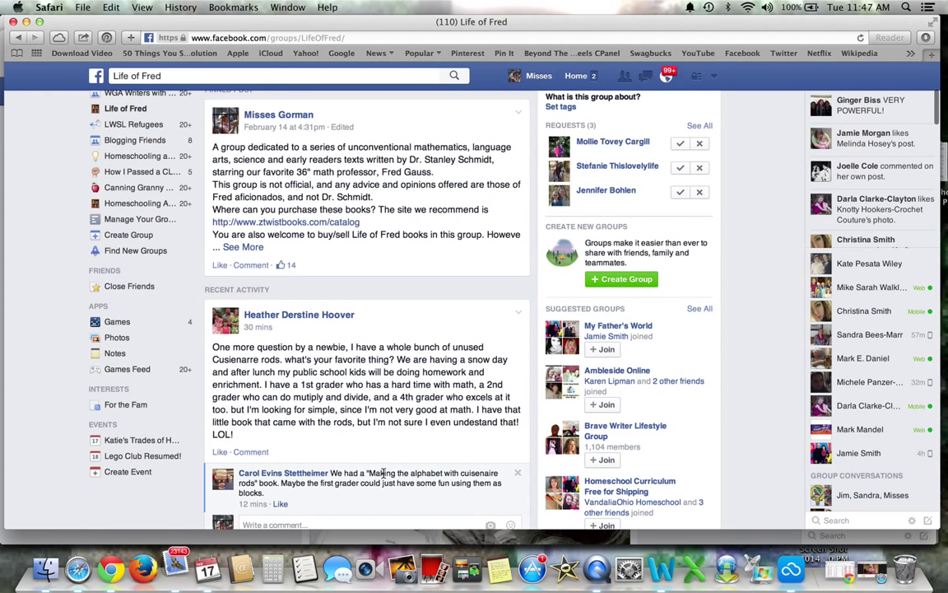
scroll(382, 475, "up", 1)
scroll(383, 476, "up", 4)
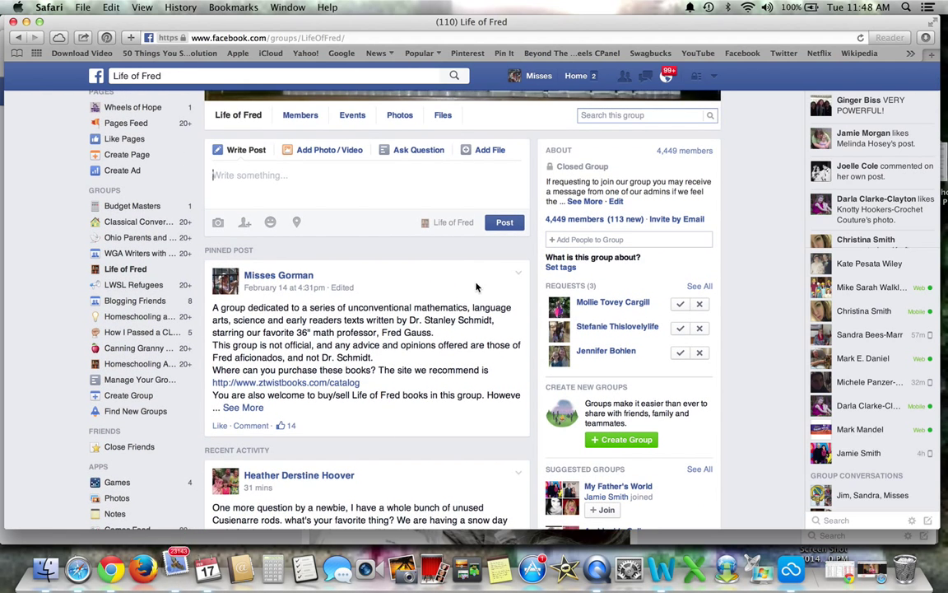
scroll(452, 379, "down", 8)
scroll(452, 372, "up", 9)
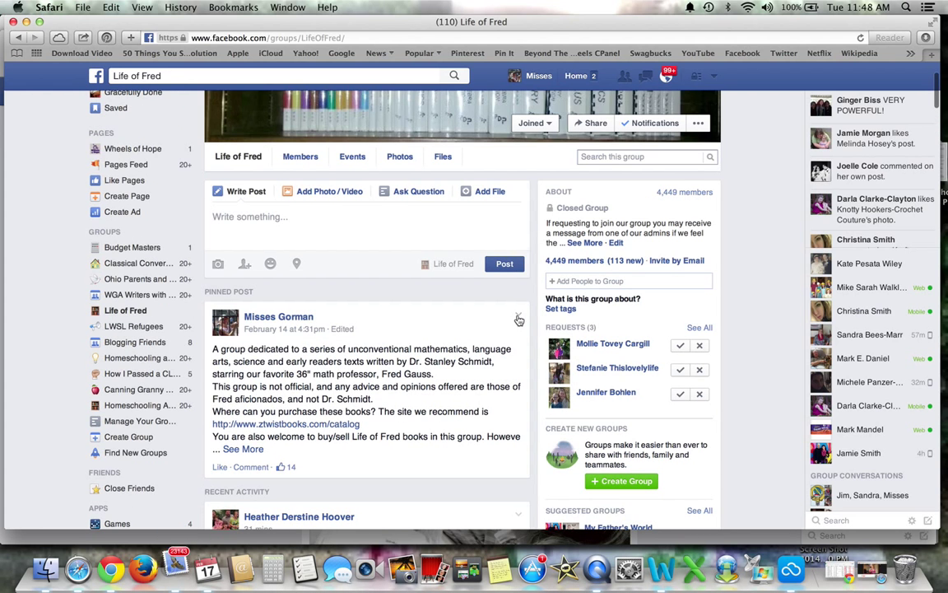
left_click(518, 316)
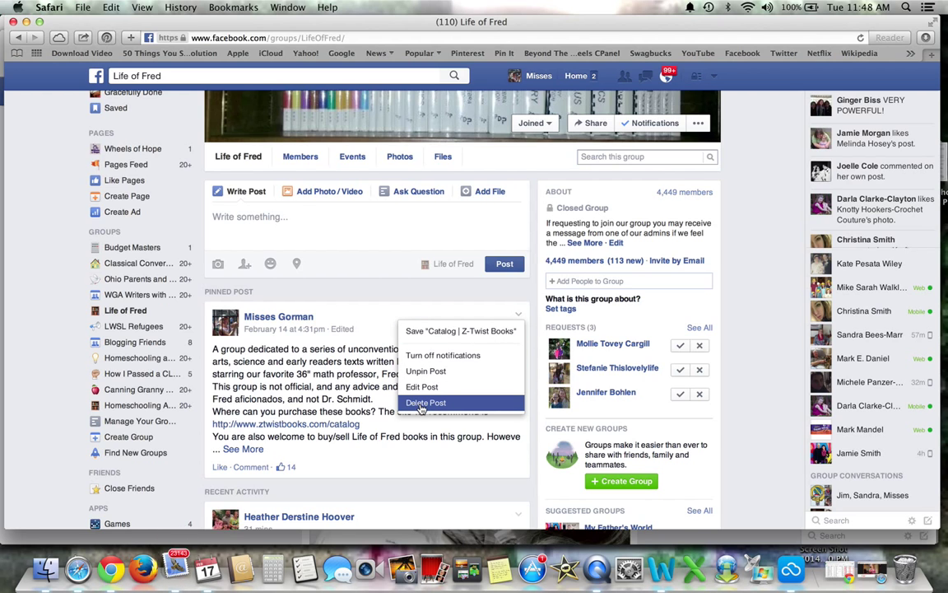
left_click(358, 365)
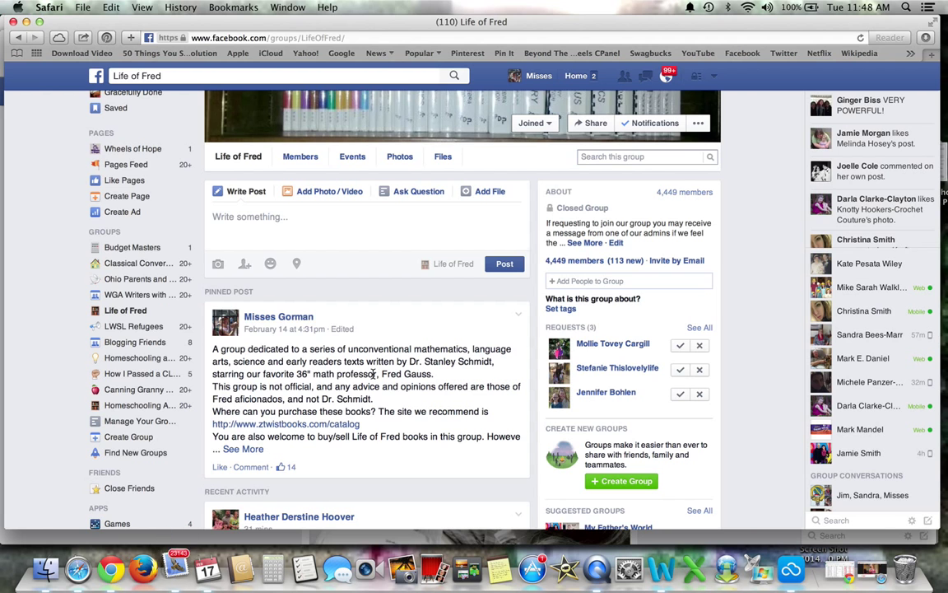
scroll(373, 374, "down", 5)
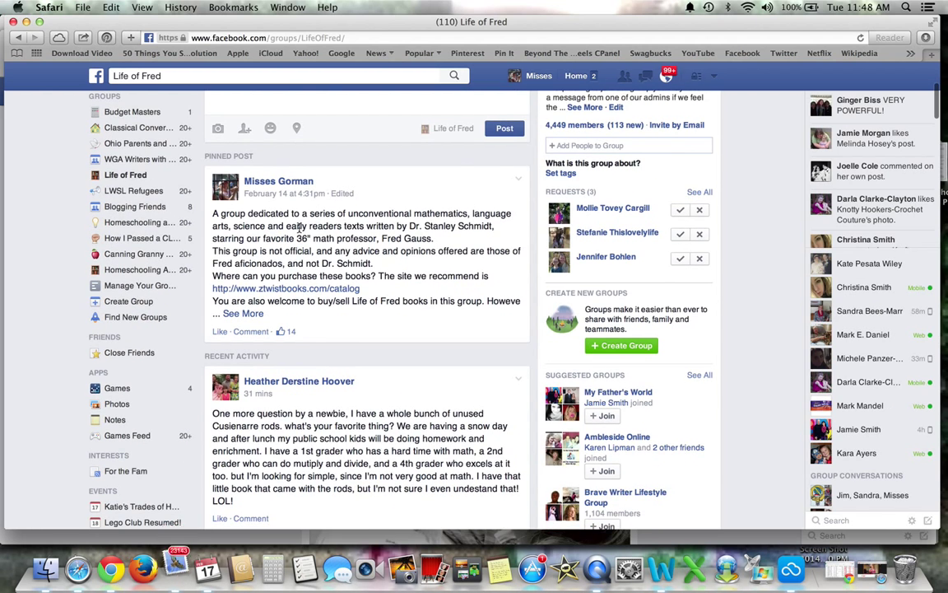
scroll(381, 257, "down", 6)
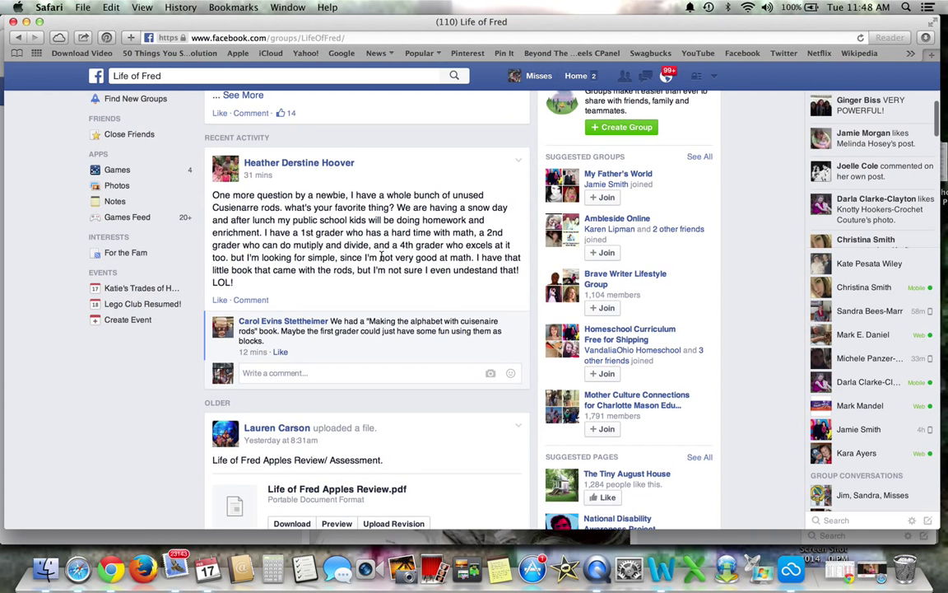
scroll(381, 255, "up", 8)
scroll(381, 257, "up", 4)
scroll(381, 260, "up", 2)
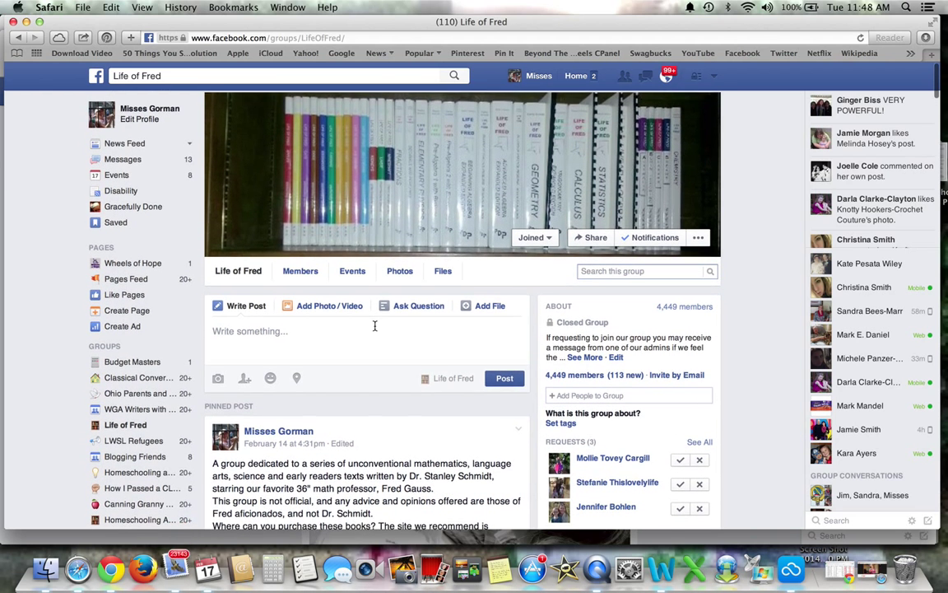
scroll(375, 326, "down", 4)
scroll(368, 380, "down", 15)
scroll(368, 378, "down", 10)
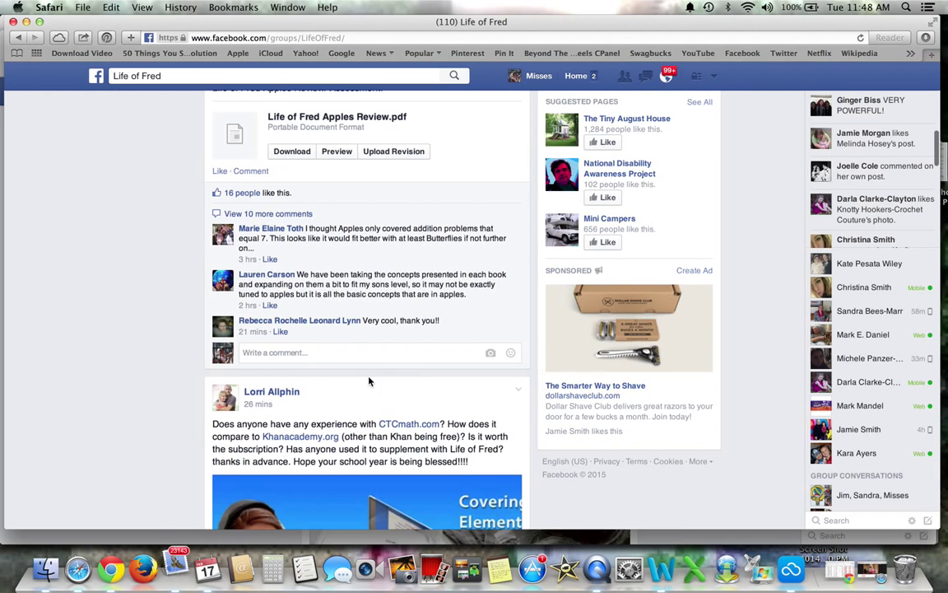
scroll(369, 380, "down", 4)
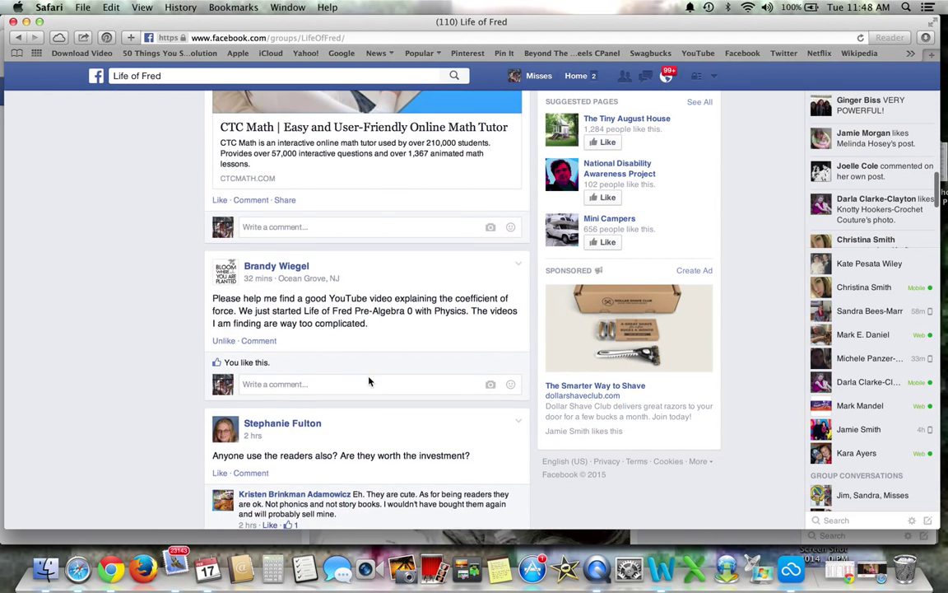